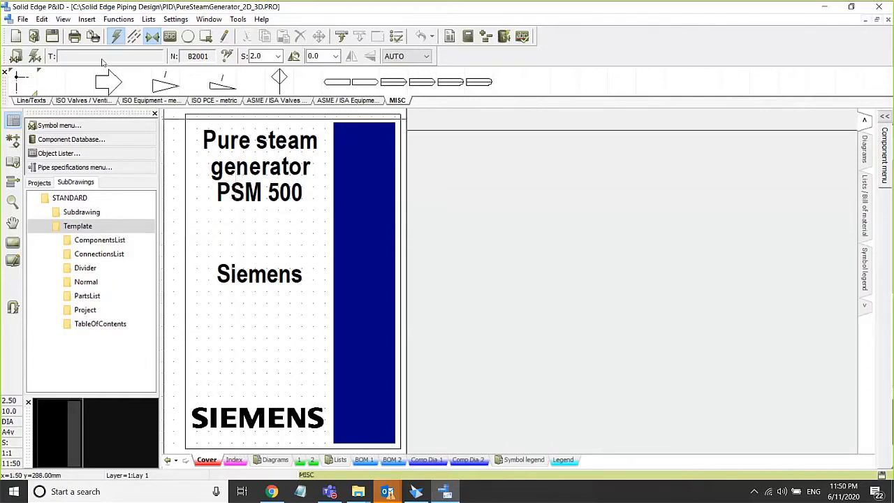
Create a new project from the EN_PID_Project template and title it "Pure steam generator PSM 600".
{"action": "left_click", "coordinate": [23, 19]}
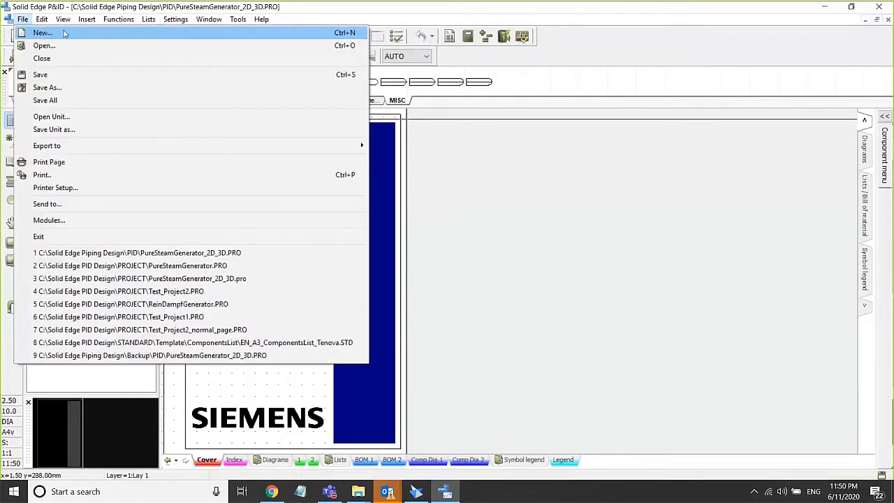
{"action": "left_click", "coordinate": [62, 34]}
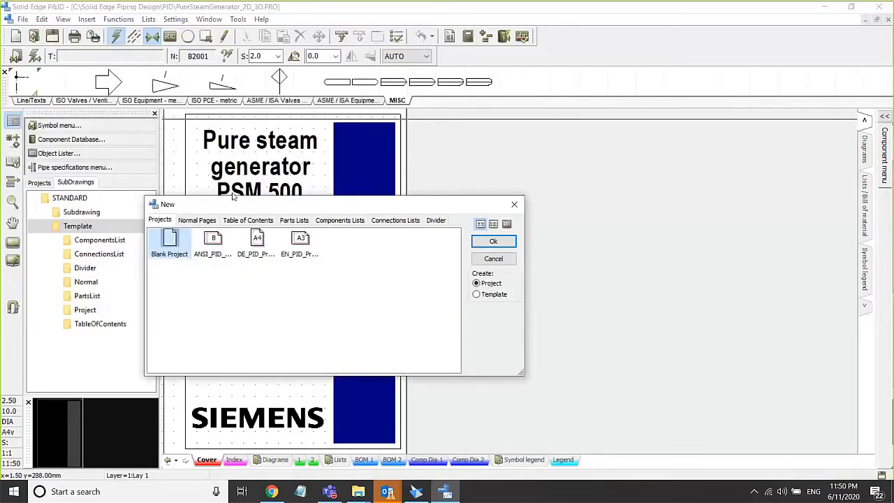
{"action": "left_click", "coordinate": [301, 246]}
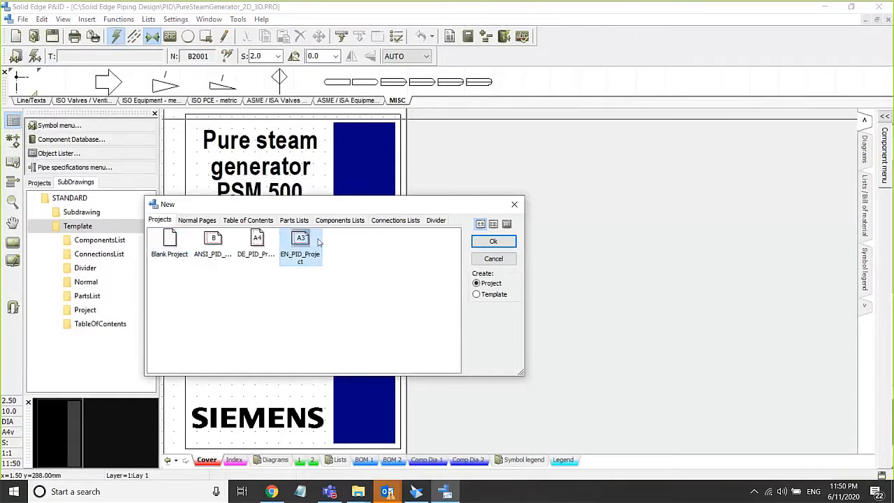
{"action": "left_click", "coordinate": [492, 241]}
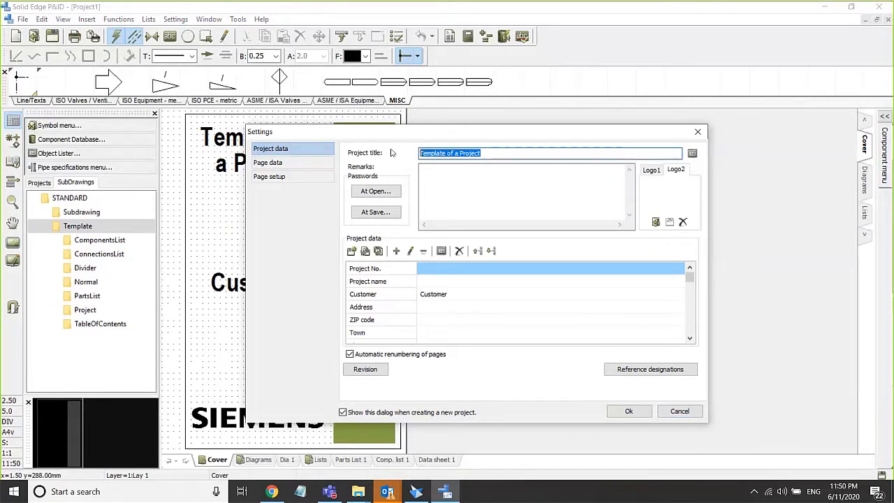
{"action": "type", "text": "Pure steam generator PSM 600"}
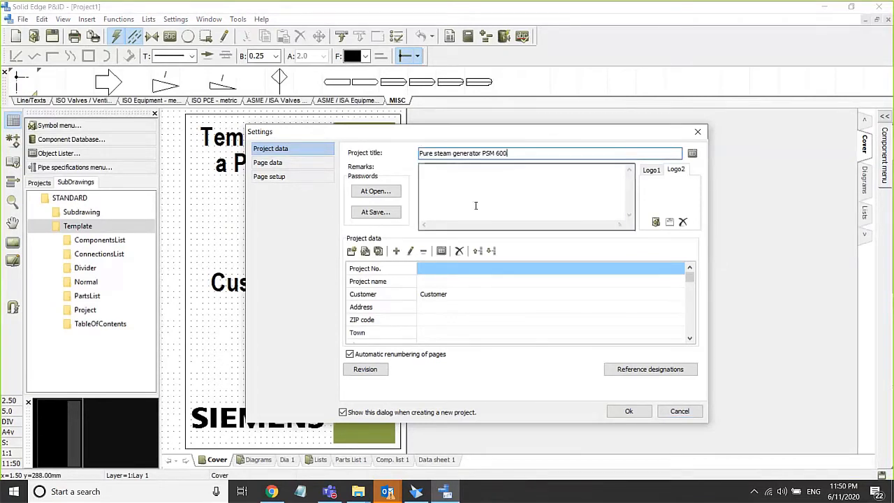
Fill in the project data with project number 653/1234, project name "Pure steam generator PSM 600" and customer Siemens, and accept the settings.
{"action": "left_click", "coordinate": [444, 266]}
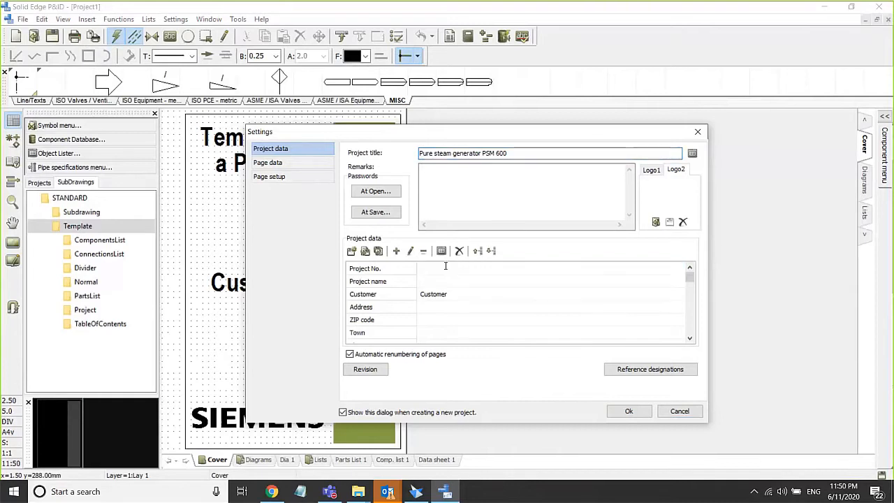
{"action": "type", "text": "653/1234"}
{"action": "key", "text": "Return"}
{"action": "left_click", "coordinate": [433, 277]}
{"action": "type", "text": "Pure steam generator PSM 600"}
{"action": "left_click", "coordinate": [440, 294]}
{"action": "type", "text": "Siemens"}
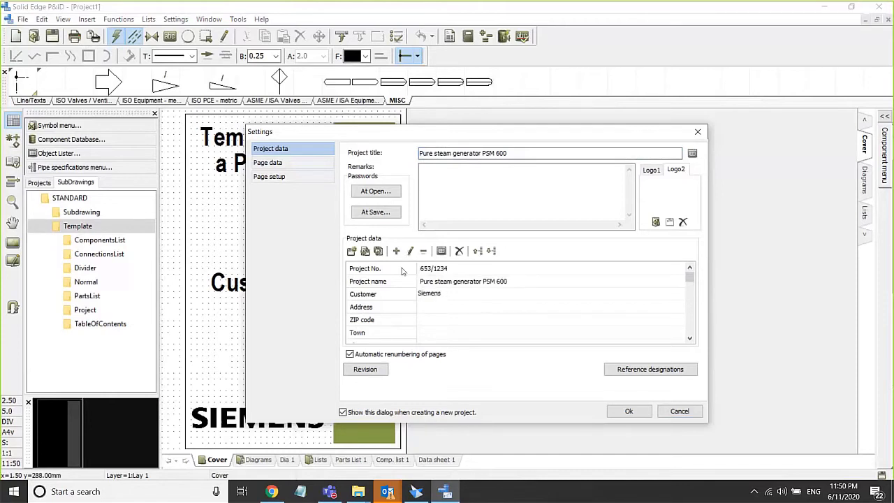
{"action": "scroll", "coordinate": [419, 286], "scroll_direction": "down", "scroll_amount": 1}
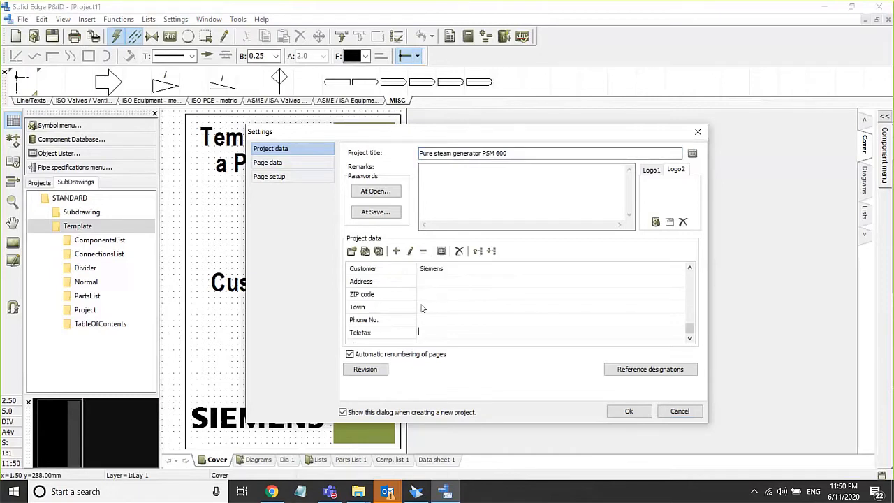
{"action": "scroll", "coordinate": [421, 303], "scroll_direction": "up", "scroll_amount": 1}
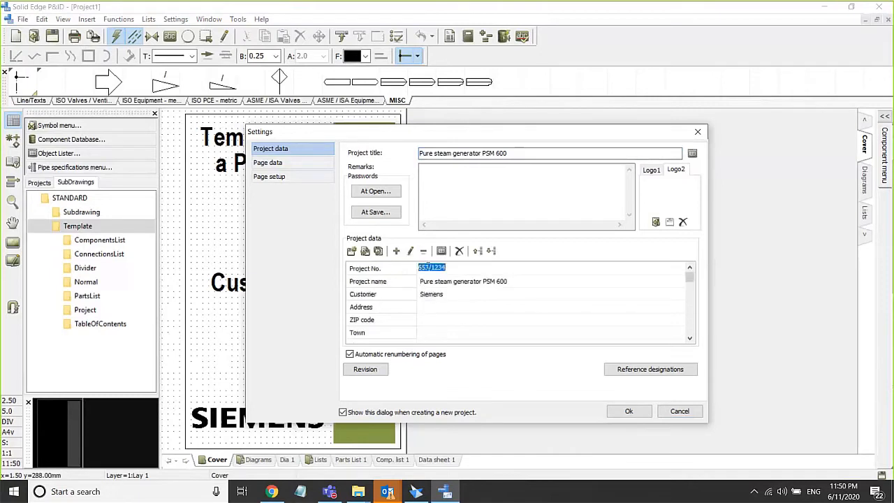
{"action": "left_click", "coordinate": [629, 411]}
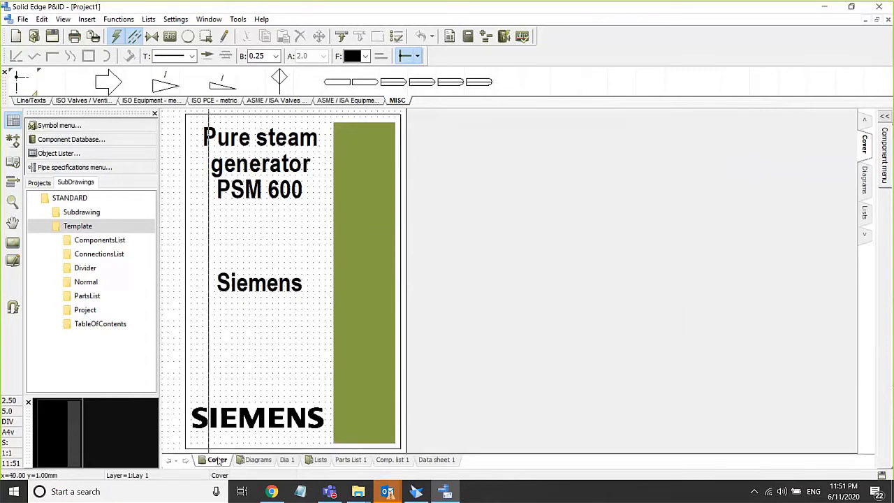
Look through the new project's diagram, parts list, component list and data sheet pages and its Diagrams and Lists dividers.
{"action": "left_click", "coordinate": [253, 459]}
{"action": "left_click", "coordinate": [281, 461]}
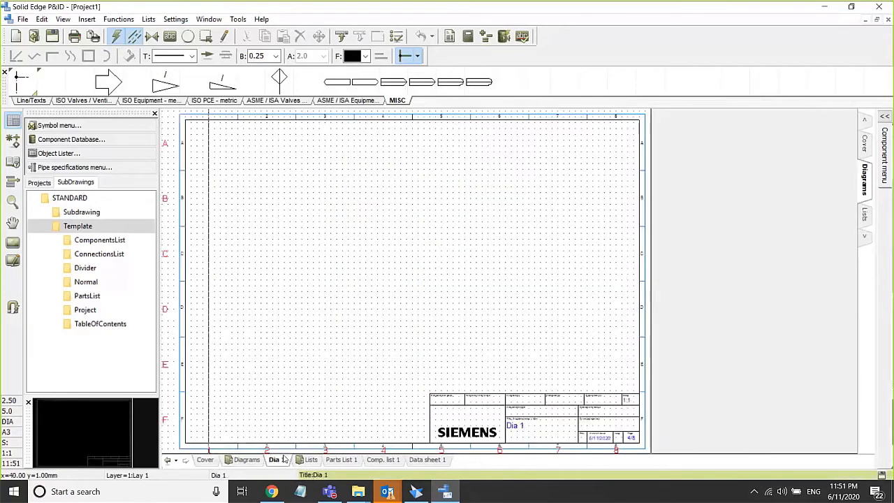
{"action": "left_click", "coordinate": [312, 460]}
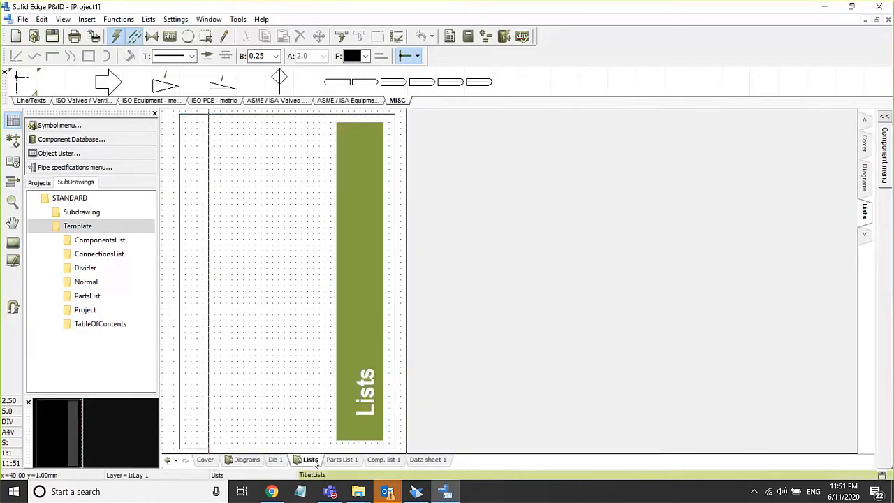
{"action": "left_click", "coordinate": [351, 460]}
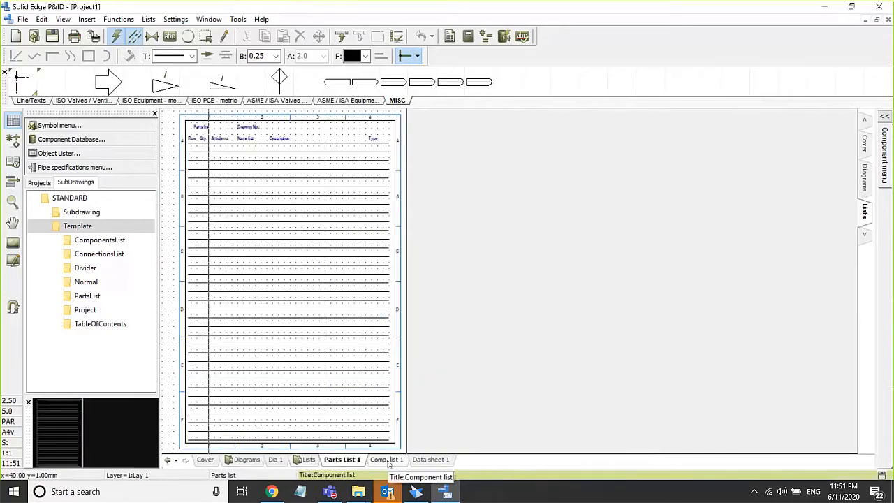
{"action": "left_click", "coordinate": [386, 460]}
{"action": "left_click", "coordinate": [418, 460]}
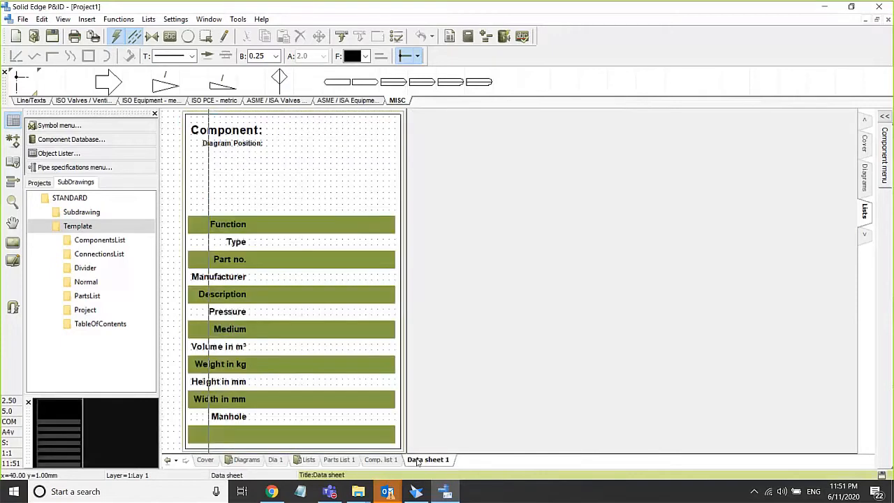
{"action": "left_click", "coordinate": [302, 461]}
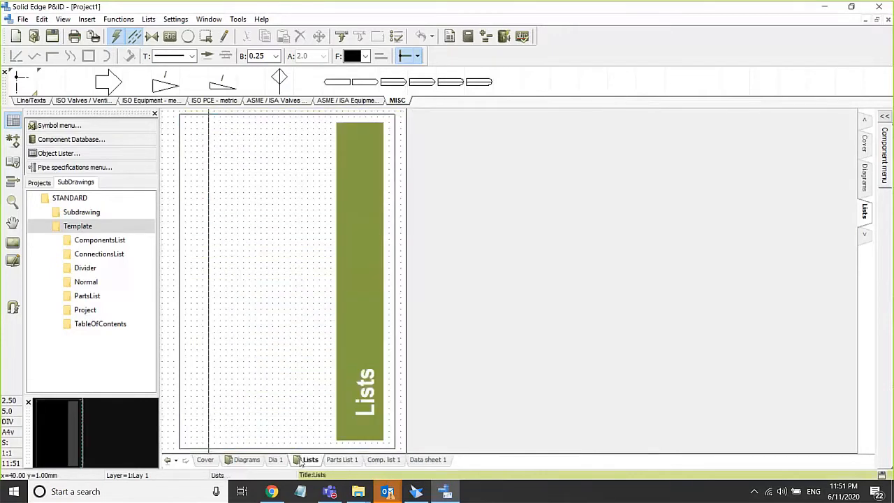
{"action": "left_click", "coordinate": [298, 460]}
{"action": "left_click", "coordinate": [244, 460]}
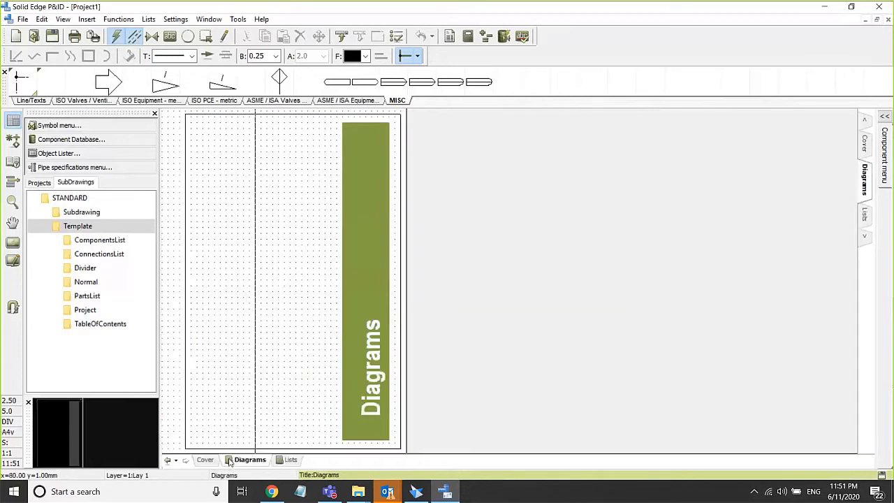
{"action": "left_click", "coordinate": [250, 461]}
{"action": "left_click", "coordinate": [246, 460]}
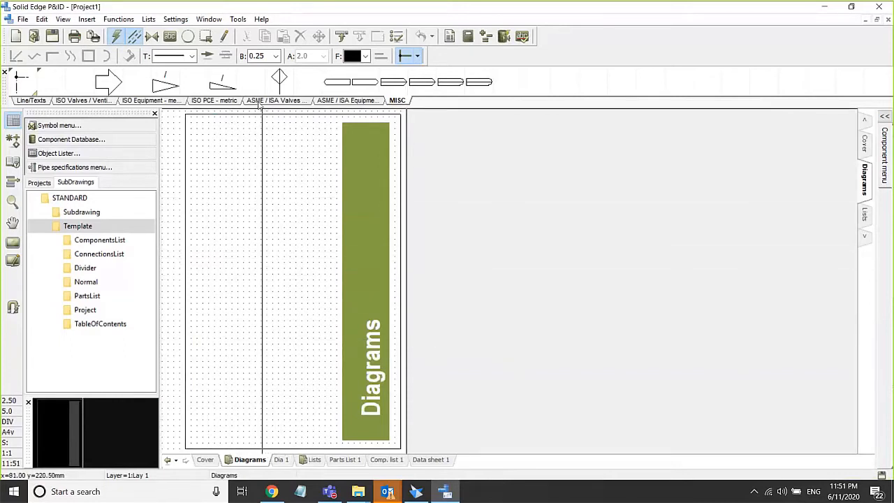
Switch to the open PureSteamGenerator_2D_3D project and show diagram page 1.
{"action": "left_click", "coordinate": [211, 18]}
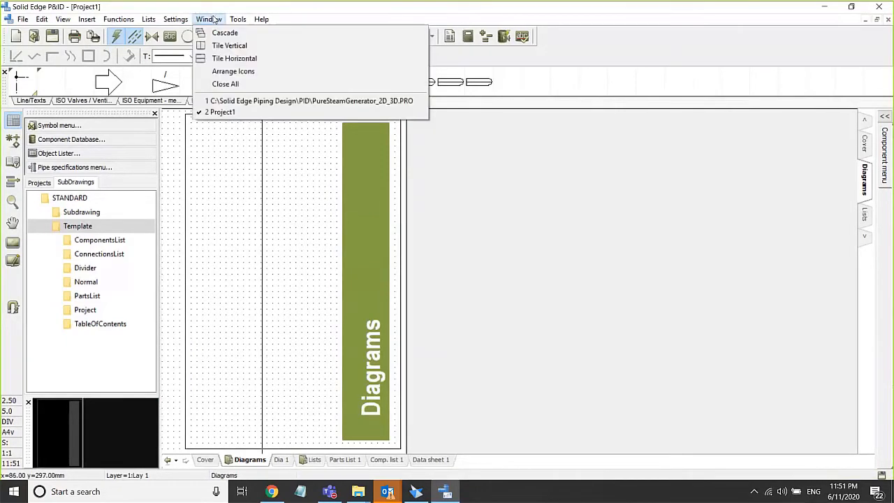
{"action": "left_click", "coordinate": [237, 101]}
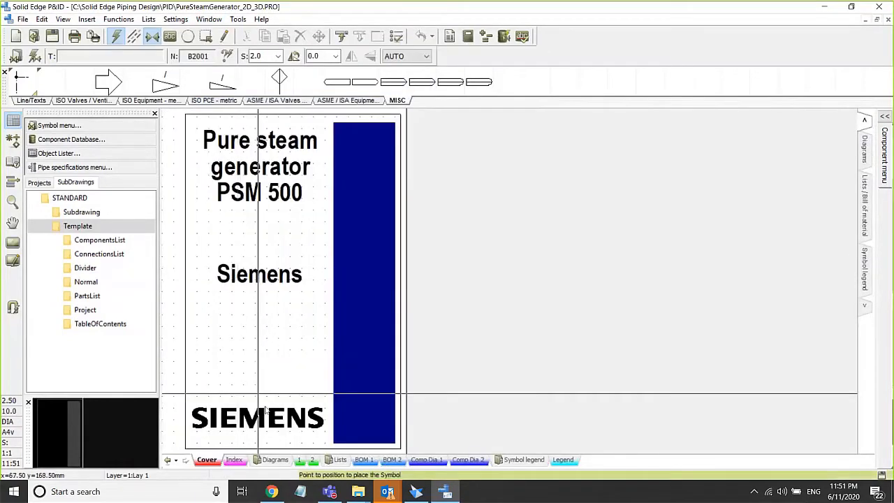
{"action": "left_click", "coordinate": [301, 461]}
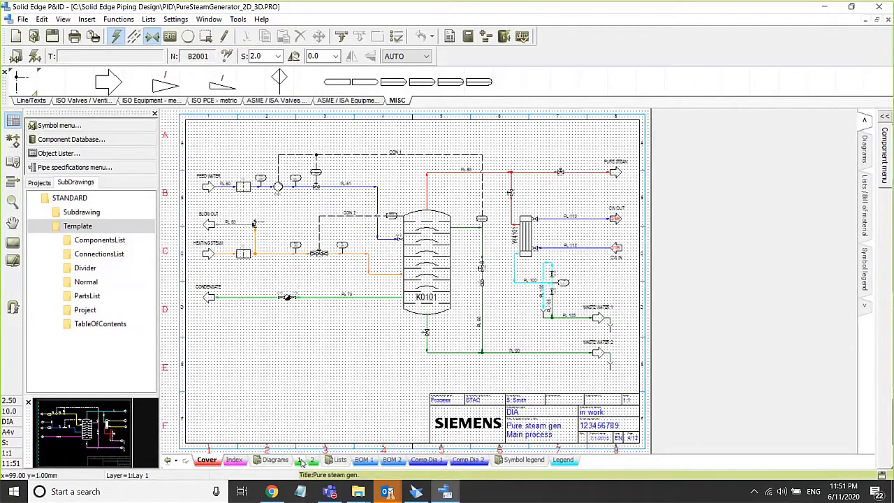
{"action": "left_click", "coordinate": [301, 461]}
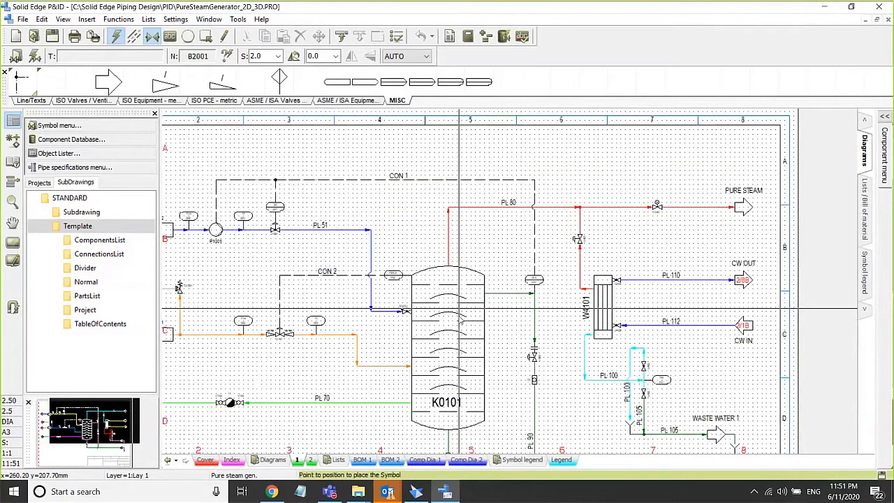
Examine the pure steam line, heat exchanger W4101 and its cooling water links on diagram page 1, comparing briefly with page 2.
{"action": "middle_click_drag", "start_coordinate": [459, 316], "coordinate": [344, 301]}
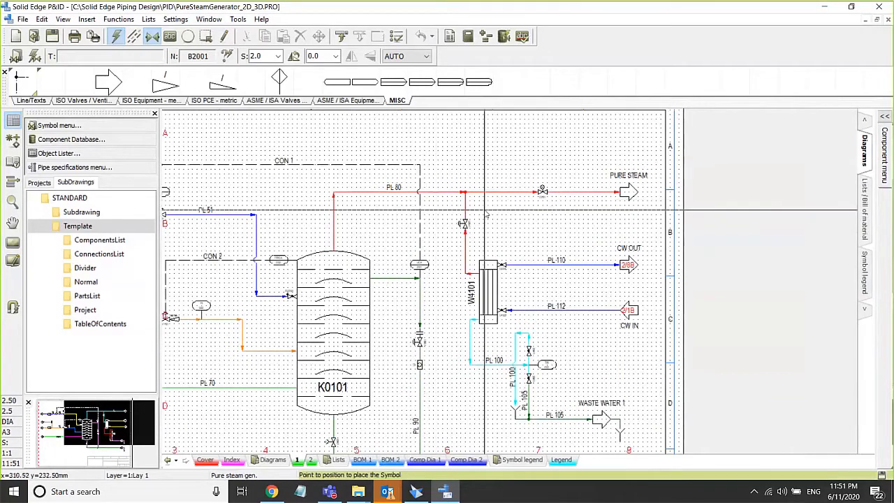
{"action": "scroll", "coordinate": [487, 216], "scroll_direction": "up", "scroll_amount": 3}
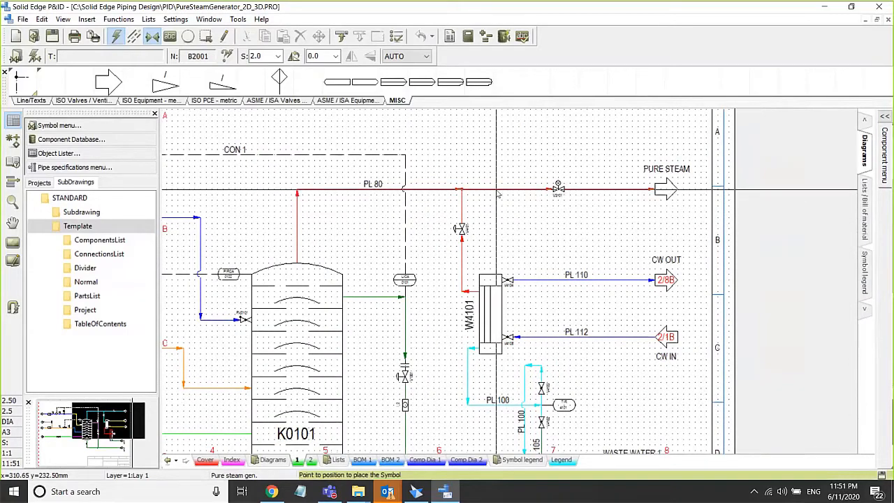
{"action": "mouse_move", "coordinate": [498, 195]}
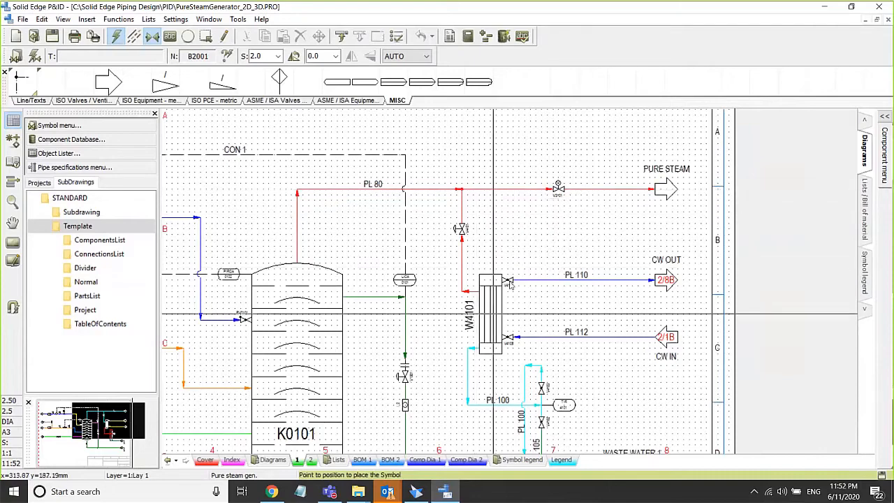
{"action": "scroll", "coordinate": [494, 315], "scroll_direction": "up", "scroll_amount": 2}
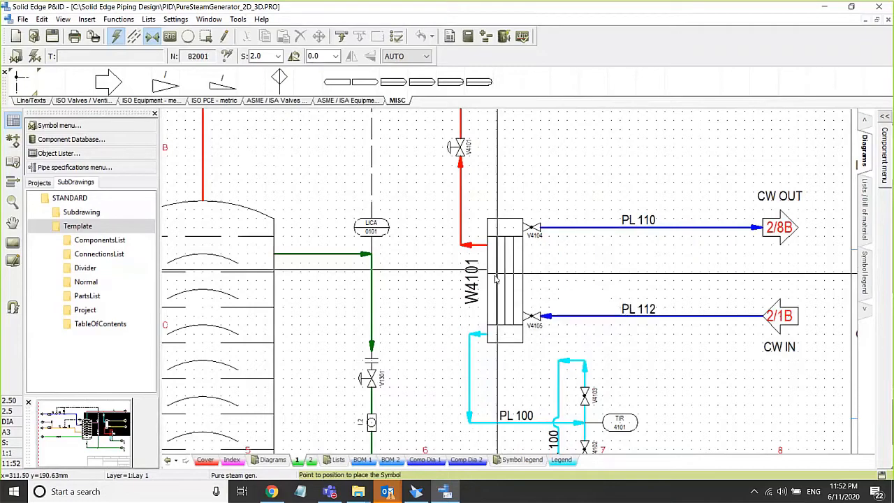
{"action": "scroll", "coordinate": [480, 292], "scroll_direction": "down", "scroll_amount": 4}
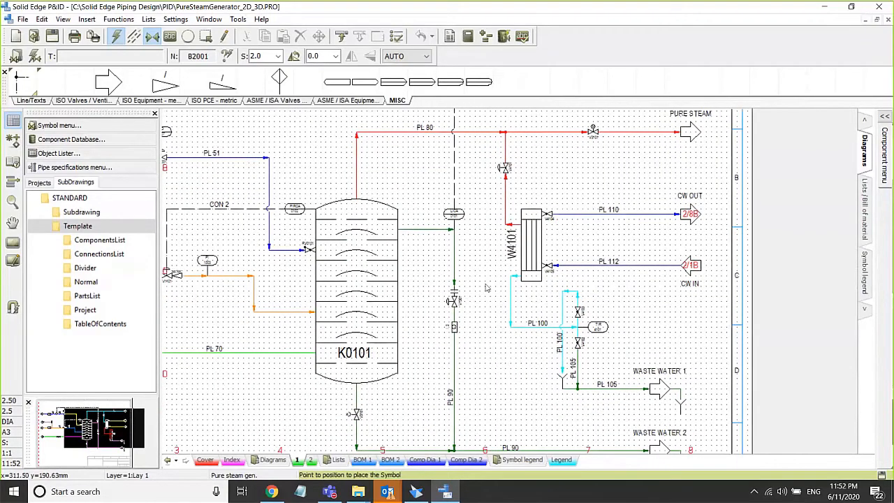
{"action": "left_click", "coordinate": [310, 460]}
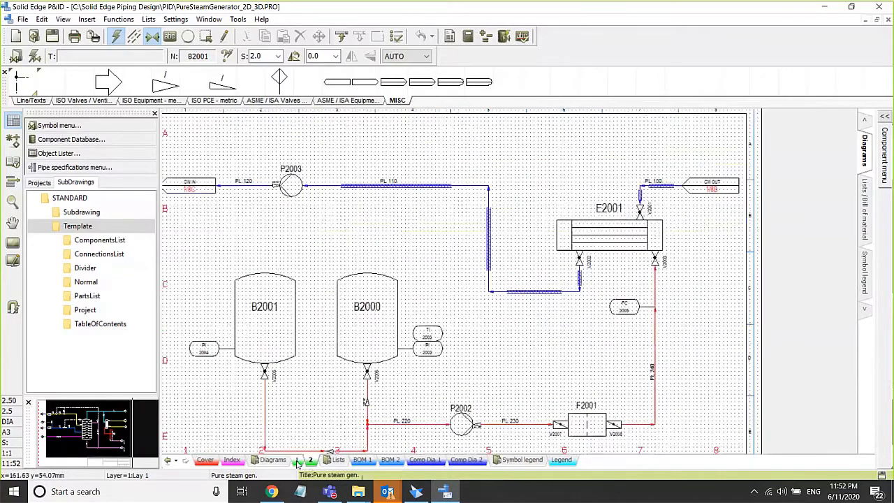
{"action": "left_click", "coordinate": [297, 460]}
{"action": "scroll", "coordinate": [454, 281], "scroll_direction": "up", "scroll_amount": 2}
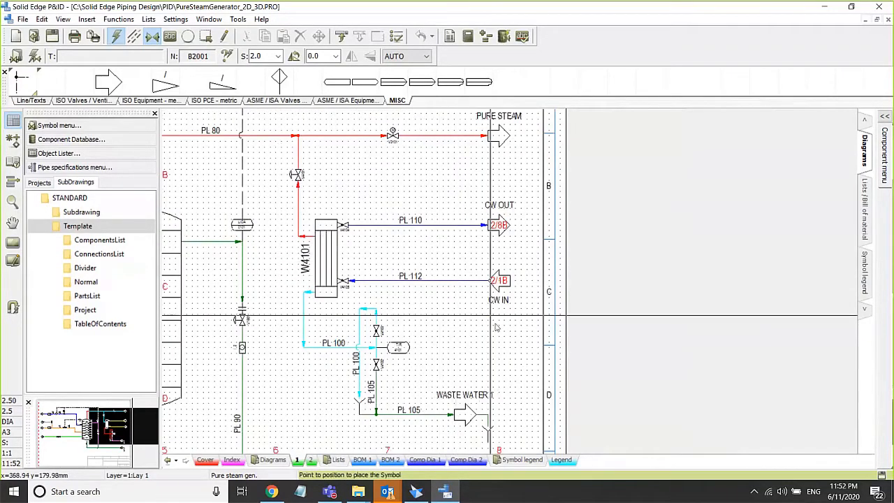
{"action": "scroll", "coordinate": [496, 327], "scroll_direction": "down", "scroll_amount": 2}
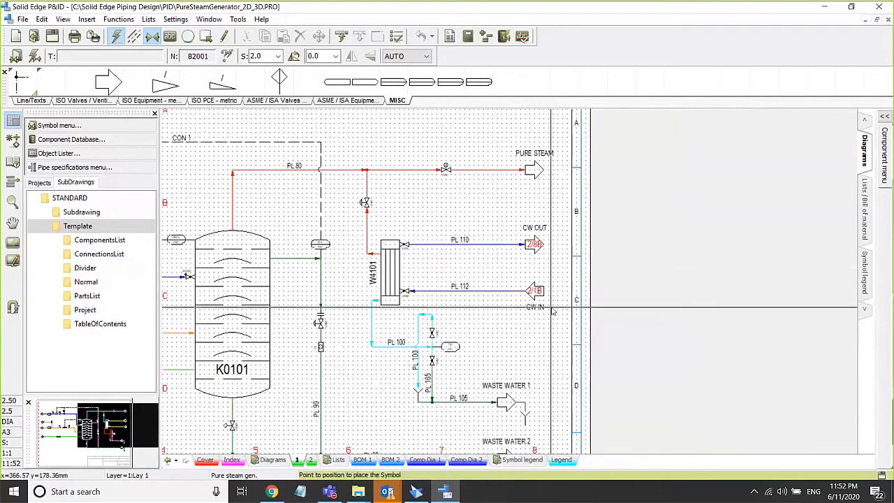
{"action": "scroll", "coordinate": [552, 312], "scroll_direction": "up", "scroll_amount": 1}
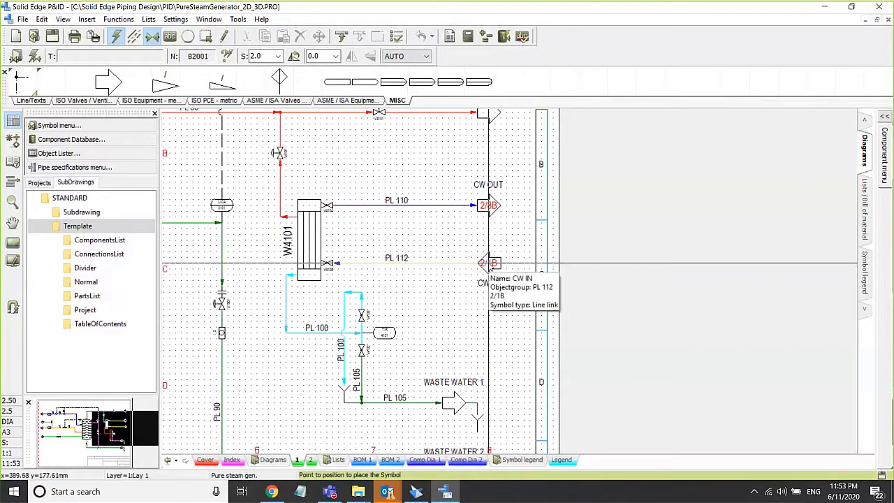
Follow the CW IN line link of PL 112 to its counterpart on diagram page 2 and inspect the cooling water circuit.
{"action": "right_click", "coordinate": [489, 264]}
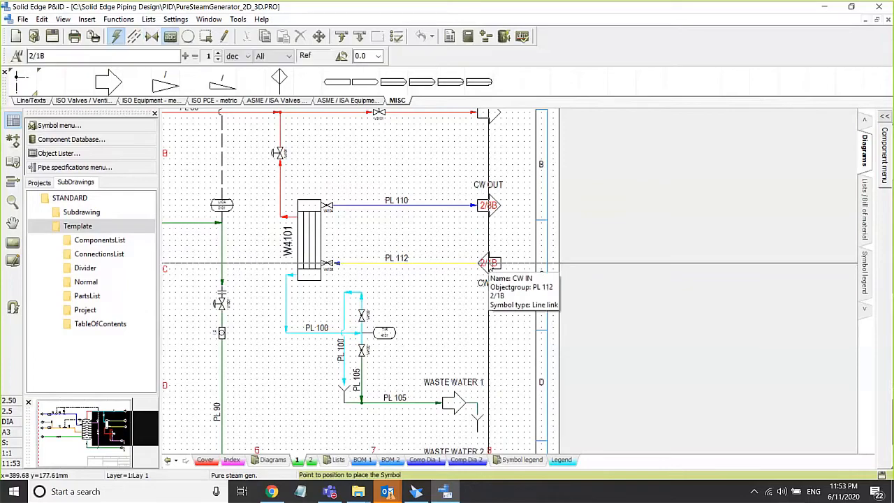
{"action": "double_click", "coordinate": [489, 263]}
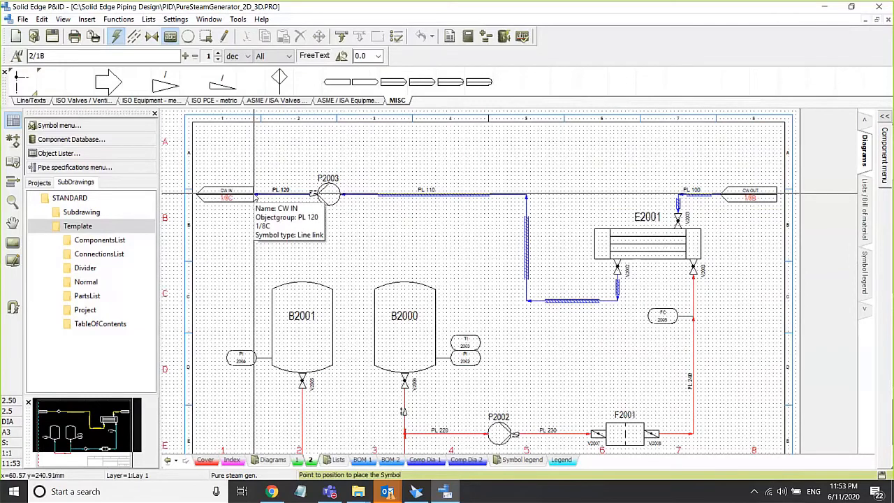
{"action": "scroll", "coordinate": [254, 198], "scroll_direction": "up", "scroll_amount": 1}
{"action": "scroll", "coordinate": [278, 217], "scroll_direction": "up", "scroll_amount": 1}
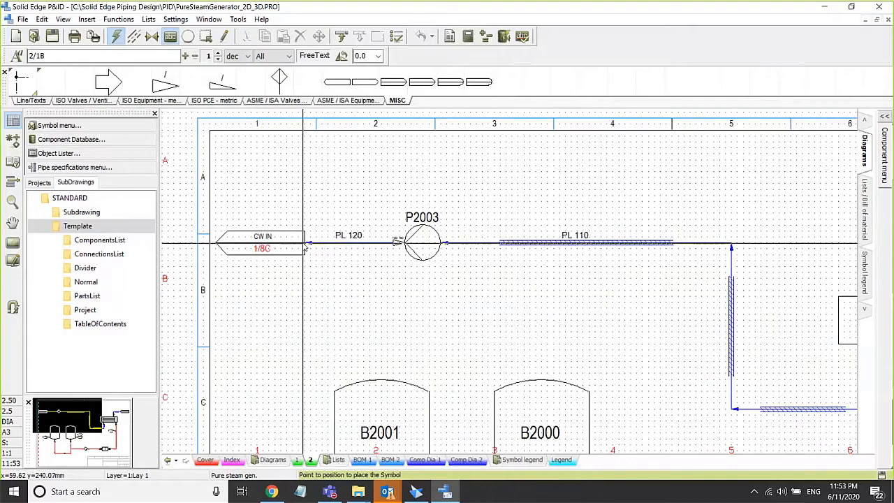
{"action": "scroll", "coordinate": [305, 246], "scroll_direction": "down", "scroll_amount": 2}
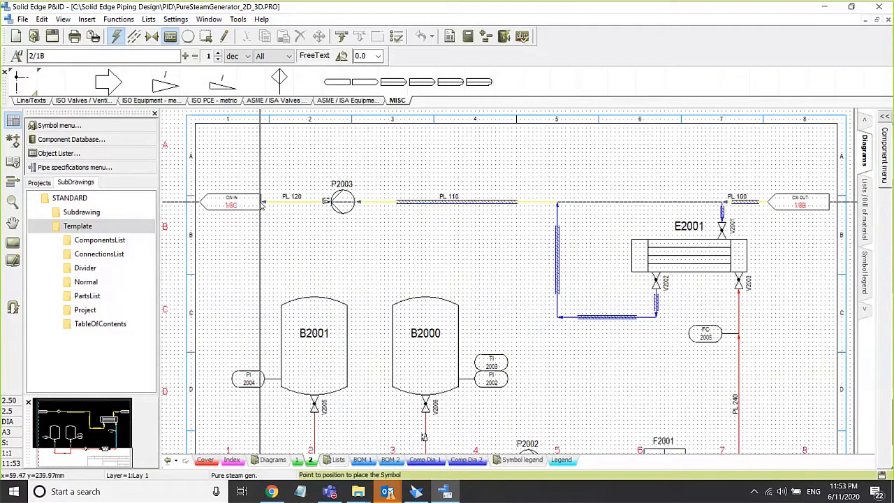
{"action": "scroll", "coordinate": [356, 226], "scroll_direction": "down", "scroll_amount": 2}
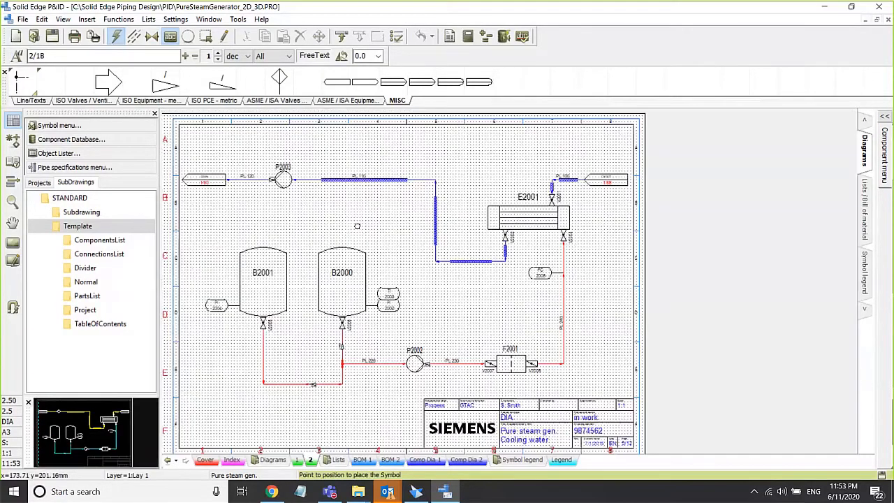
Browse the ISA 5.1, ISA 5.5 and Pneumatic metric symbol libraries.
{"action": "middle_click_drag", "start_coordinate": [357, 225], "coordinate": [344, 231]}
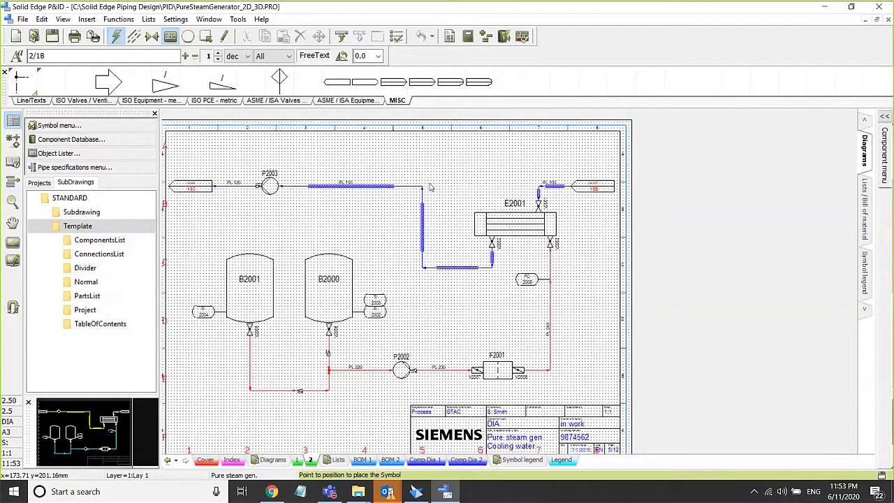
{"action": "scroll", "coordinate": [232, 169], "scroll_direction": "up", "scroll_amount": 1}
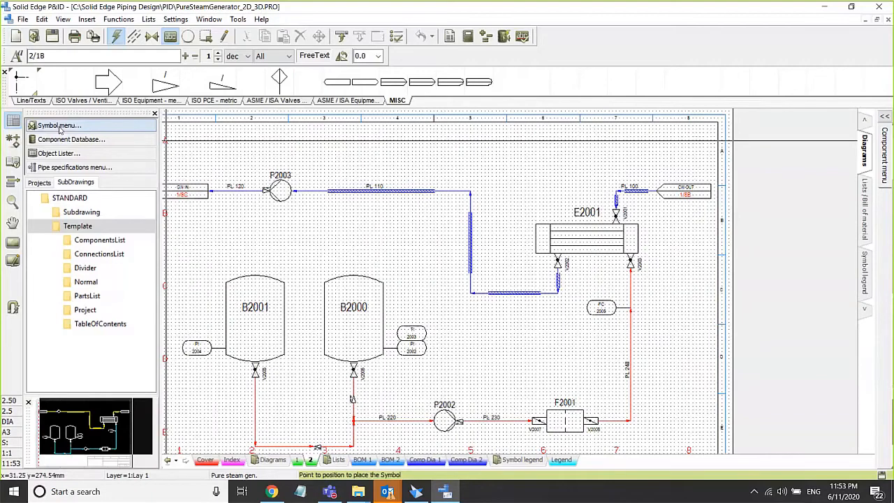
{"action": "left_click", "coordinate": [60, 126]}
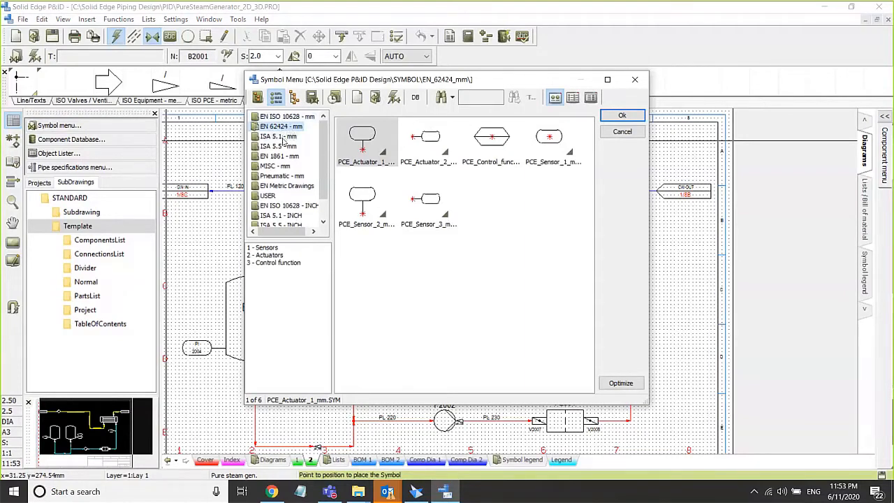
{"action": "left_click", "coordinate": [283, 138]}
{"action": "left_click", "coordinate": [283, 147]}
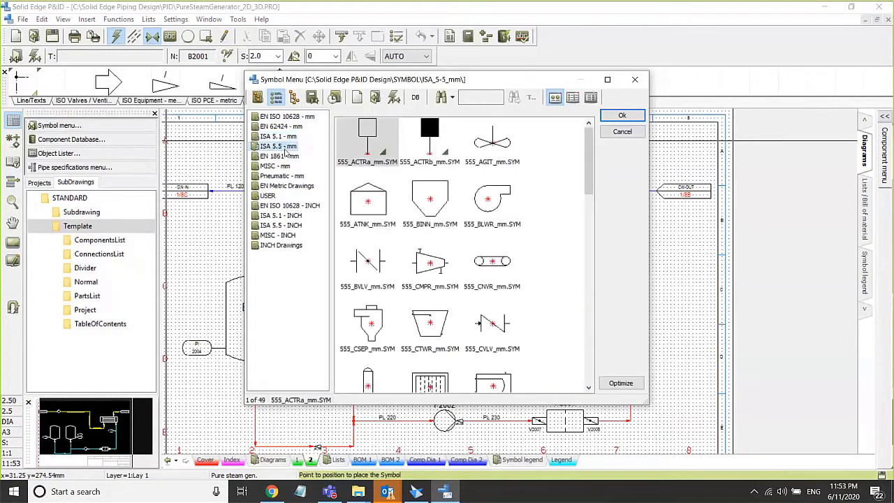
{"action": "left_click", "coordinate": [284, 176]}
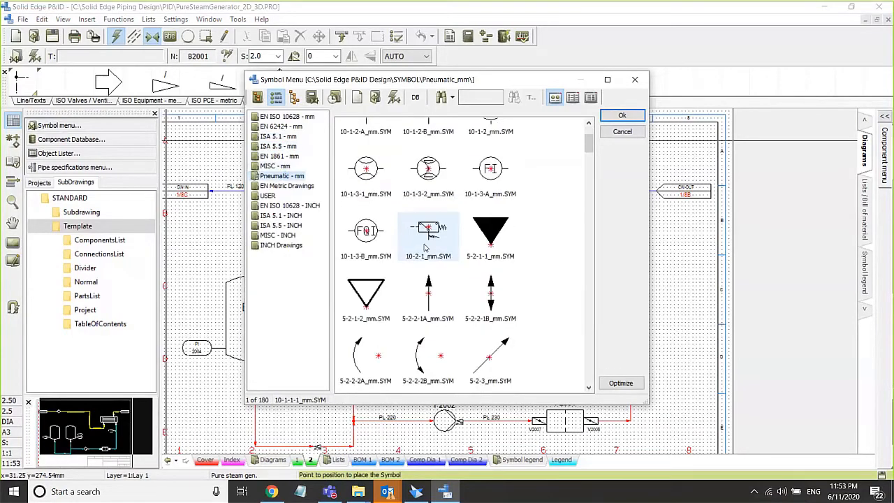
{"action": "scroll", "coordinate": [424, 247], "scroll_direction": "down", "scroll_amount": 5}
{"action": "scroll", "coordinate": [424, 247], "scroll_direction": "down", "scroll_amount": 5}
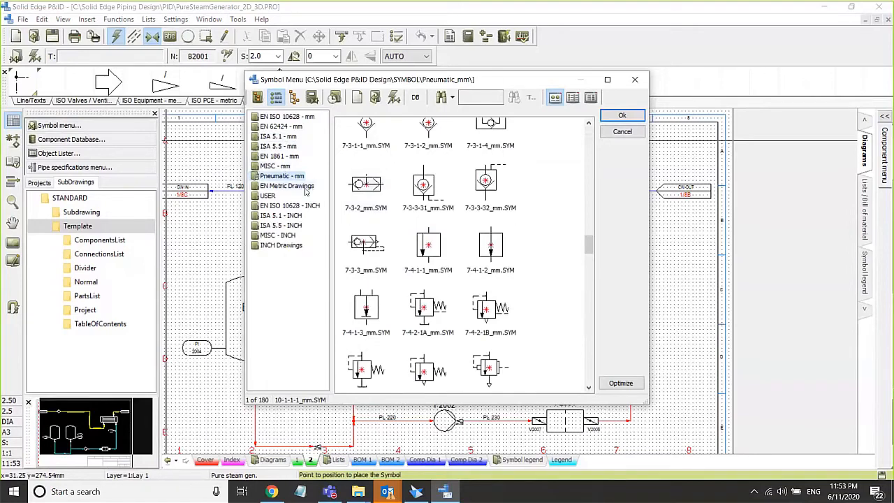
View the EN Metric Drawings and USER symbol libraries and check the options for creating or editing a user symbol.
{"action": "left_click", "coordinate": [307, 188]}
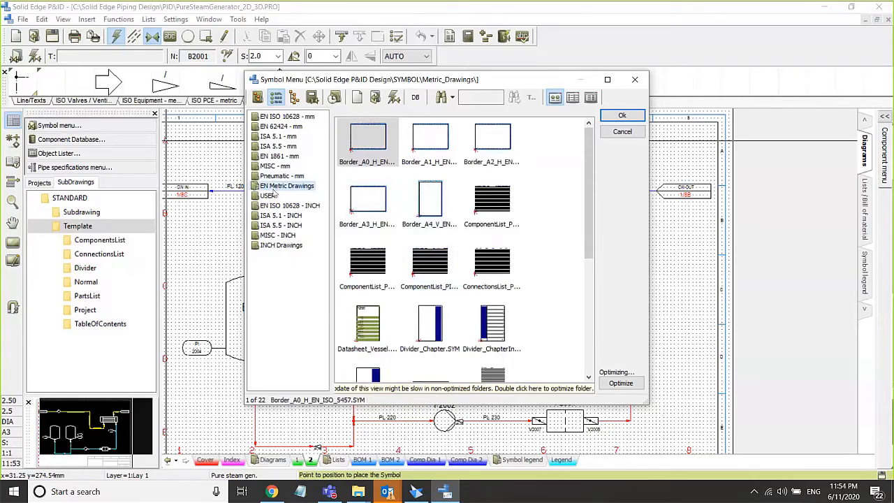
{"action": "left_click", "coordinate": [269, 197]}
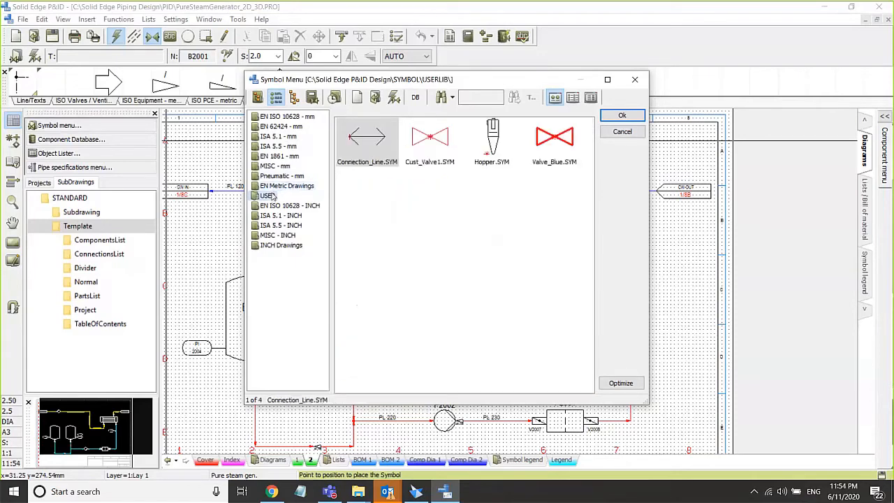
{"action": "right_click", "coordinate": [419, 212]}
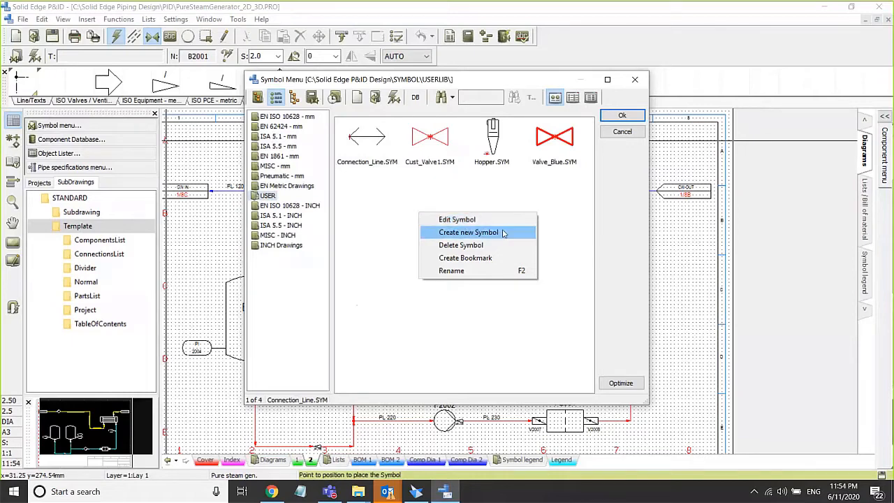
{"action": "left_click", "coordinate": [622, 116]}
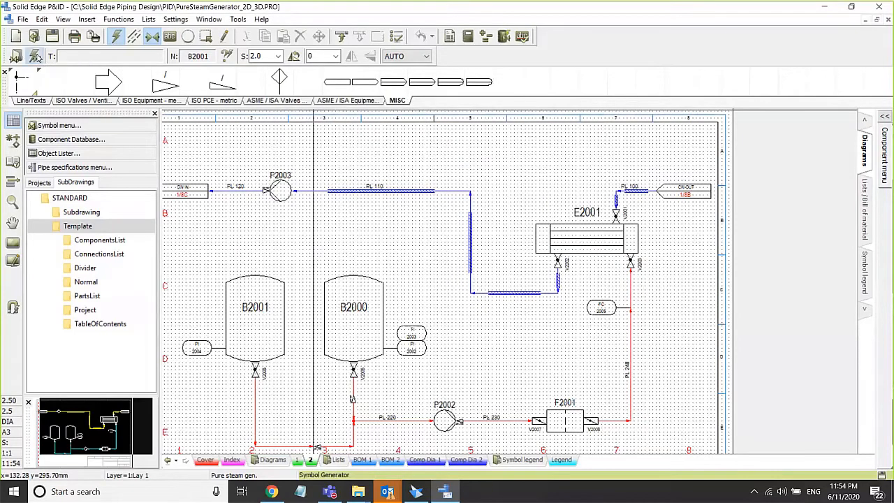
Generate a rectangular symbol 20 mm wide and 10 mm high with designation character B using the Symbol Generator.
{"action": "left_click", "coordinate": [35, 55]}
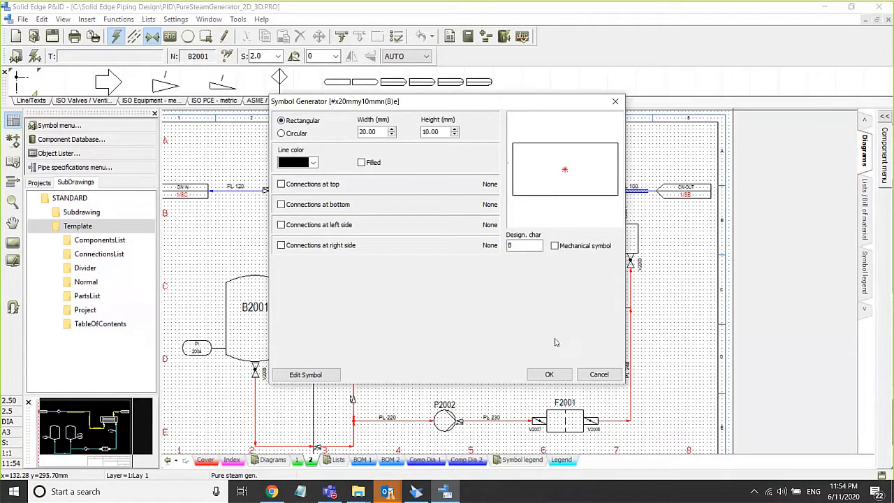
{"action": "left_click", "coordinate": [550, 375]}
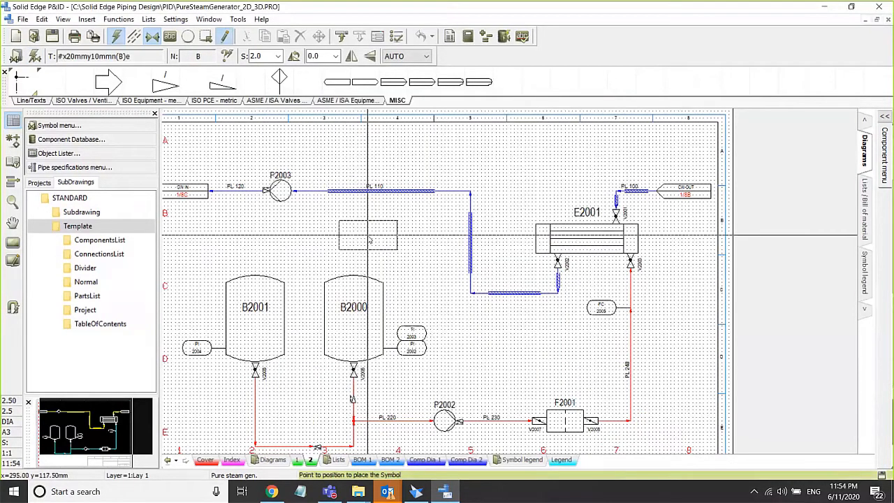
Check which file types can be opened as a project, without opening any file.
{"action": "left_click", "coordinate": [26, 19]}
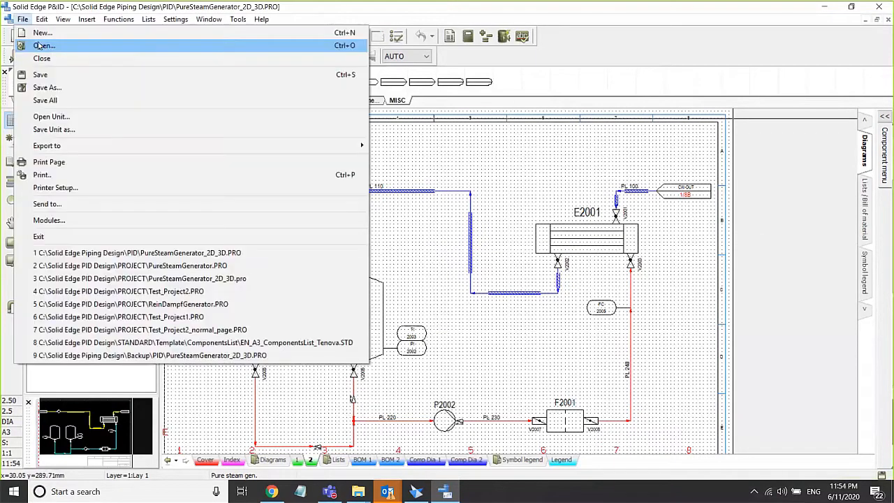
{"action": "left_click", "coordinate": [44, 46]}
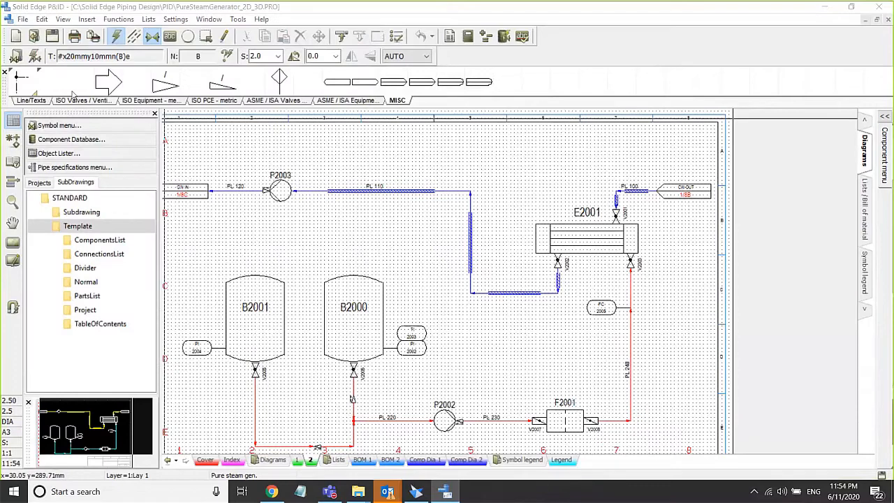
{"action": "left_click", "coordinate": [391, 395]}
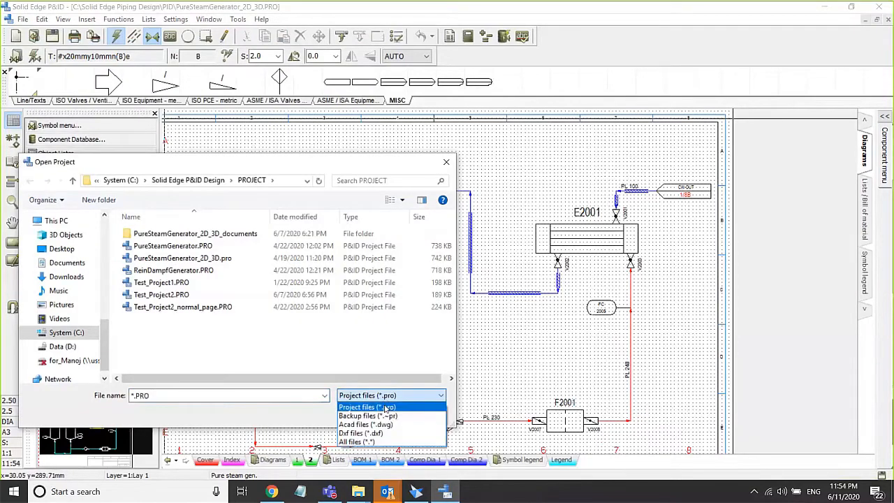
{"action": "left_click", "coordinate": [320, 423]}
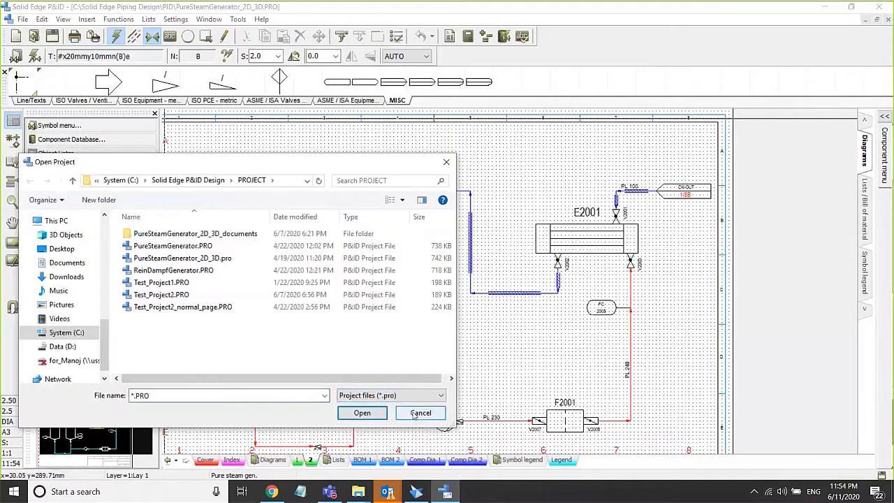
{"action": "left_click", "coordinate": [421, 413]}
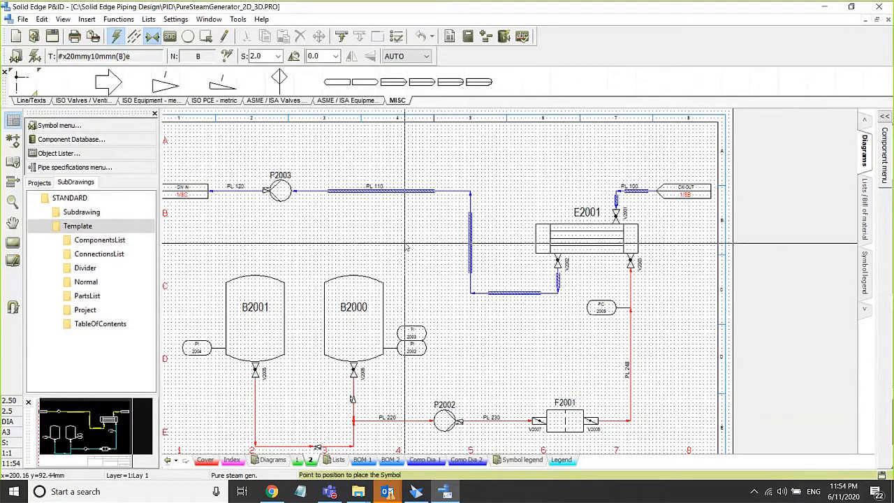
Look through the Pneumatic and EN Metric Drawings symbol libraries again without choosing a symbol.
{"action": "scroll", "coordinate": [406, 248], "scroll_direction": "down", "scroll_amount": 1}
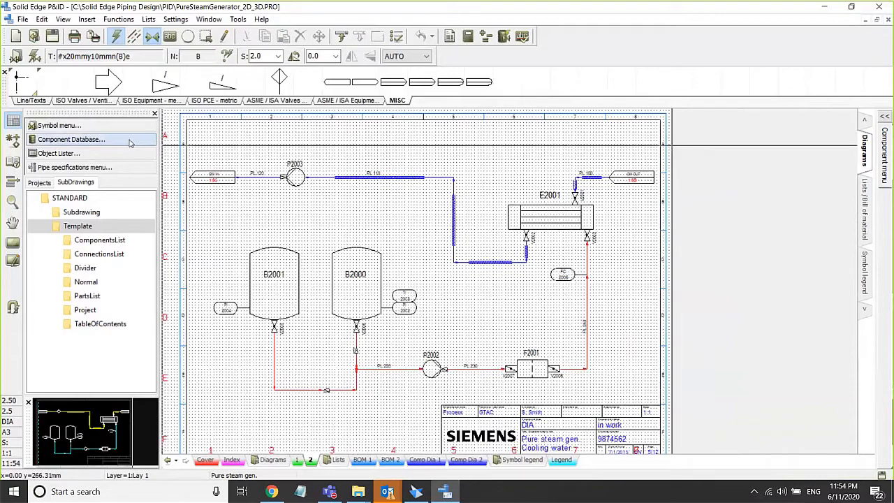
{"action": "left_click", "coordinate": [76, 126]}
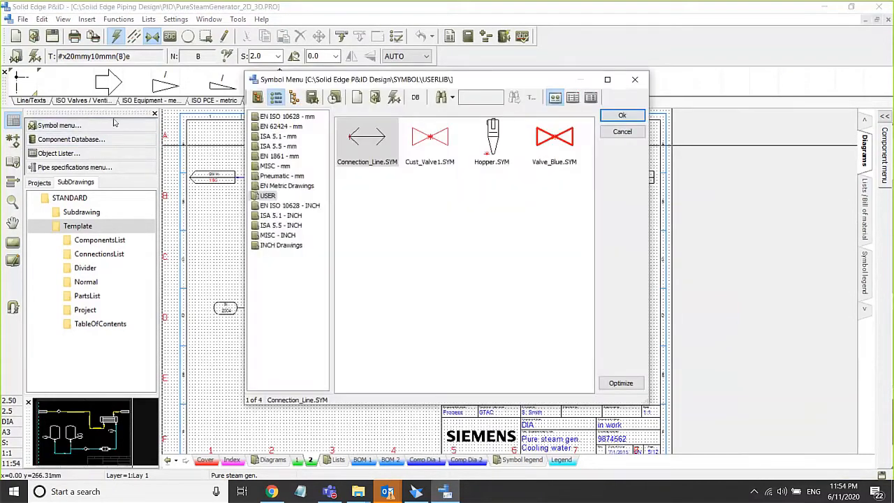
{"action": "left_click", "coordinate": [276, 176]}
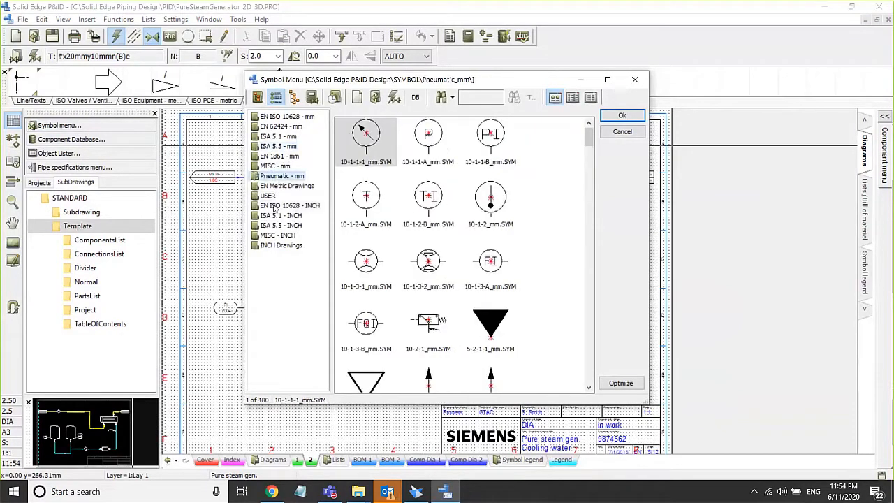
{"action": "left_click", "coordinate": [279, 186]}
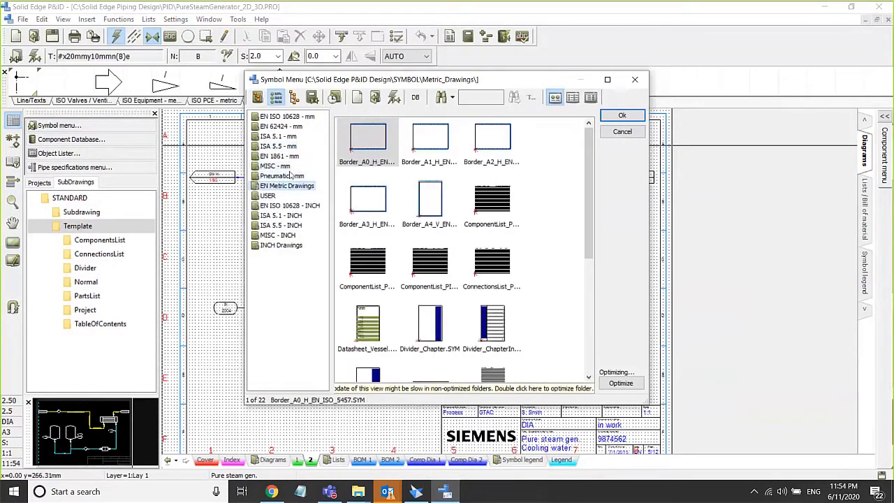
{"action": "left_click", "coordinate": [291, 176]}
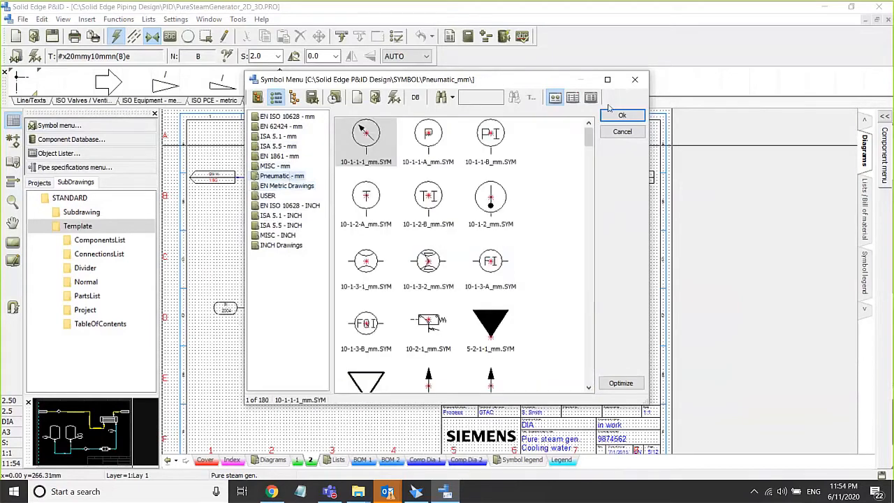
{"action": "left_click_drag", "start_coordinate": [461, 79], "coordinate": [372, 175]}
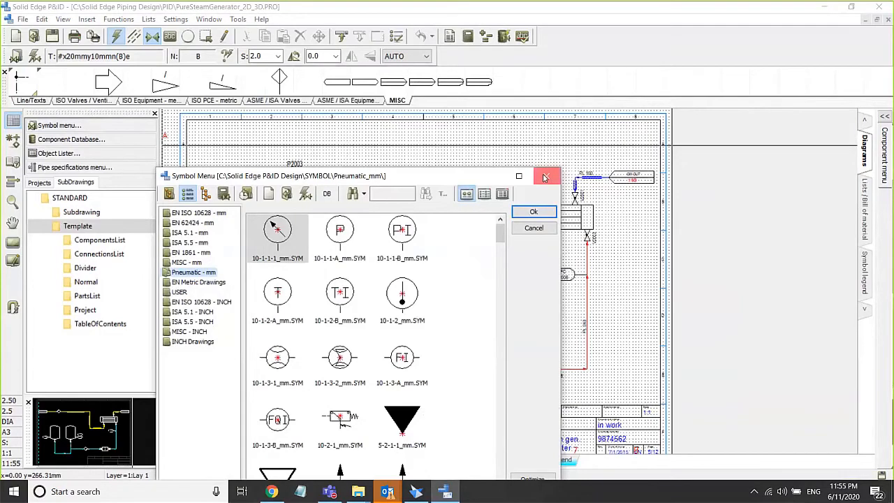
{"action": "left_click", "coordinate": [545, 178]}
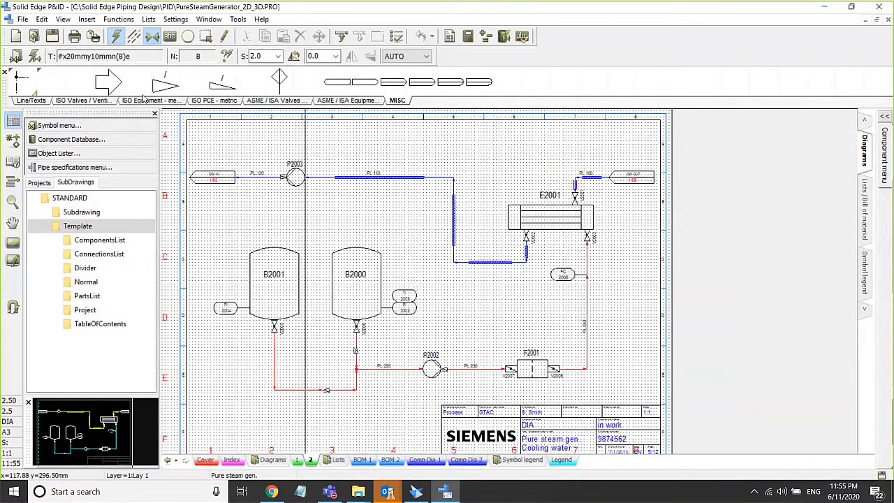
Add the 555_BVLV_mm symbol from the ISA 5.5 - mm library to an empty spot in the MISC symbol palette.
{"action": "left_click", "coordinate": [279, 101]}
{"action": "left_click", "coordinate": [349, 101]}
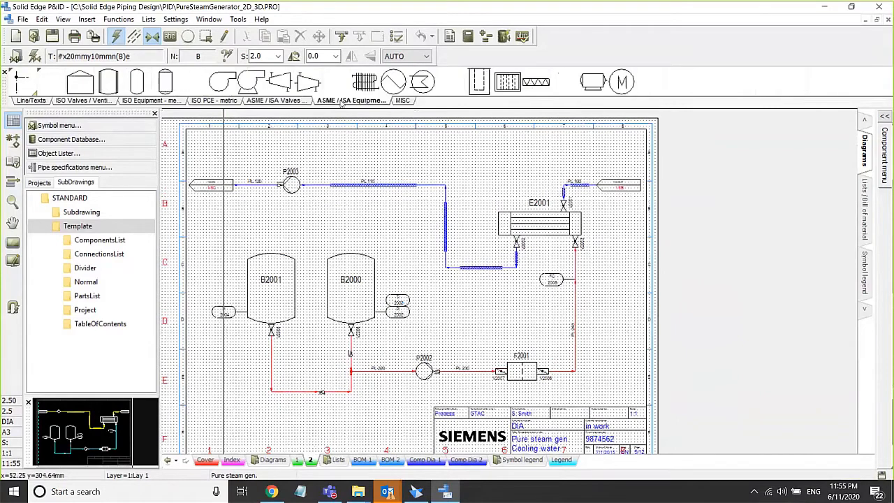
{"action": "left_click", "coordinate": [408, 101]}
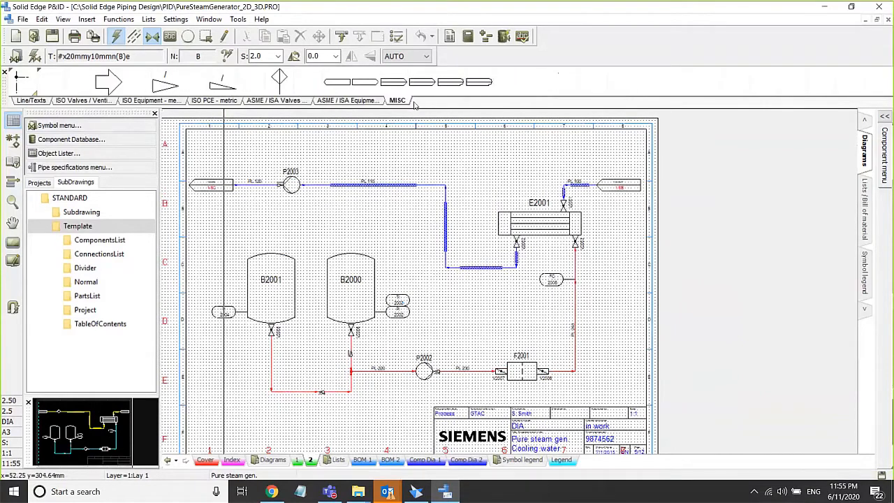
{"action": "right_click", "coordinate": [565, 80]}
{"action": "left_click", "coordinate": [607, 115]}
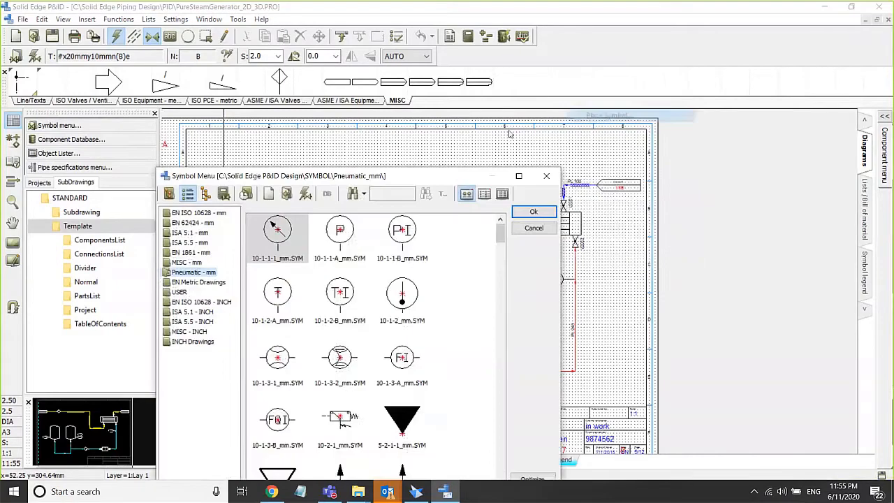
{"action": "left_click", "coordinate": [199, 243]}
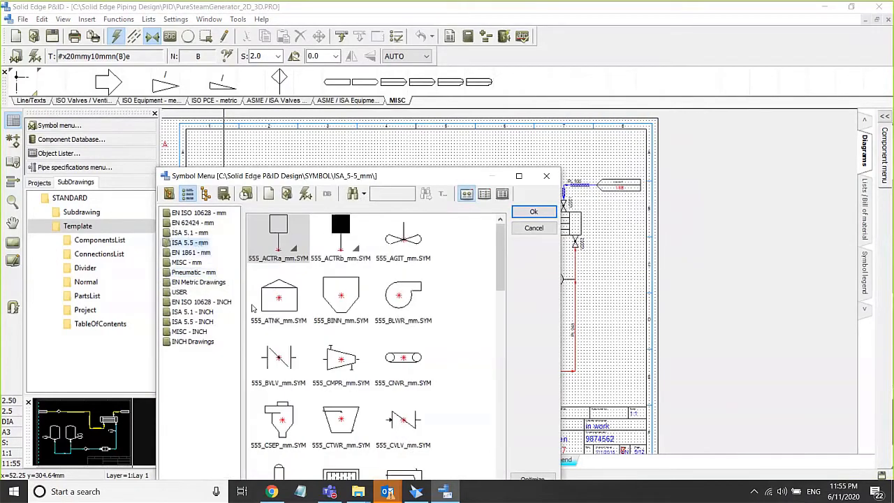
{"action": "left_click", "coordinate": [285, 355]}
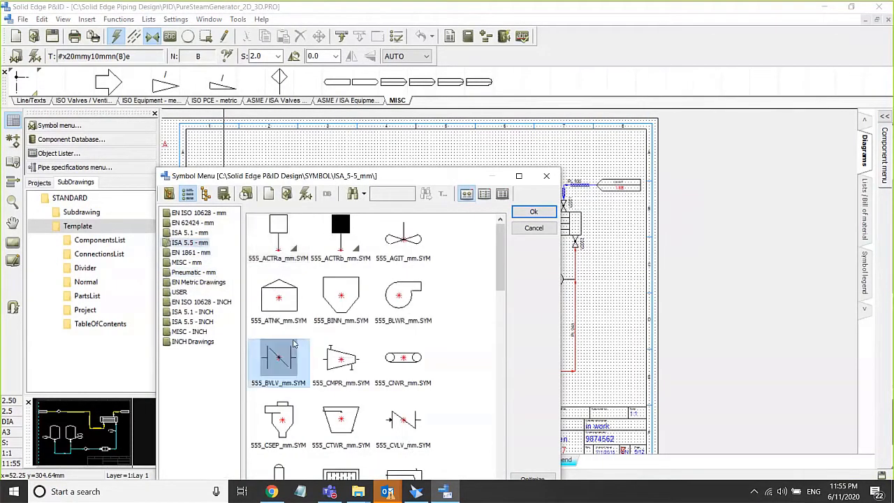
{"action": "left_click", "coordinate": [534, 212]}
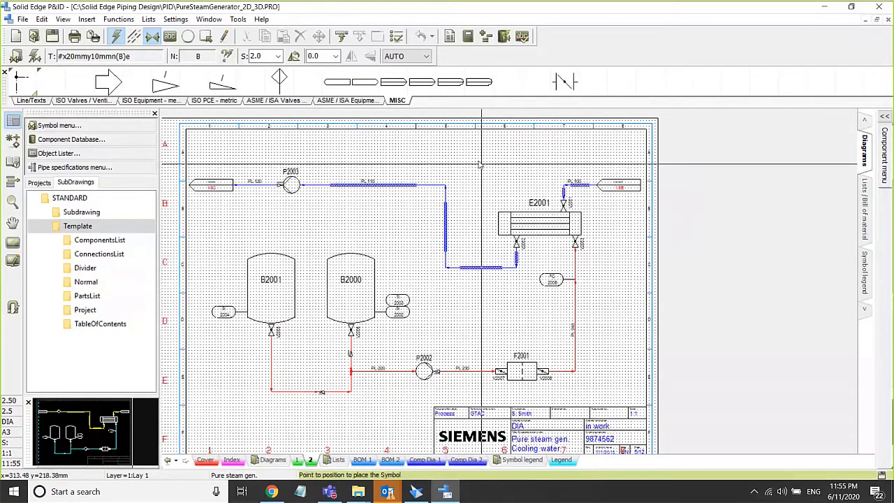
{"action": "middle_click_drag", "start_coordinate": [481, 165], "coordinate": [522, 162]}
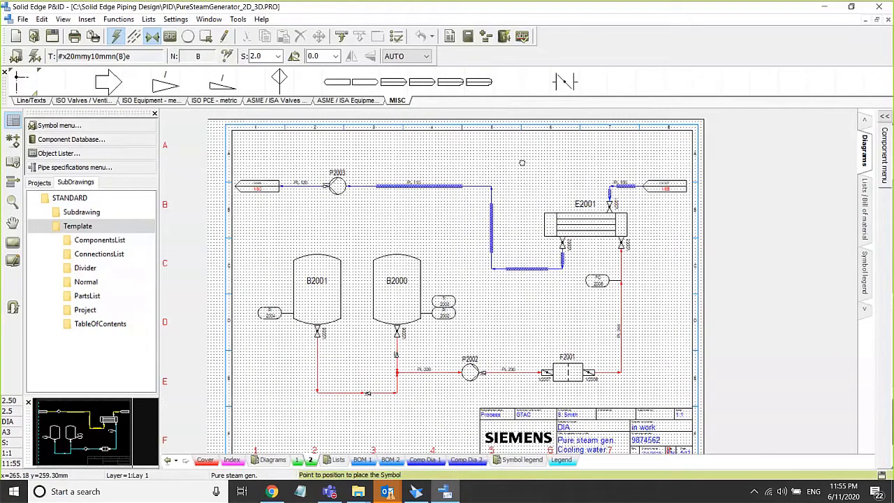
{"action": "middle_click_drag", "start_coordinate": [522, 162], "coordinate": [490, 153]}
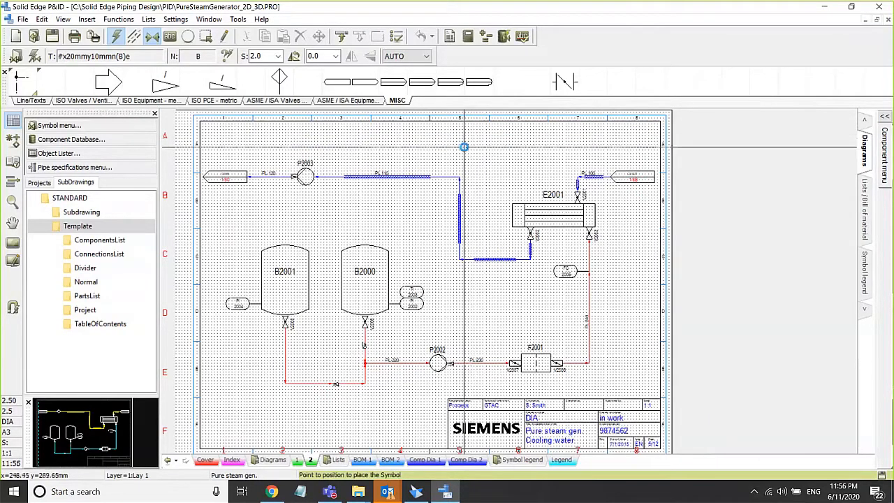
{"action": "scroll", "coordinate": [464, 146], "scroll_direction": "down", "scroll_amount": 1}
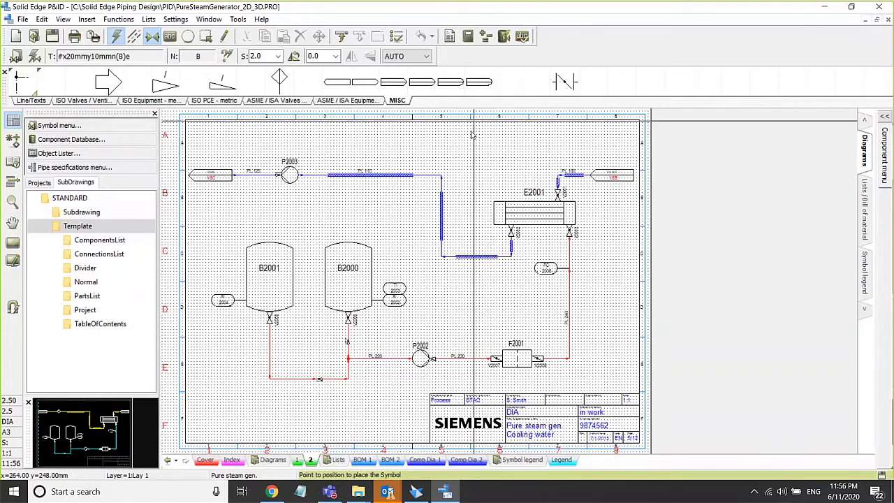
{"action": "scroll", "coordinate": [472, 134], "scroll_direction": "up", "scroll_amount": 1}
{"action": "middle_click_drag", "start_coordinate": [517, 170], "coordinate": [467, 170]}
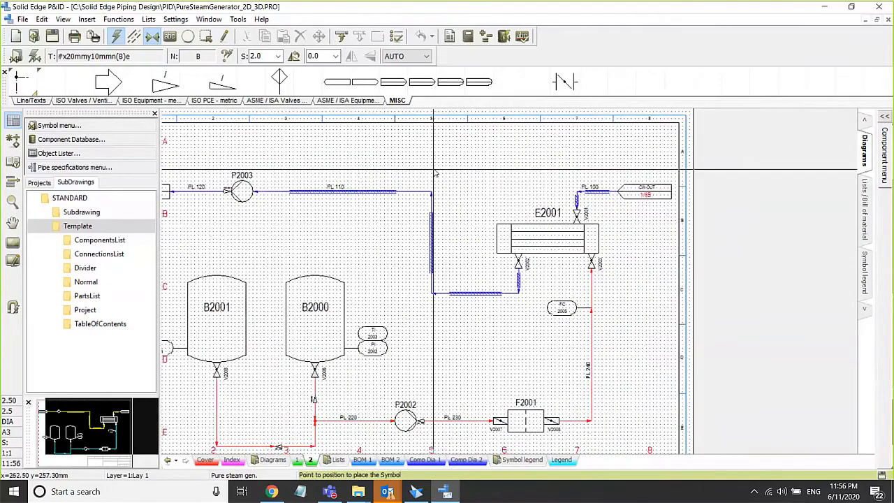
{"action": "scroll", "coordinate": [434, 171], "scroll_direction": "up", "scroll_amount": 1}
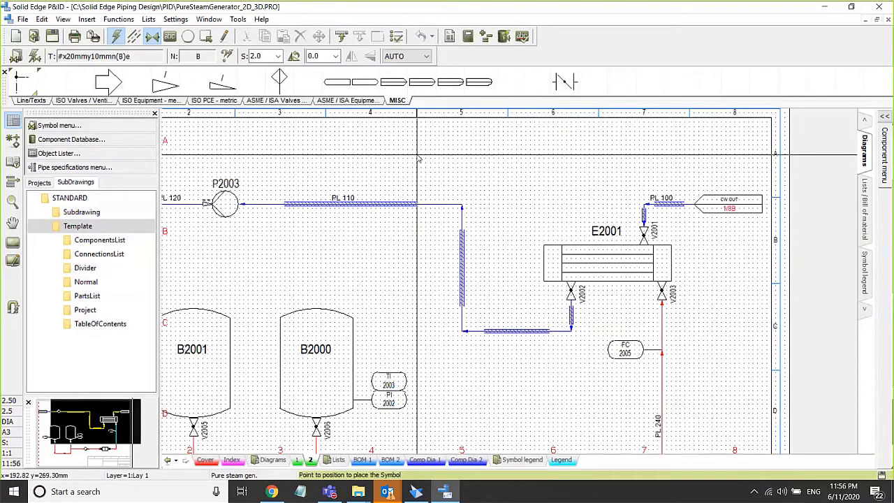
{"action": "left_click", "coordinate": [59, 126]}
{"action": "left_click", "coordinate": [527, 232]}
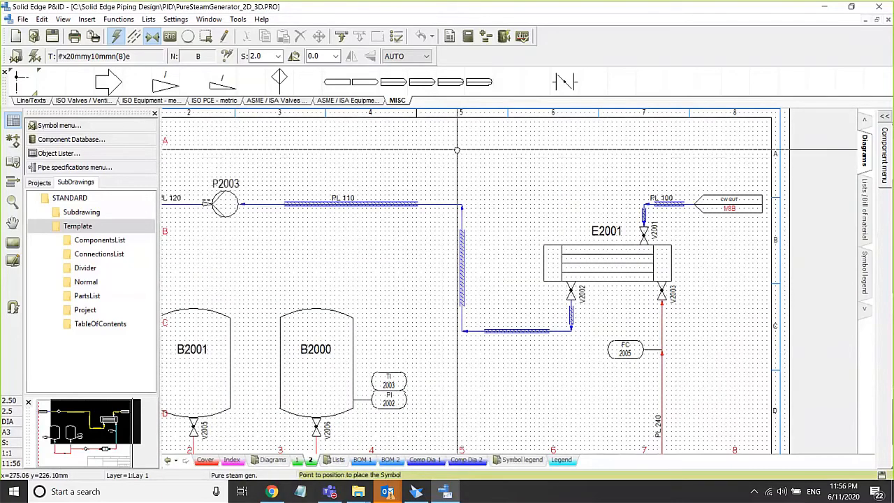
{"action": "middle_click_drag", "start_coordinate": [457, 150], "coordinate": [373, 145]}
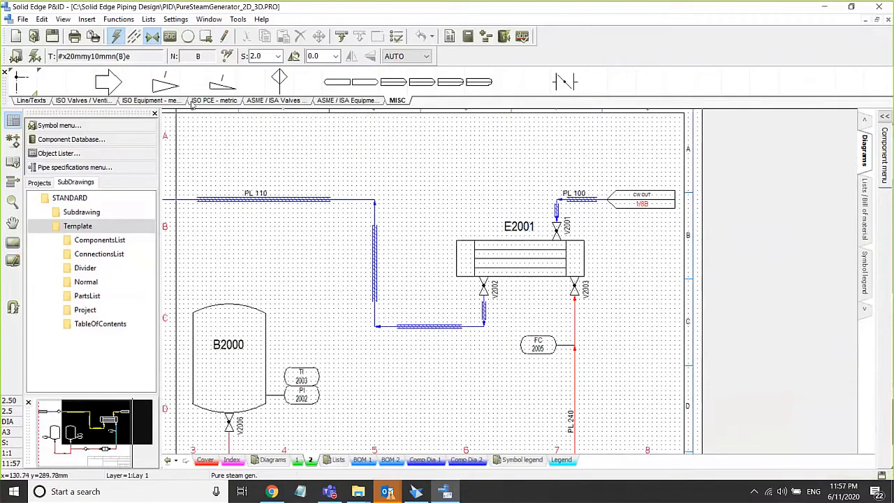
Place the 555_BLWR_MM blower symbol from the ASME / ISA Equipment palette at scale 0.50 in the empty area above line PL 110.
{"action": "left_click", "coordinate": [335, 100]}
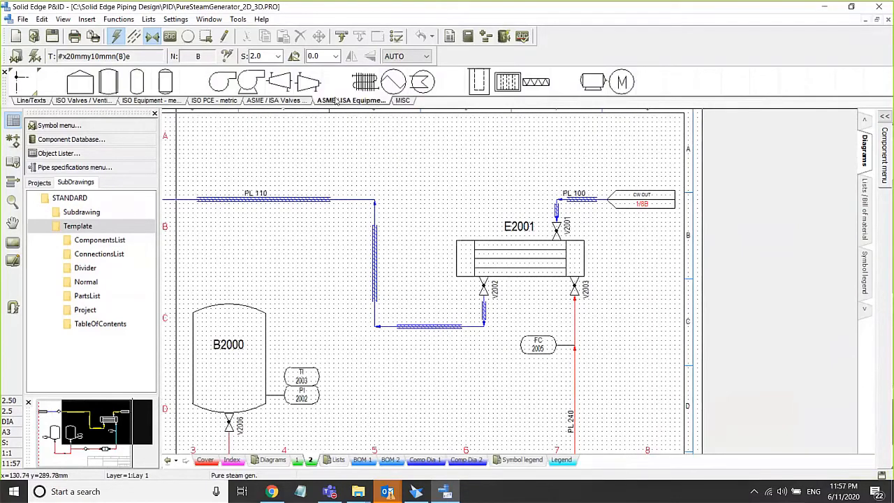
{"action": "left_click", "coordinate": [224, 82]}
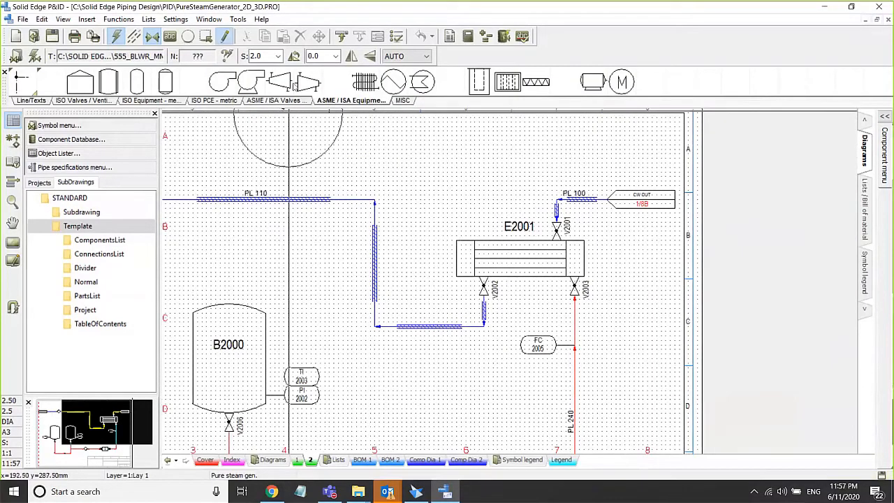
{"action": "left_click", "coordinate": [279, 58]}
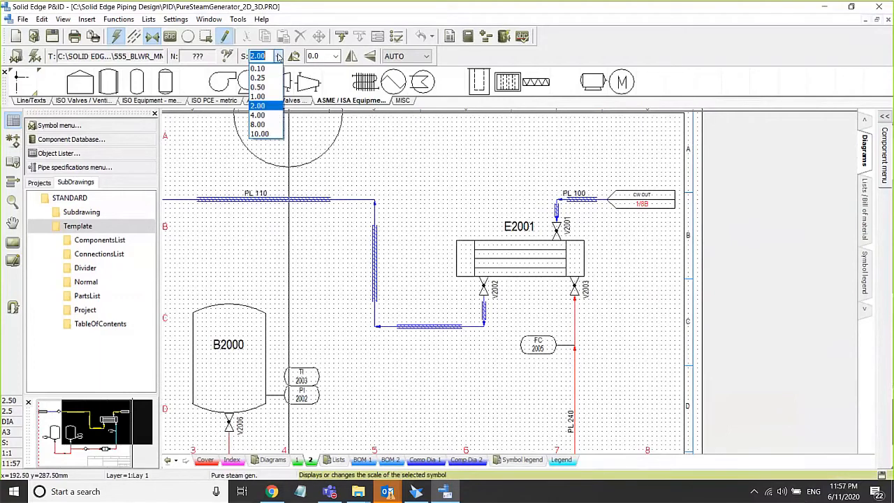
{"action": "left_click", "coordinate": [261, 89]}
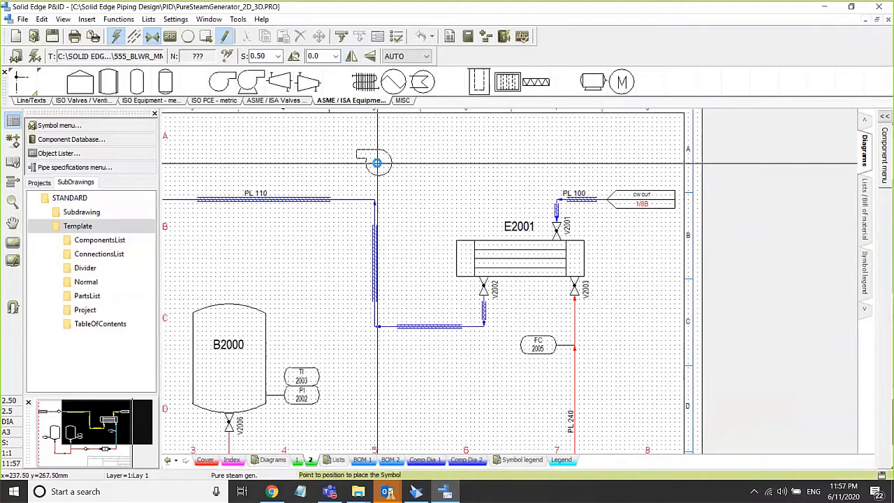
{"action": "scroll", "coordinate": [377, 163], "scroll_direction": "up", "scroll_amount": 1}
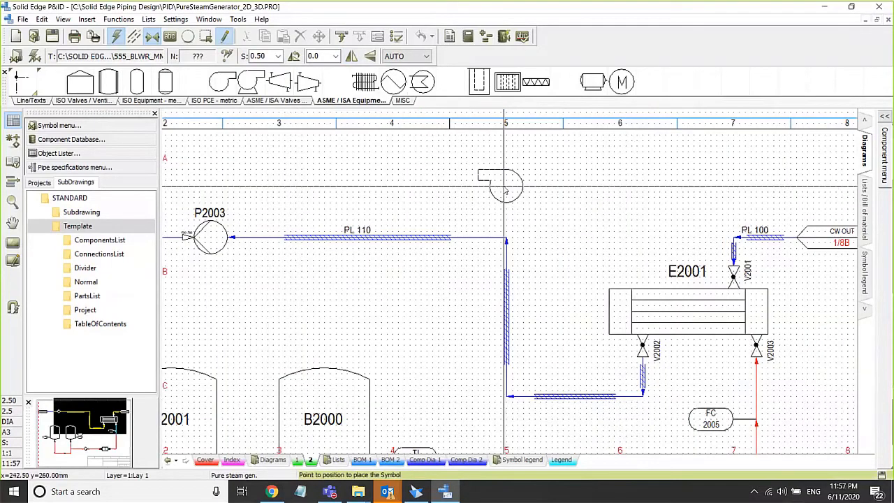
{"action": "left_click", "coordinate": [501, 190]}
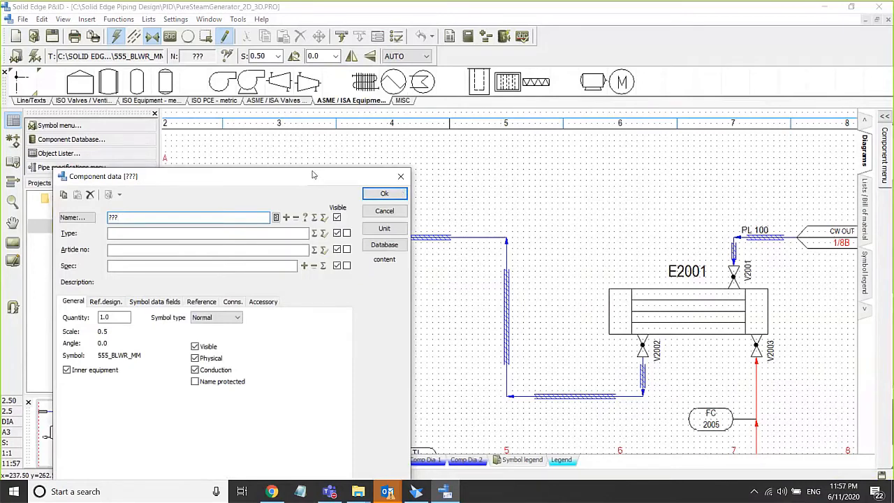
Clear the blower's name and look through the names already used in the project without choosing one.
{"action": "left_click_drag", "start_coordinate": [313, 175], "coordinate": [324, 171]}
{"action": "key", "text": "BackSpace"}
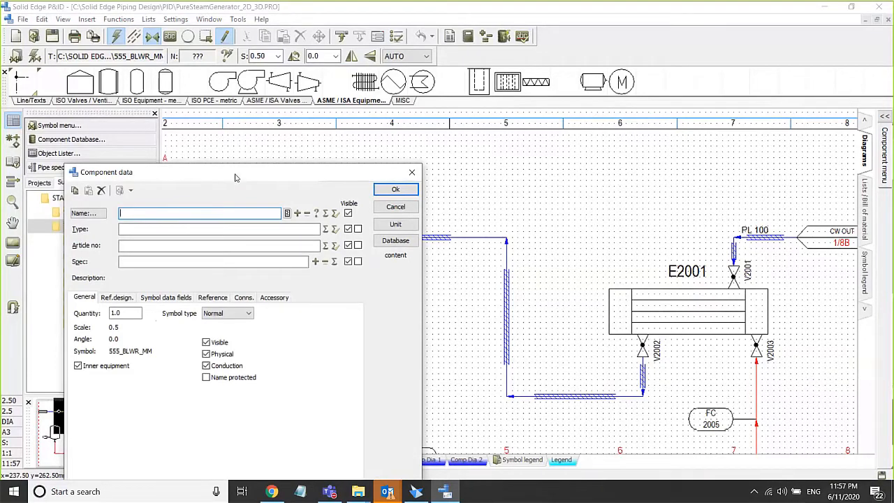
{"action": "left_click_drag", "start_coordinate": [235, 178], "coordinate": [229, 176]}
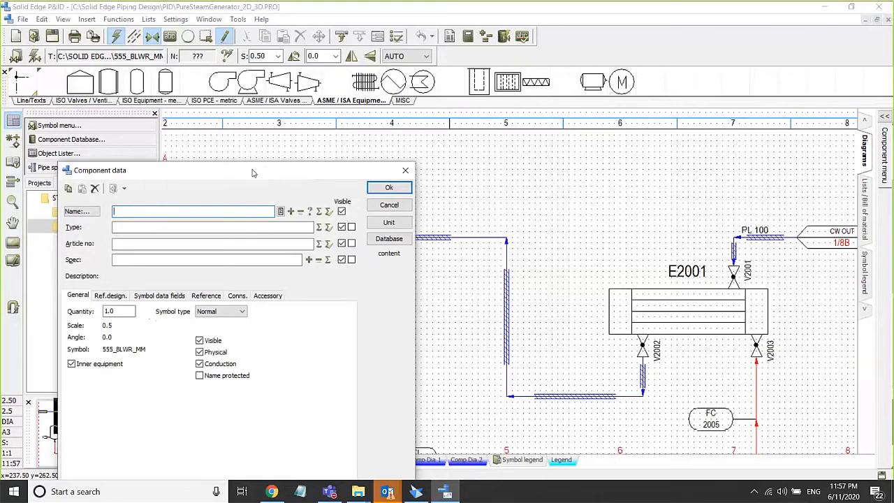
{"action": "left_click_drag", "start_coordinate": [254, 172], "coordinate": [247, 166]}
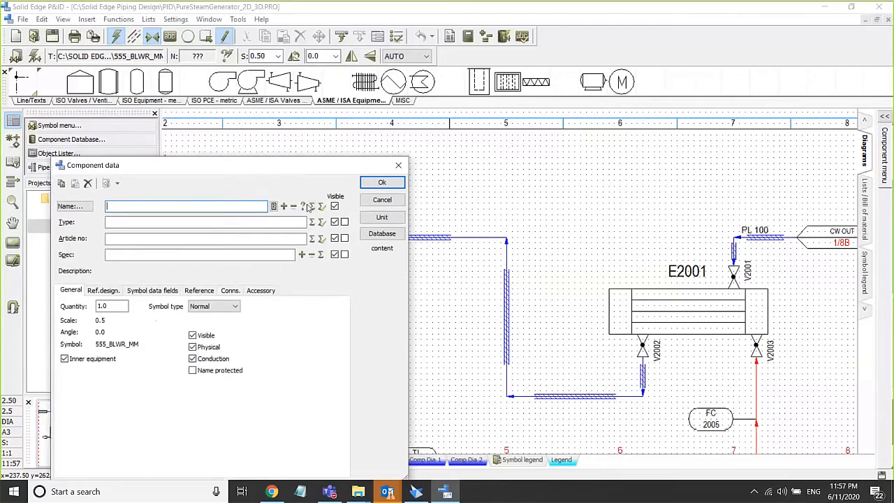
{"action": "left_click", "coordinate": [303, 206]}
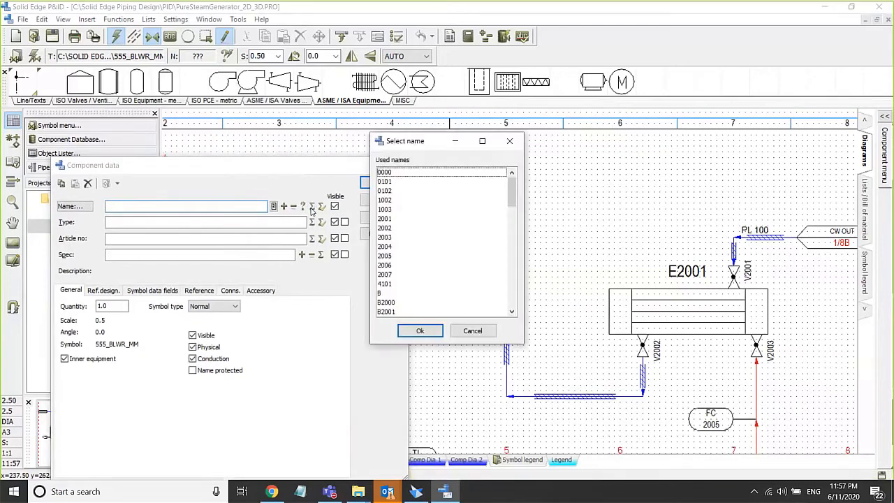
{"action": "scroll", "coordinate": [456, 210], "scroll_direction": "down", "scroll_amount": 4}
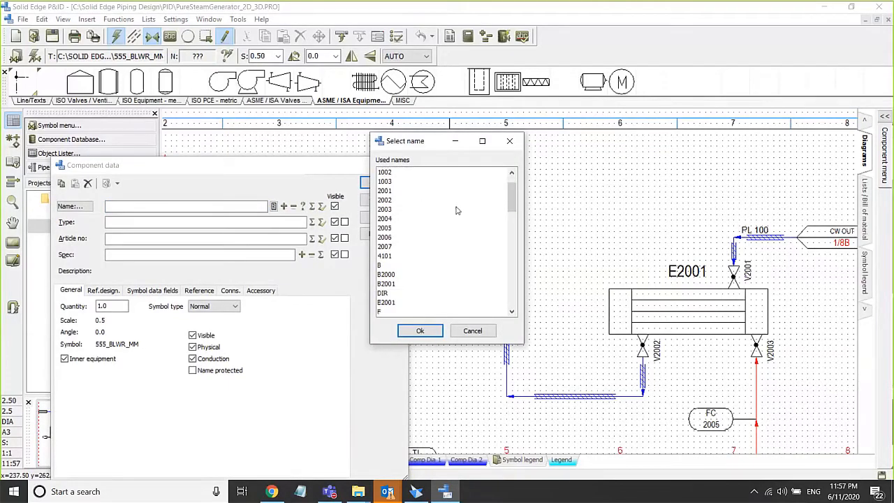
{"action": "scroll", "coordinate": [451, 218], "scroll_direction": "down", "scroll_amount": 5}
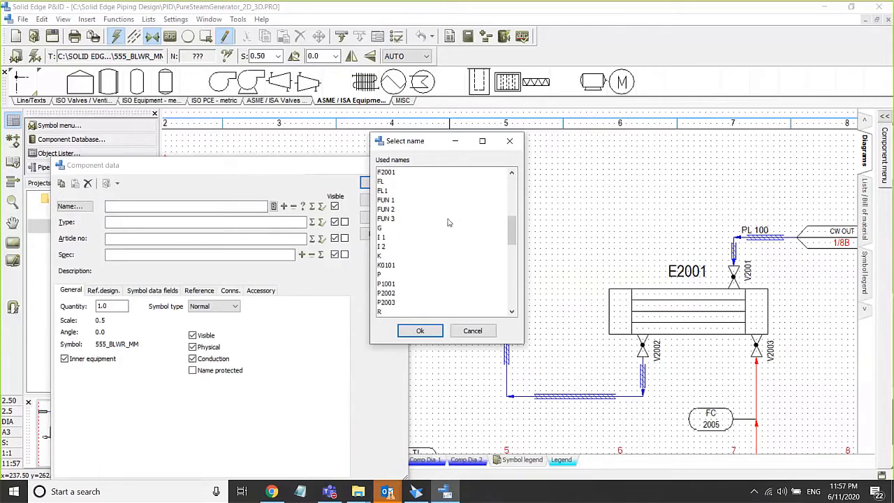
{"action": "scroll", "coordinate": [431, 224], "scroll_direction": "down", "scroll_amount": 8}
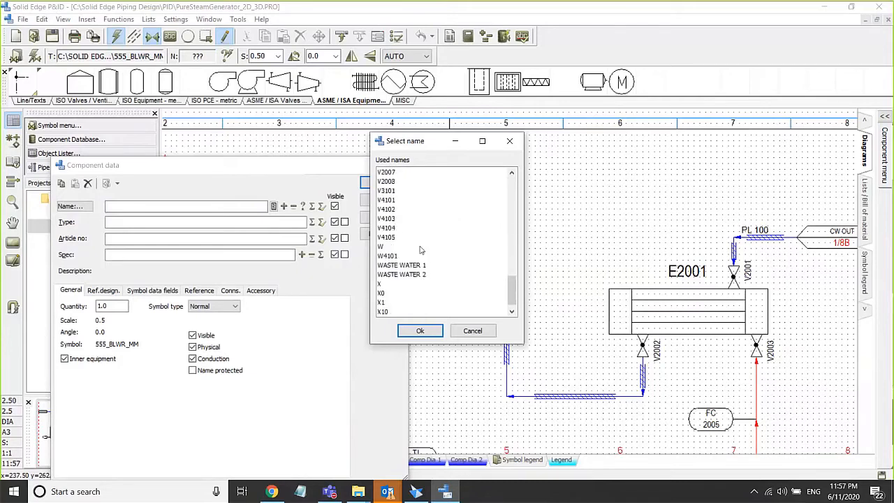
{"action": "scroll", "coordinate": [409, 277], "scroll_direction": "down", "scroll_amount": 1}
{"action": "left_click", "coordinate": [471, 330]}
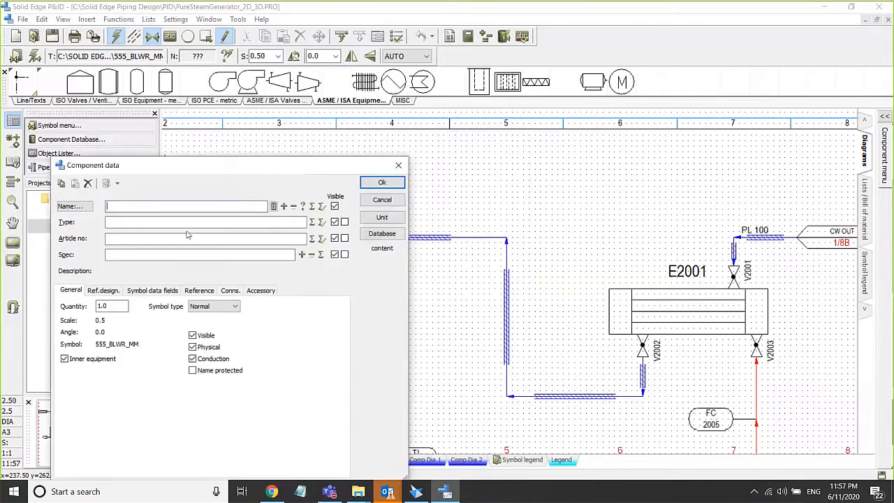
Name the blower P2004 by entering P2002 and taking the next free name, accept the component data and stop placing symbols.
{"action": "type", "text": "P"}
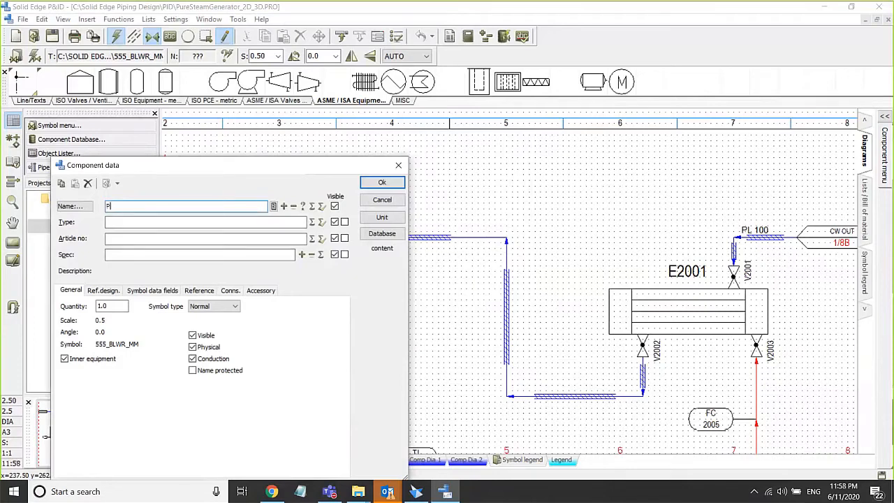
{"action": "type", "text": "2002"}
{"action": "left_click_drag", "start_coordinate": [156, 167], "coordinate": [163, 183]}
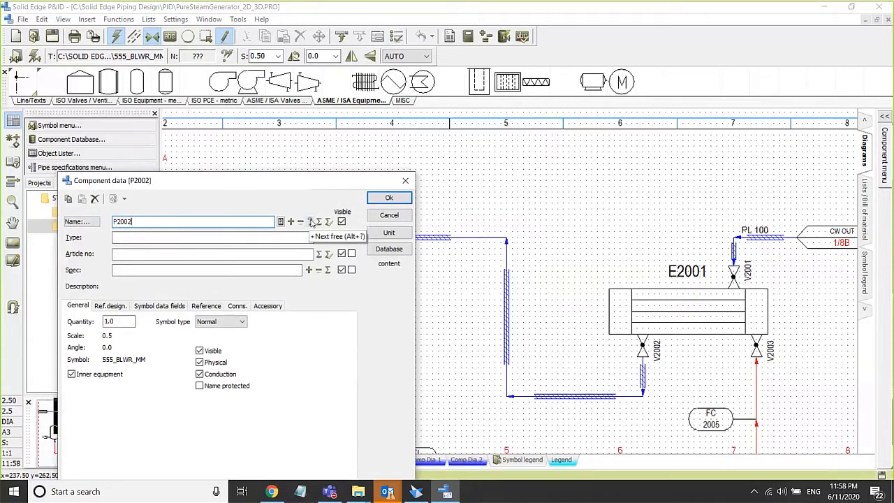
{"action": "left_click_drag", "start_coordinate": [139, 221], "coordinate": [109, 222]}
{"action": "left_click", "coordinate": [149, 223]}
{"action": "left_click", "coordinate": [309, 222]}
{"action": "double_click", "coordinate": [132, 221]}
{"action": "left_click", "coordinate": [389, 199]}
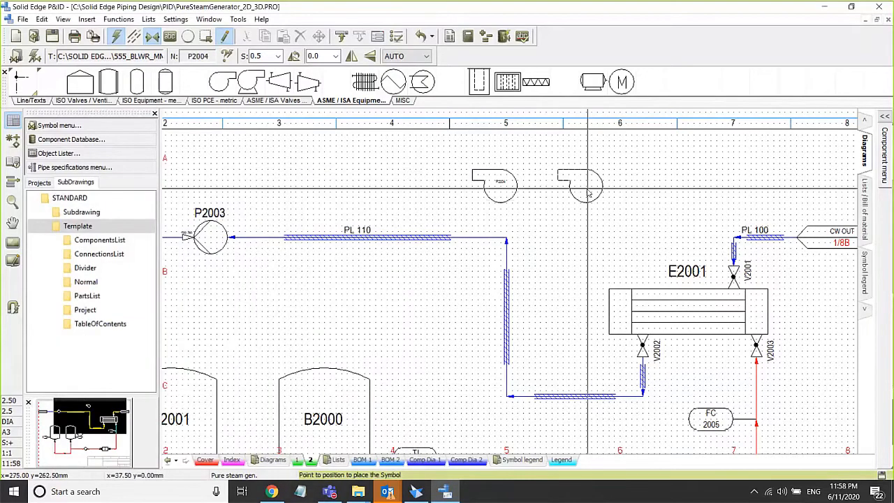
{"action": "key", "text": "Escape"}
Draw a red line with one corner from the upper connection point of heat exchanger E2001 to the inlet of blower P2004.
{"action": "middle_click_drag", "start_coordinate": [596, 192], "coordinate": [487, 210]}
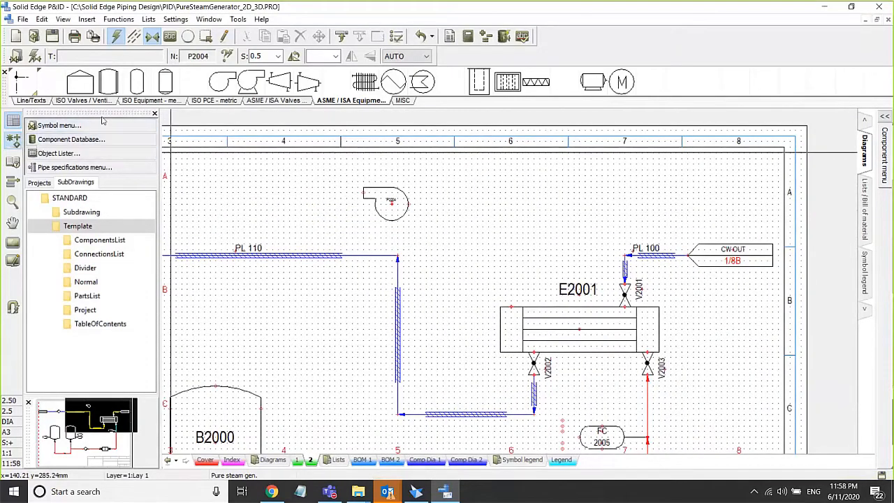
{"action": "left_click", "coordinate": [34, 100]}
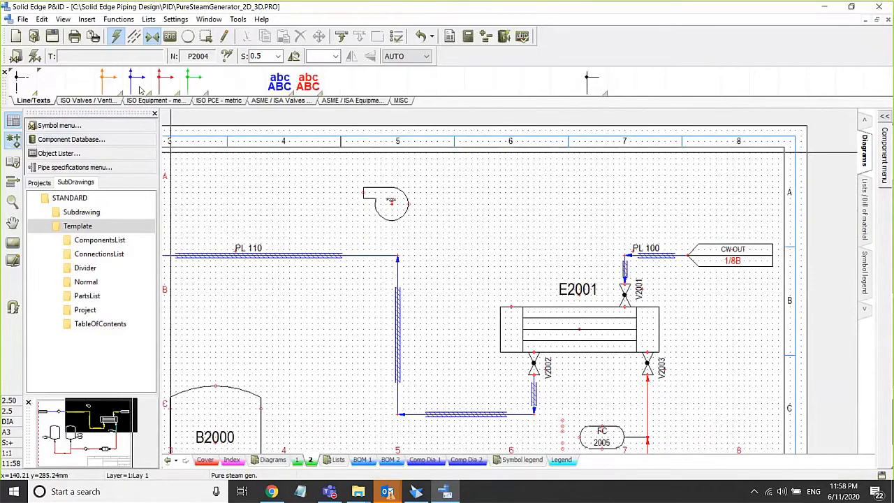
{"action": "left_click", "coordinate": [165, 85]}
{"action": "left_click", "coordinate": [510, 307]}
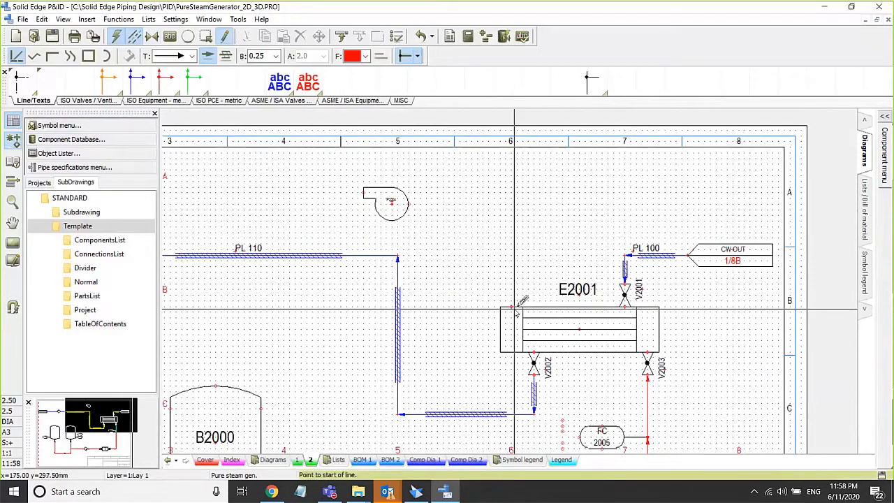
{"action": "left_click", "coordinate": [508, 205]}
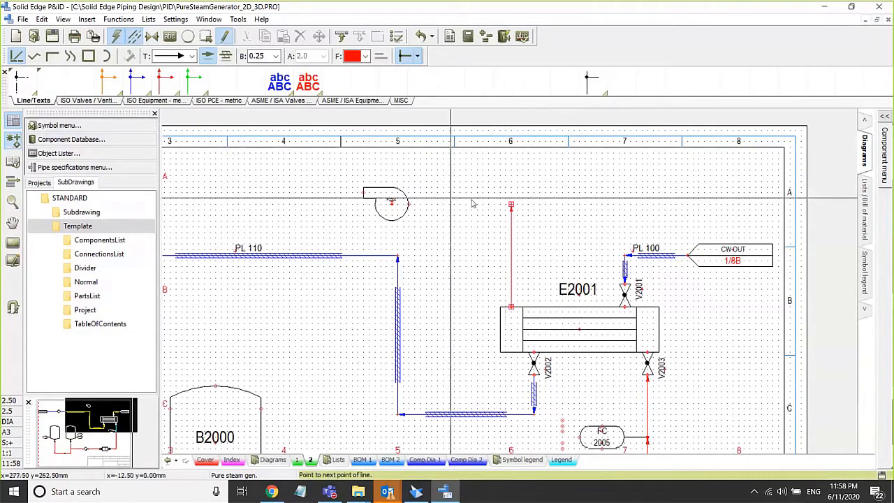
{"action": "left_click", "coordinate": [409, 205]}
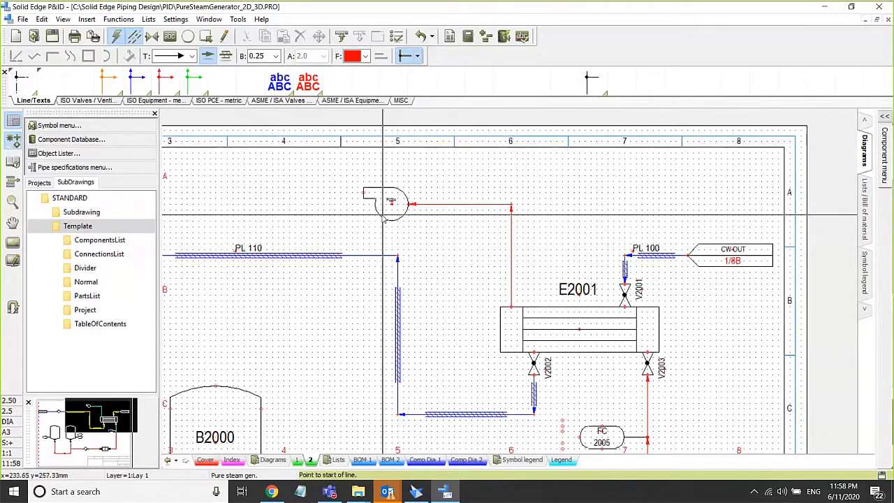
Move blower P2004 with its attached red line across the vertical blue pipe to below PL 110, and back above it.
{"action": "left_click", "coordinate": [394, 213]}
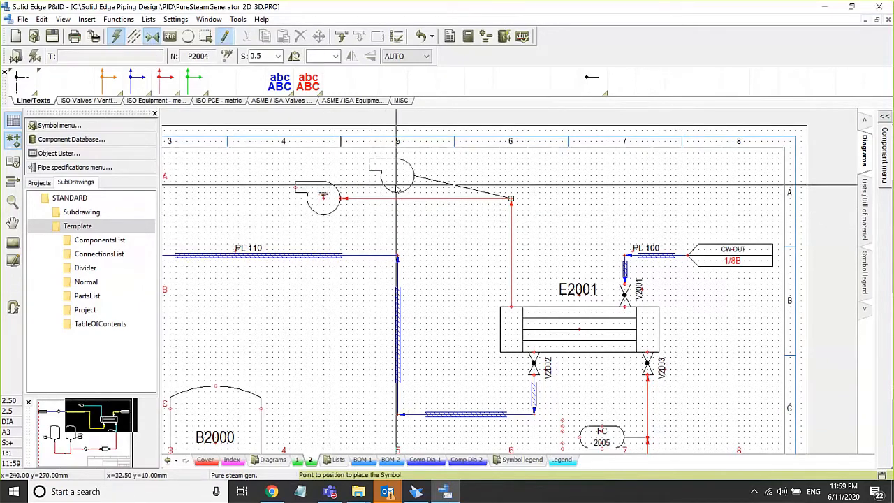
{"action": "left_click", "coordinate": [391, 194]}
{"action": "left_click", "coordinate": [342, 280]}
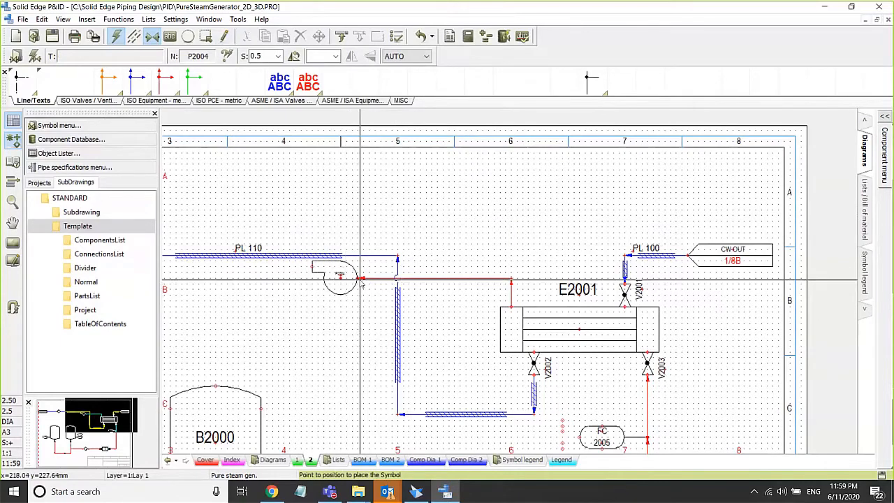
{"action": "scroll", "coordinate": [381, 280], "scroll_direction": "up", "scroll_amount": 1}
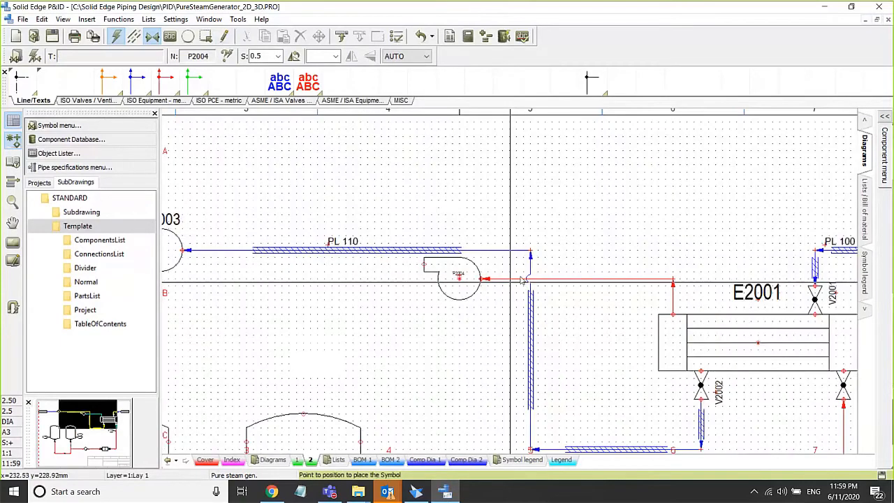
{"action": "left_click", "coordinate": [494, 168]}
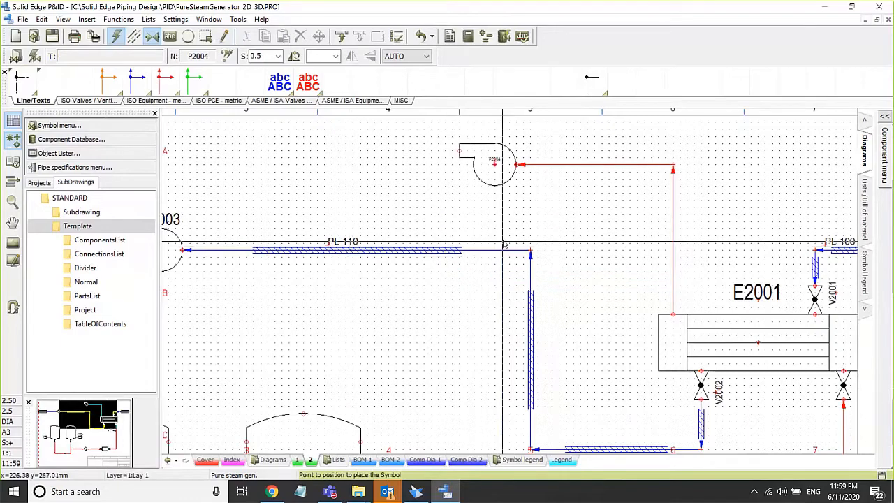
Delete blower P2004 and the red line connecting it to E2001.
{"action": "middle_click_drag", "start_coordinate": [503, 243], "coordinate": [361, 253]}
{"action": "left_click", "coordinate": [351, 187]}
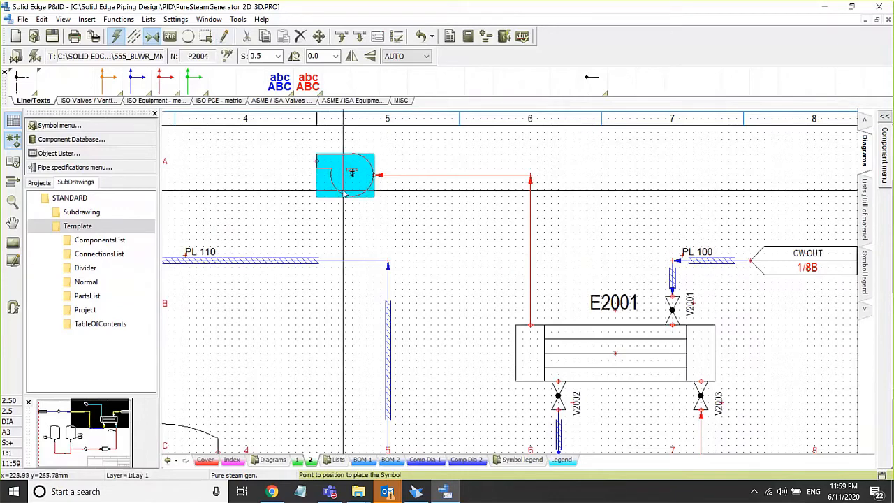
{"action": "middle_click_drag", "start_coordinate": [385, 226], "coordinate": [395, 250]}
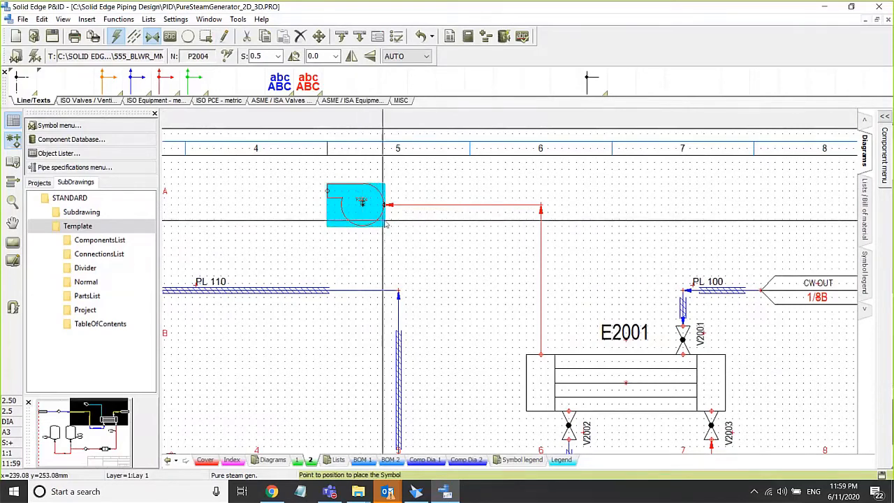
{"action": "key", "text": "Delete"}
{"action": "left_click", "coordinate": [420, 205]}
{"action": "key", "text": "Delete"}
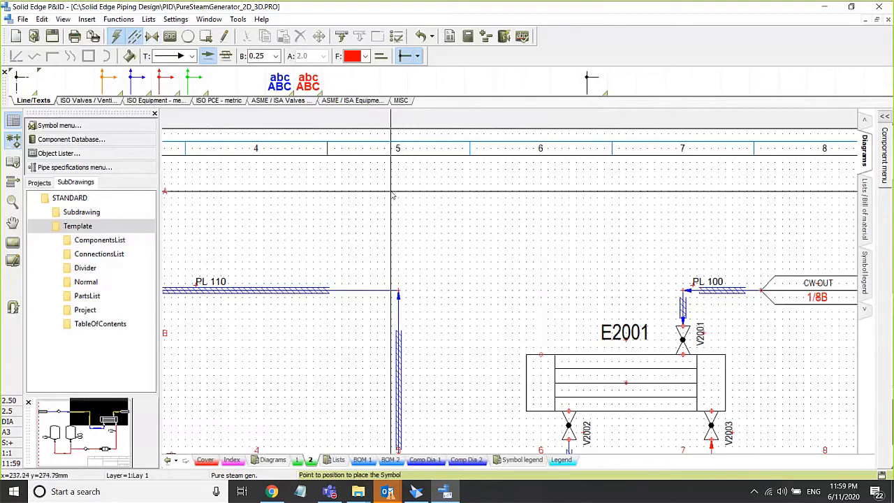
Open the component database and search for components whose type contains "pump".
{"action": "middle_click_drag", "start_coordinate": [385, 203], "coordinate": [383, 187]}
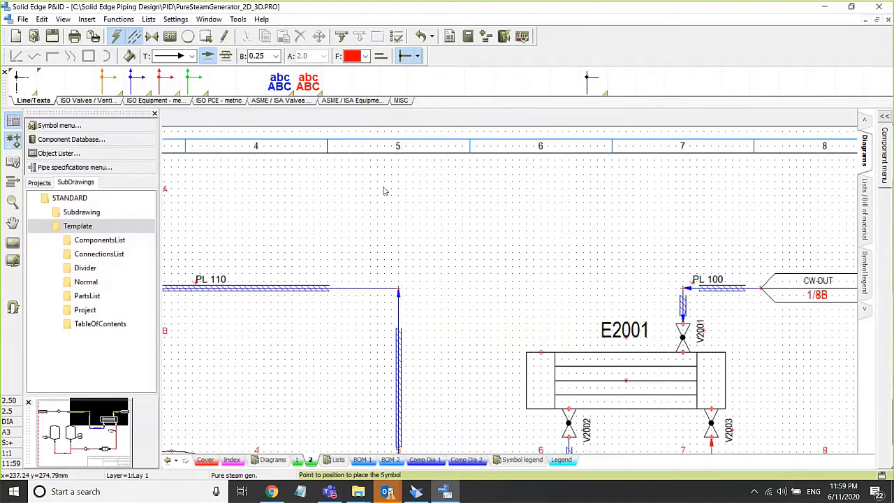
{"action": "scroll", "coordinate": [391, 182], "scroll_direction": "down", "scroll_amount": 2}
{"action": "middle_click_drag", "start_coordinate": [417, 168], "coordinate": [351, 176]}
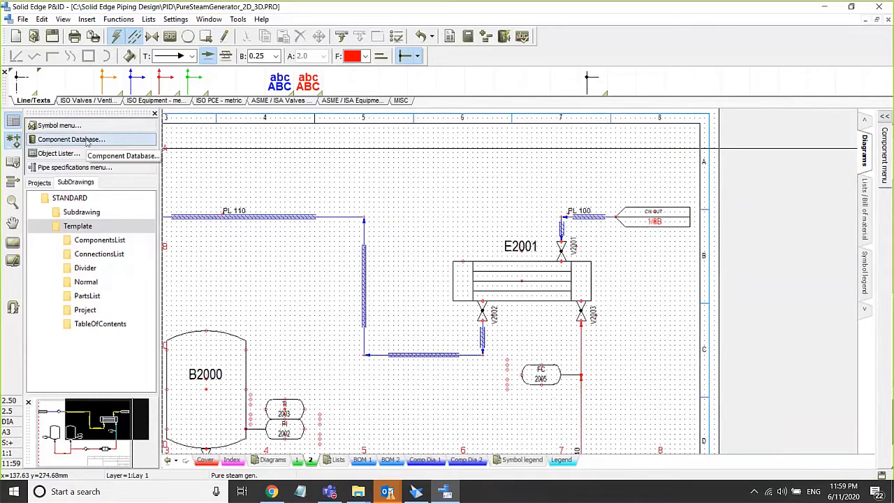
{"action": "left_click", "coordinate": [88, 142]}
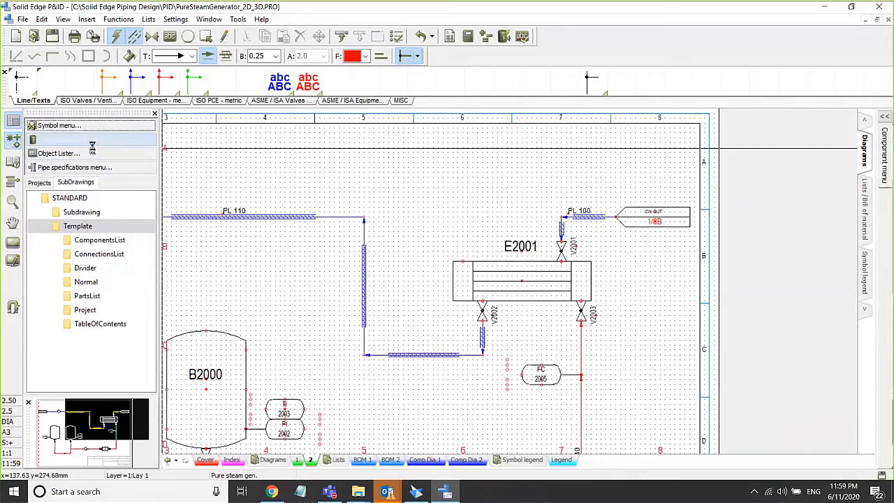
{"action": "left_click", "coordinate": [293, 407]}
{"action": "type", "text": "pump"}
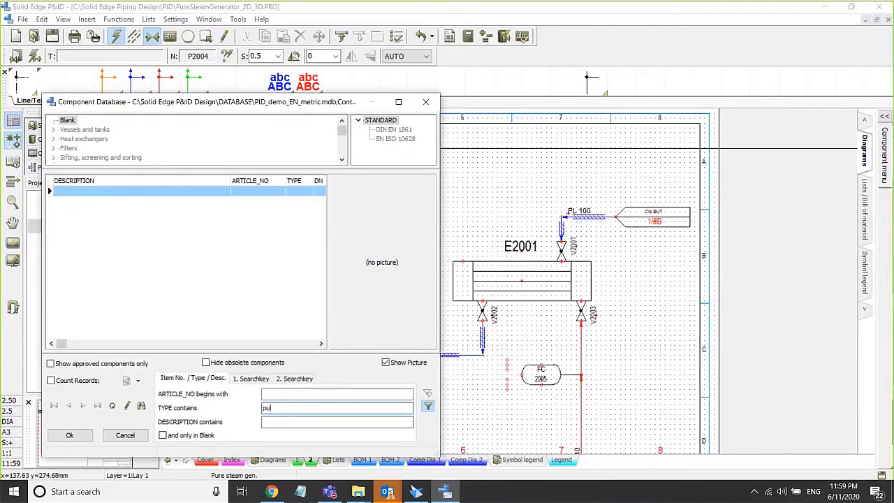
Clear the type filter, search for descriptions containing "nb", and replace that with article numbers beginning with 9653.
{"action": "key", "text": "BackSpace"}
{"action": "key", "text": "BackSpace"}
{"action": "key", "text": "BackSpace"}
{"action": "key", "text": "BackSpace"}
{"action": "key", "text": "Tab"}
{"action": "type", "text": "nb"}
{"action": "key", "text": "BackSpace"}
{"action": "key", "text": "BackSpace"}
{"action": "key", "text": "shift+Tab"}
{"action": "key", "text": "shift+Tab"}
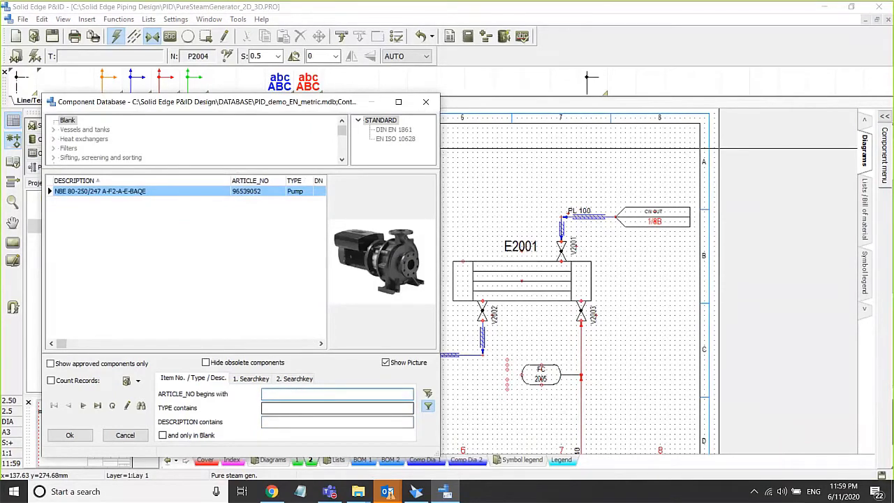
{"action": "type", "text": "9653"}
Use the first search key to search for components whose manufacturer contains "apex".
{"action": "left_click", "coordinate": [254, 379]}
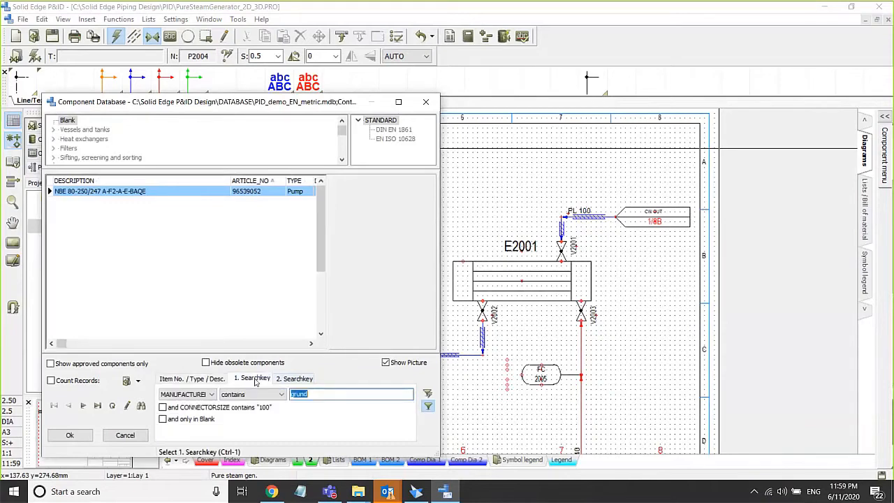
{"action": "left_click", "coordinate": [211, 394]}
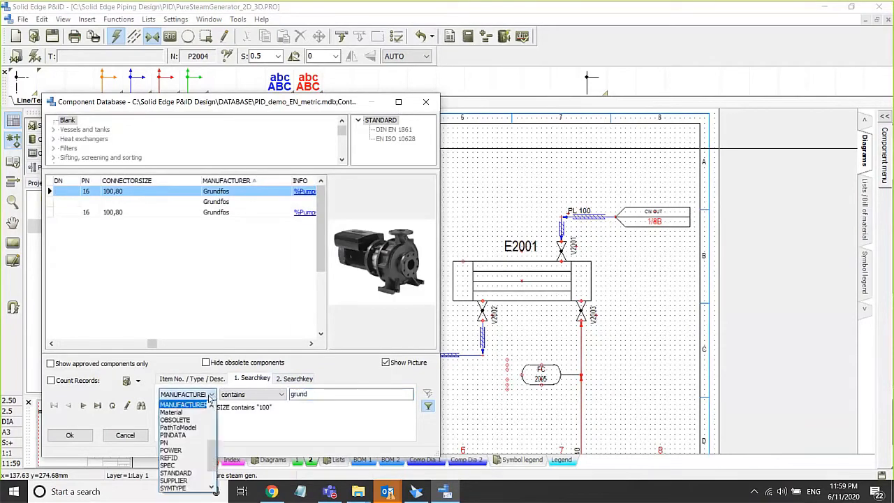
{"action": "mouse_move", "coordinate": [213, 442]}
{"action": "left_mouse_down"}
{"action": "mouse_move", "coordinate": [215, 418]}
{"action": "mouse_move", "coordinate": [213, 435]}
{"action": "left_mouse_up"}
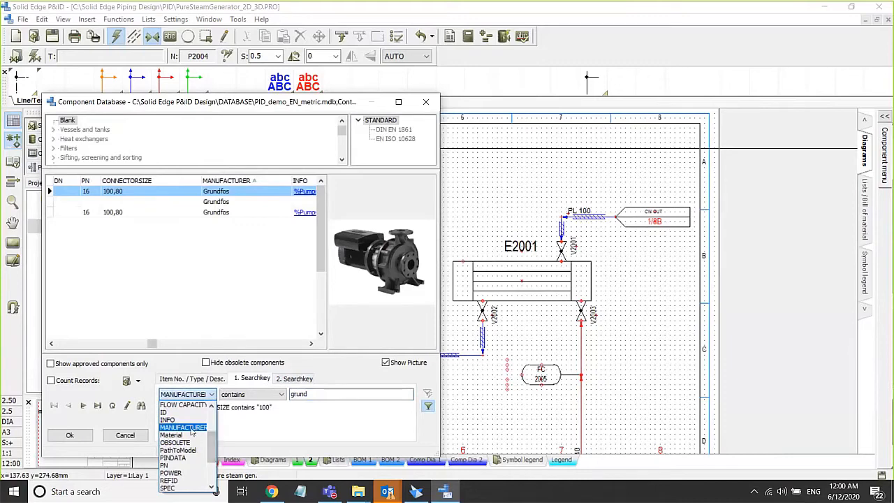
{"action": "left_click", "coordinate": [191, 428]}
{"action": "left_click", "coordinate": [317, 394]}
{"action": "key", "text": "BackSpace"}
{"action": "key", "text": "BackSpace"}
{"action": "key", "text": "BackSpace"}
{"action": "key", "text": "BackSpace"}
{"action": "key", "text": "BackSpace"}
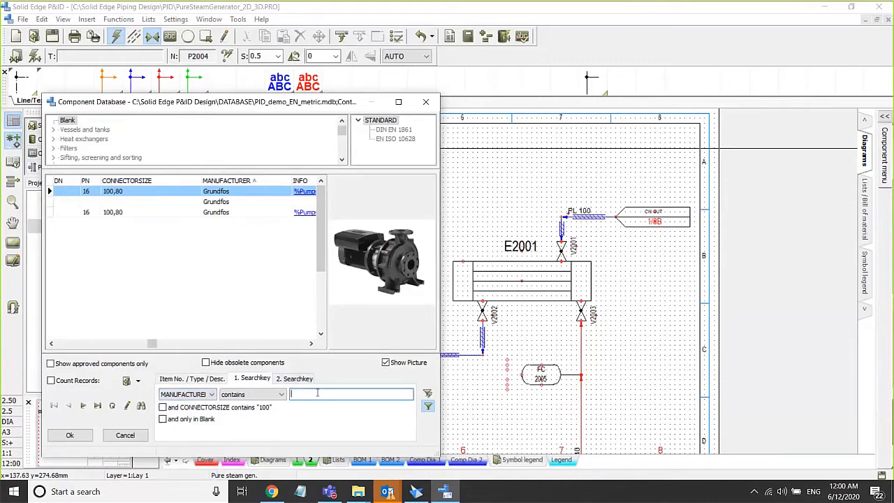
{"action": "type", "text": "ape"}
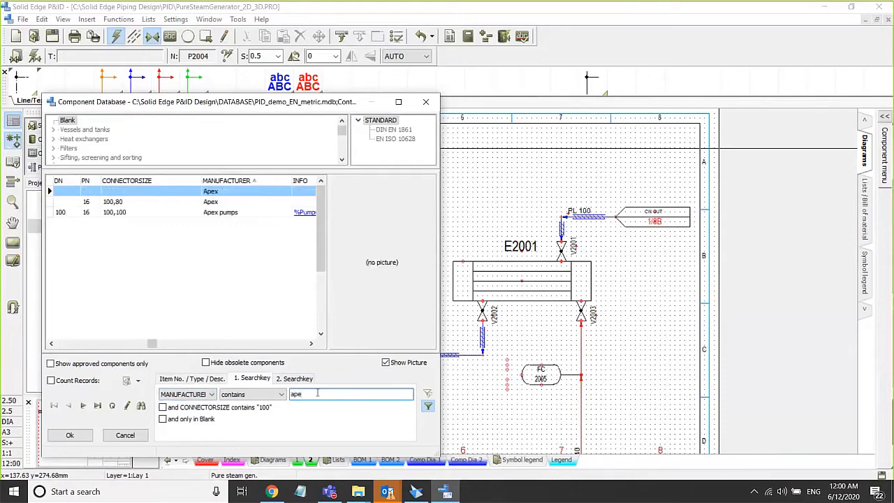
{"action": "type", "text": "x"}
Search for manufacturers containing "grund" and accept the pump NBE 80-250/247 A-F2-A-E-BAQE for placement.
{"action": "key", "text": "BackSpace"}
{"action": "key", "text": "BackSpace"}
{"action": "key", "text": "BackSpace"}
{"action": "key", "text": "BackSpace"}
{"action": "type", "text": "grun"}
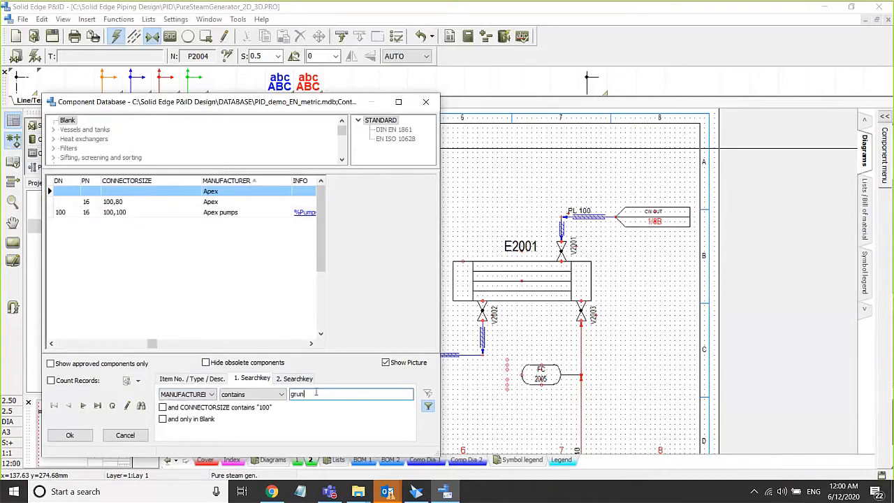
{"action": "type", "text": "d"}
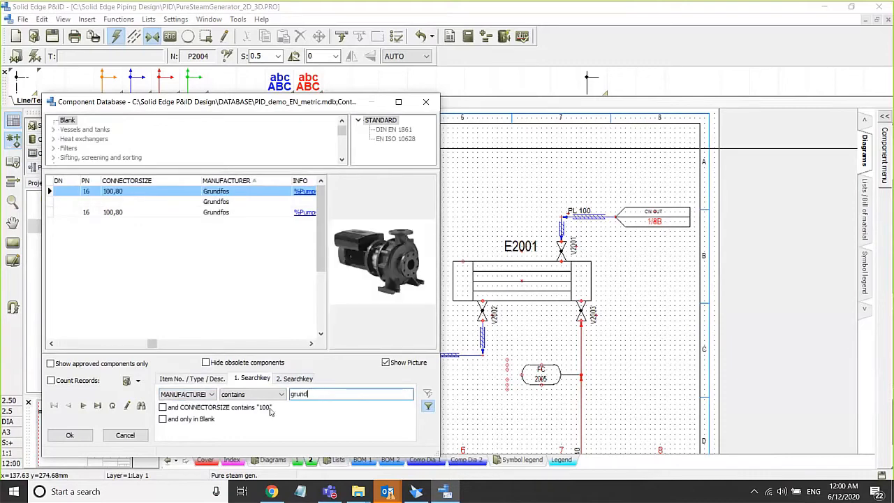
{"action": "left_click_drag", "start_coordinate": [152, 343], "coordinate": [60, 345]}
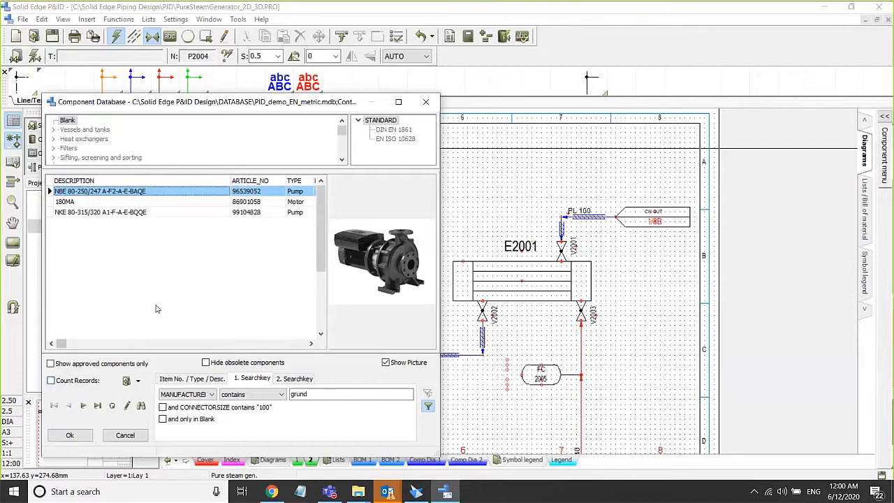
{"action": "left_click", "coordinate": [70, 436]}
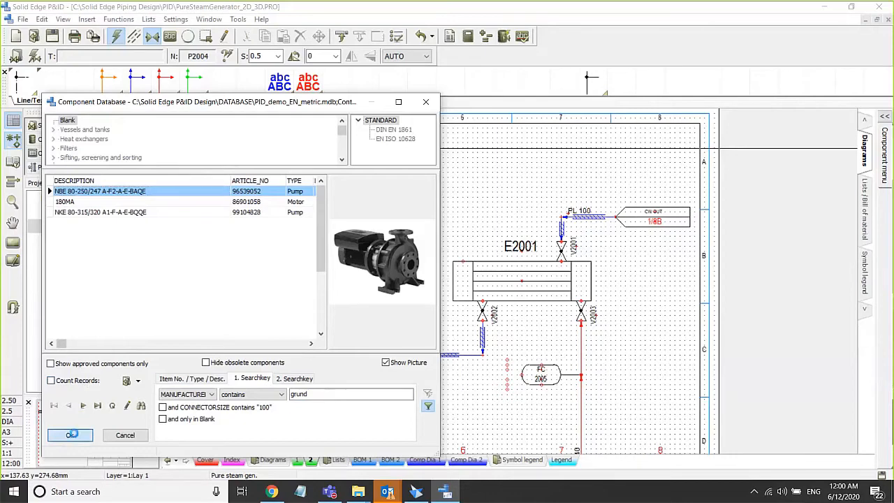
Set the pump symbol's scale to 1.00, rotate it to 180 degrees and place it above the corner of line PL 110.
{"action": "left_click", "coordinate": [278, 56]}
{"action": "left_click", "coordinate": [260, 99]}
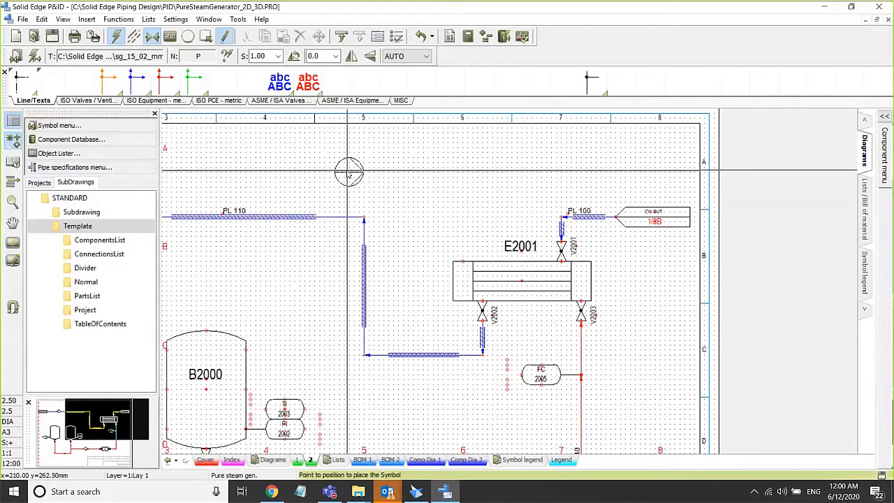
{"action": "key", "text": "space"}
{"action": "key", "text": "space"}
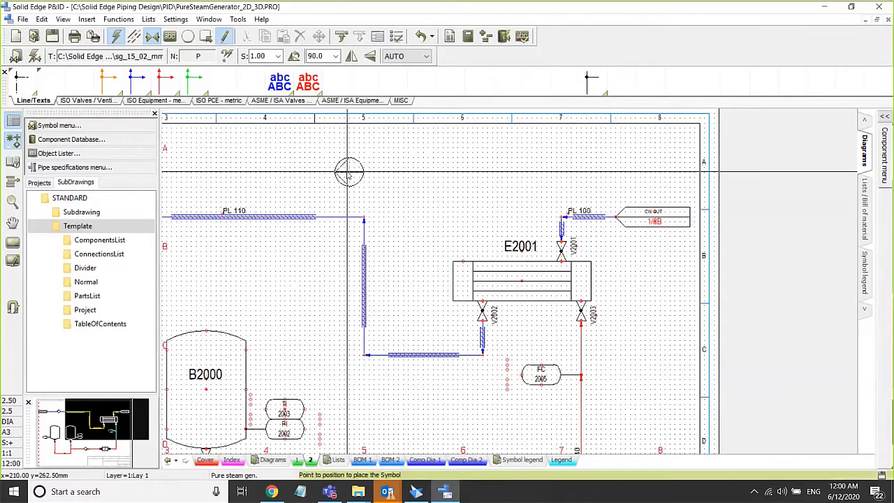
{"action": "key", "text": "space"}
{"action": "left_click", "coordinate": [365, 174]}
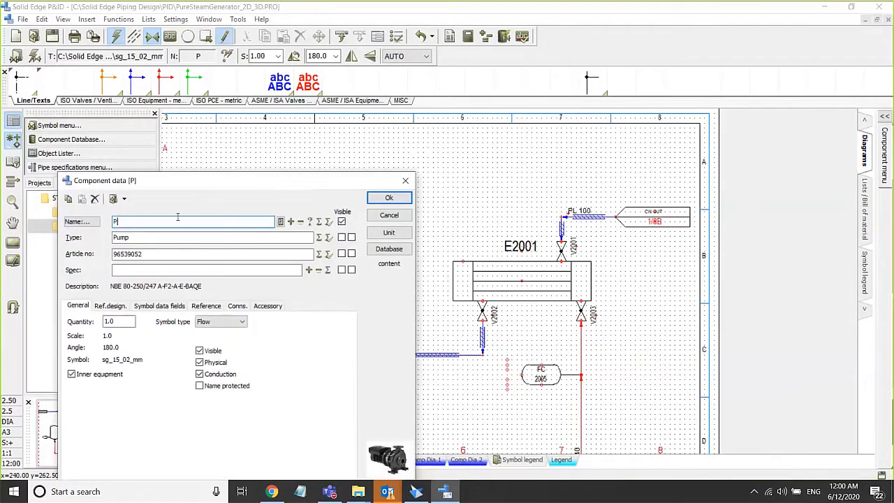
Name the pump P3000 and turn off its Inner equipment option.
{"action": "type", "text": "3000"}
{"action": "left_click_drag", "start_coordinate": [206, 180], "coordinate": [178, 167]}
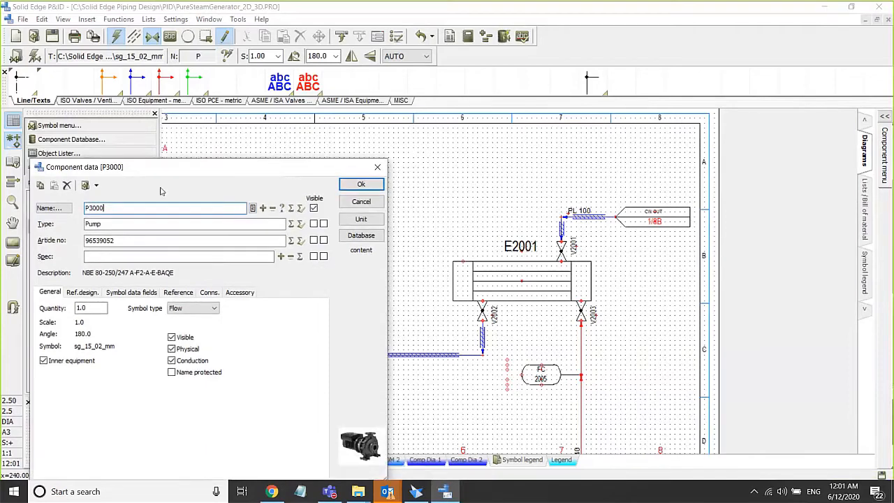
{"action": "left_click", "coordinate": [69, 365]}
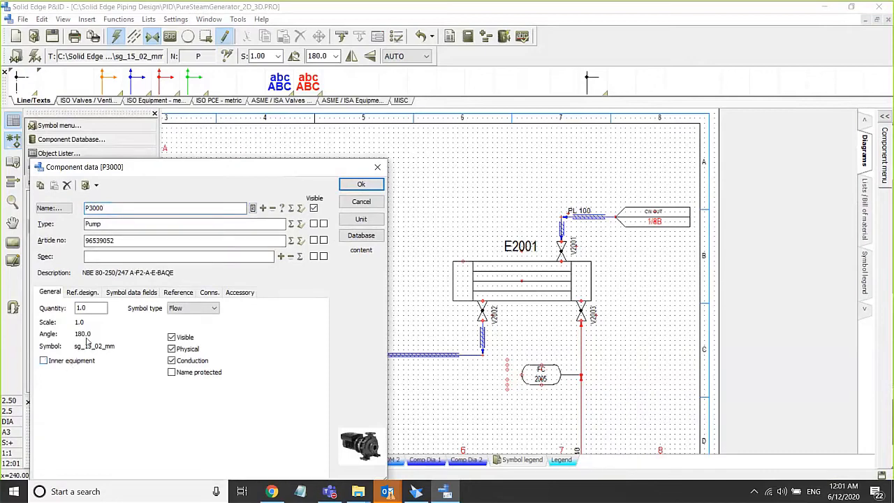
Set the pump's medium to Hot water, operating temperature to 60 °C, design temperature to 70 °C and maximum temperature to 90 °C.
{"action": "left_click", "coordinate": [132, 291]}
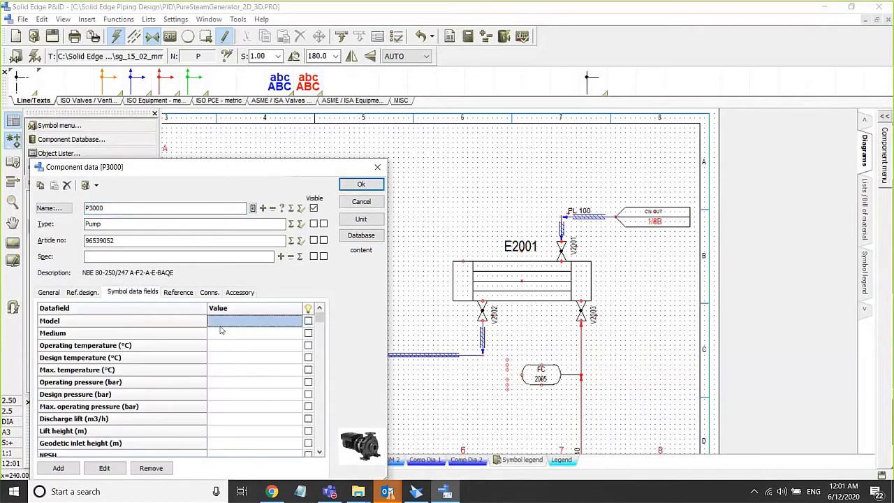
{"action": "left_click", "coordinate": [255, 333]}
{"action": "type", "text": "Hot water"}
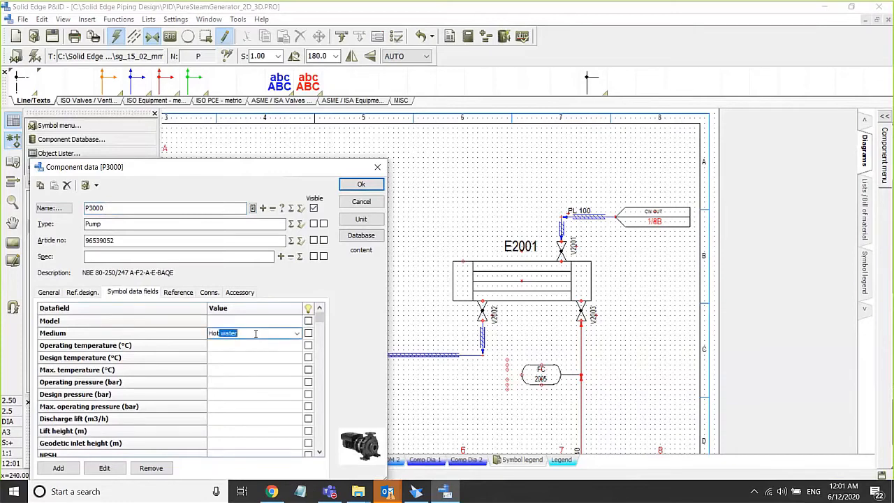
{"action": "key", "text": "Return"}
{"action": "key", "text": "Tab"}
{"action": "left_click", "coordinate": [240, 344]}
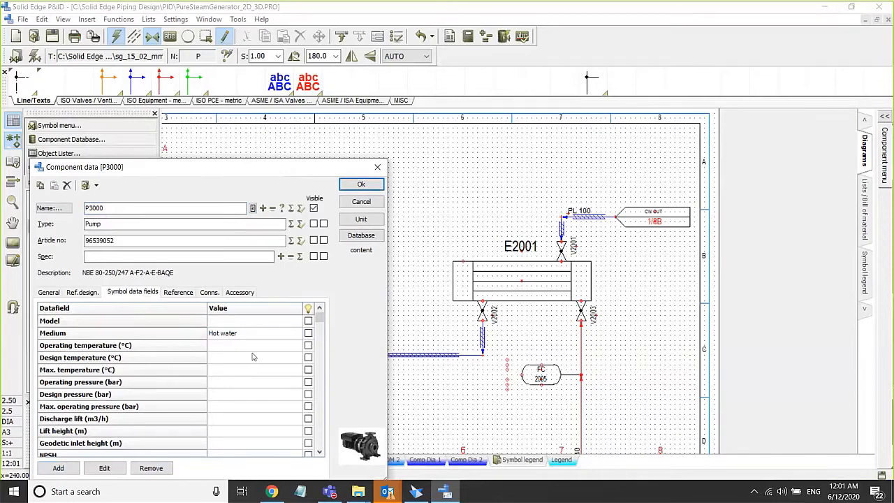
{"action": "type", "text": "60"}
{"action": "left_click", "coordinate": [225, 357]}
{"action": "type", "text": "70"}
{"action": "left_click", "coordinate": [233, 370]}
{"action": "type", "text": "90"}
Set the pump's operating pressure to 15 bar and design pressure to 18 bar, and accept the component data.
{"action": "left_click", "coordinate": [226, 379]}
{"action": "type", "text": "15"}
{"action": "left_click", "coordinate": [238, 394]}
{"action": "type", "text": "18"}
{"action": "left_click_drag", "start_coordinate": [217, 170], "coordinate": [227, 166]}
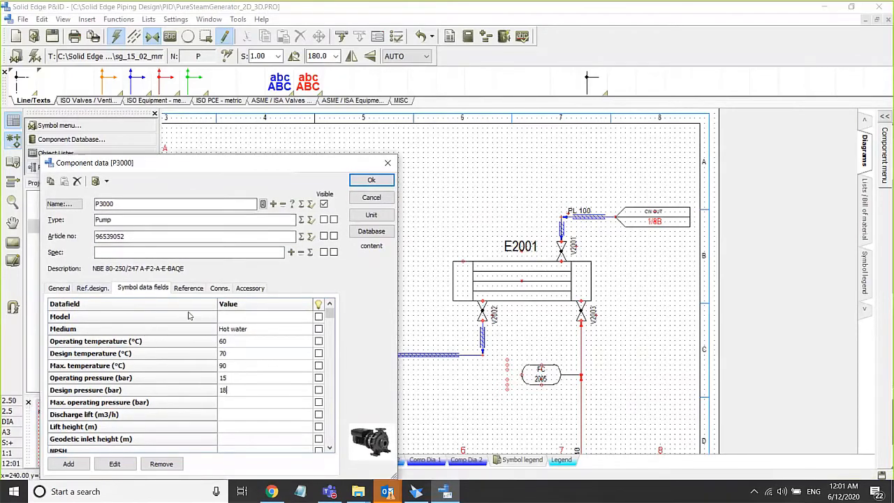
{"action": "left_click", "coordinate": [373, 182]}
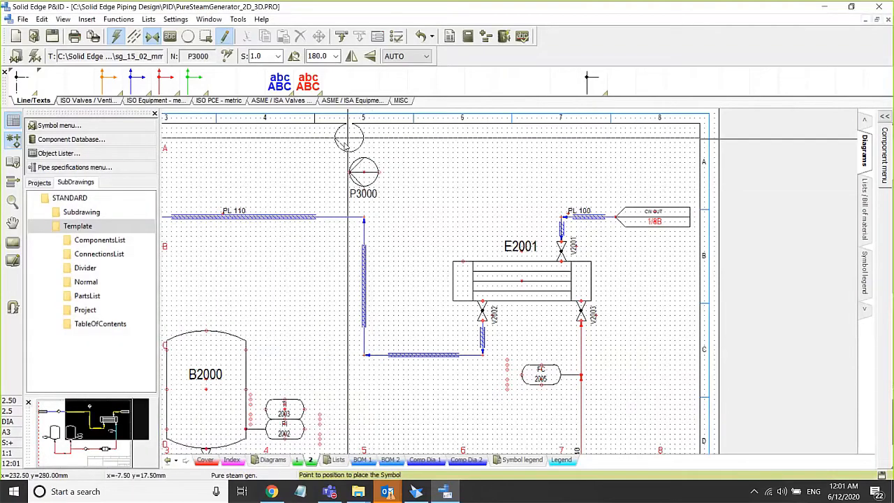
Draw a red line with one corner from the upper connection point of heat exchanger E2001 to the inlet of pump P3000.
{"action": "scroll", "coordinate": [356, 142], "scroll_direction": "up", "scroll_amount": 2}
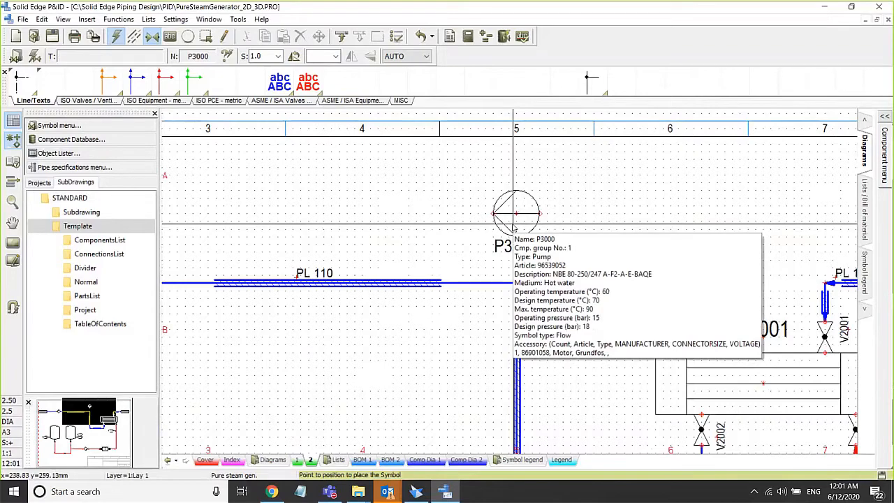
{"action": "scroll", "coordinate": [514, 230], "scroll_direction": "down", "scroll_amount": 1}
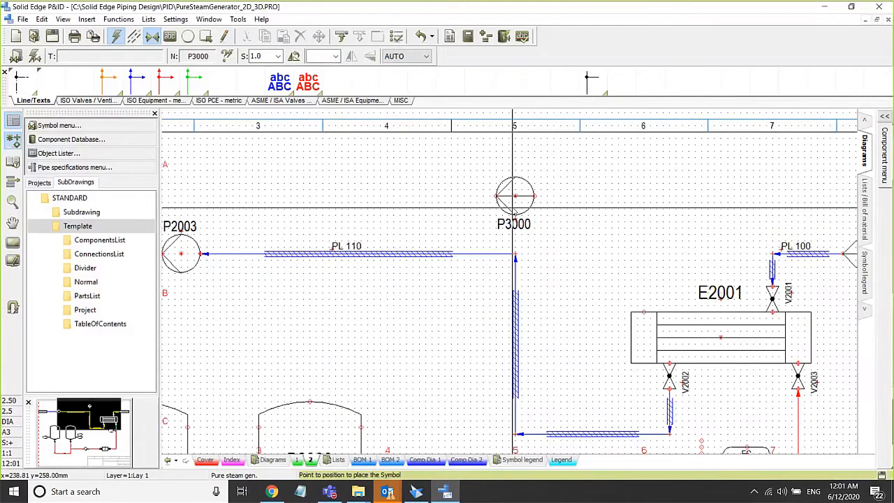
{"action": "middle_click_drag", "start_coordinate": [565, 251], "coordinate": [433, 230]}
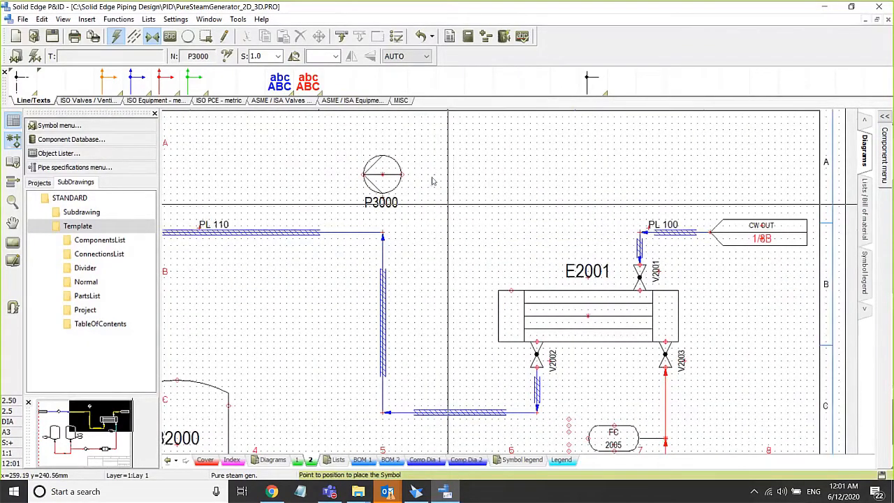
{"action": "left_click", "coordinate": [165, 82]}
{"action": "left_click", "coordinate": [510, 289]}
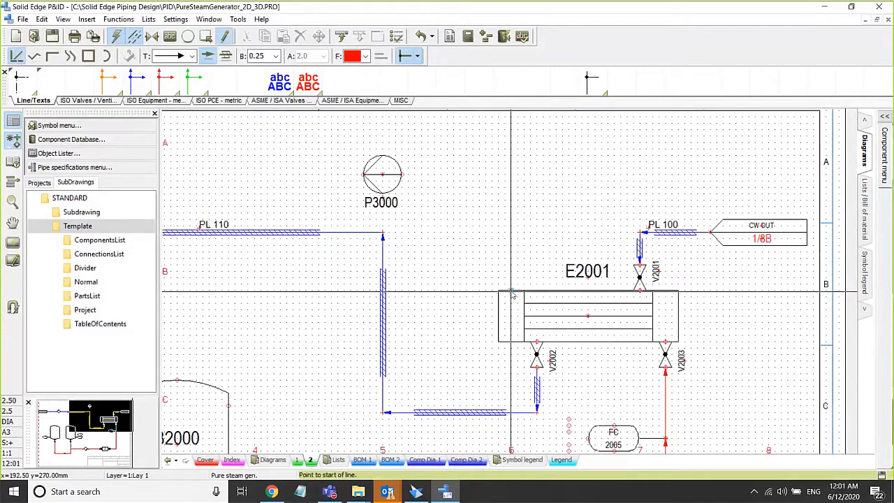
{"action": "left_click", "coordinate": [510, 174]}
{"action": "left_click", "coordinate": [510, 290]}
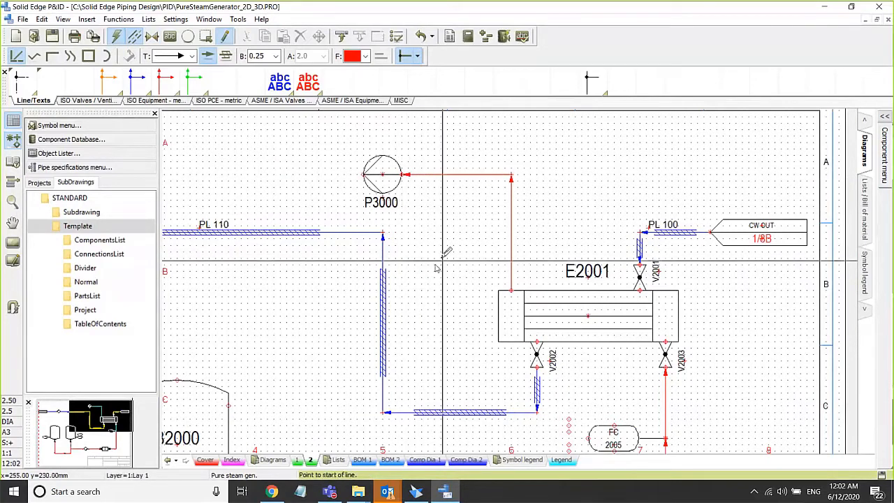
{"action": "key", "text": "Escape"}
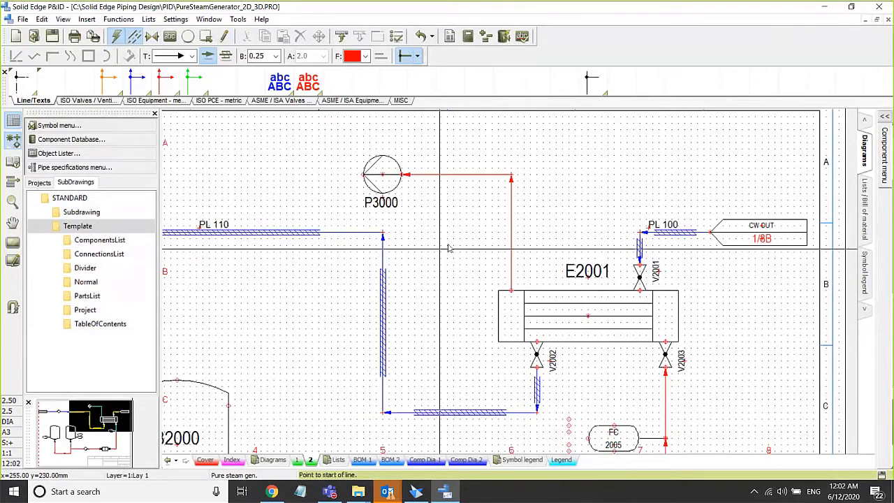
Open the article data of the red line between E2001 and P3000, check the predefined line names and set the line number to PL300.
{"action": "double_click", "coordinate": [481, 177]}
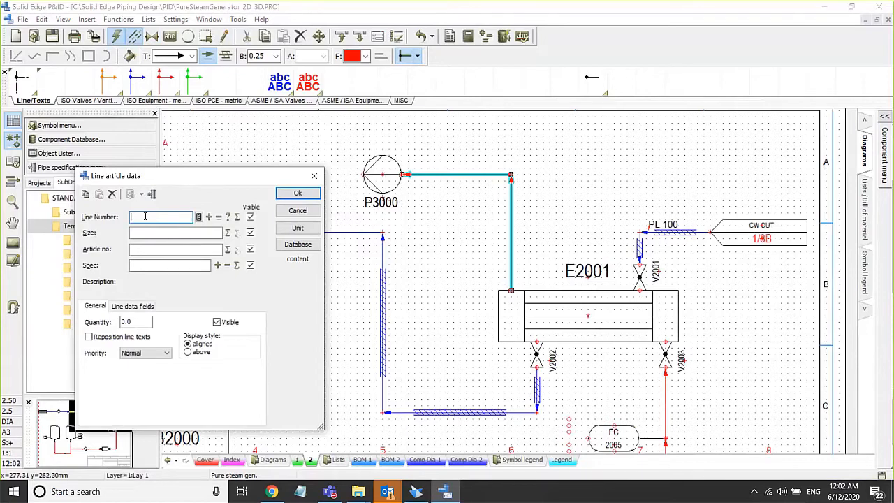
{"action": "type", "text": "P"}
{"action": "key", "text": "BackSpace"}
{"action": "left_click", "coordinate": [199, 217]}
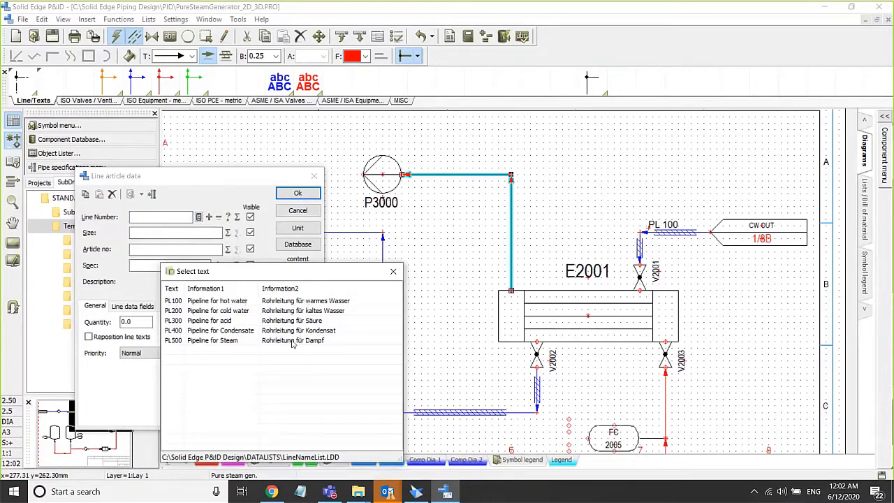
{"action": "left_click", "coordinate": [394, 273]}
{"action": "type", "text": "PL 300"}
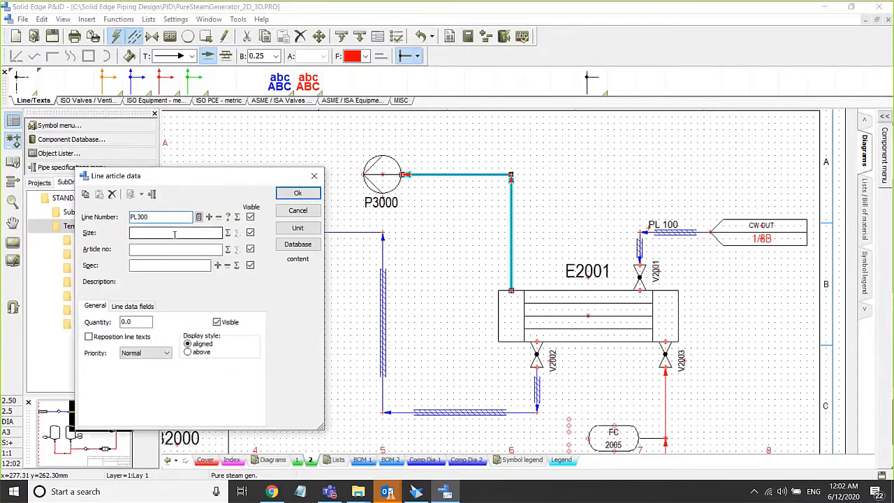
Assign pipe specification Spec10CA with diameter DN 100 to line PL300 and set its medium to Hot Water.
{"action": "left_click", "coordinate": [152, 194]}
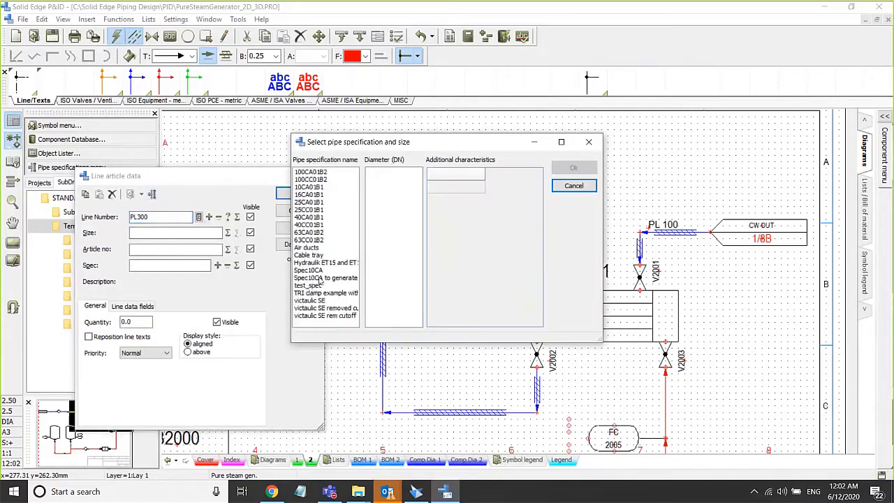
{"action": "left_click", "coordinate": [318, 269]}
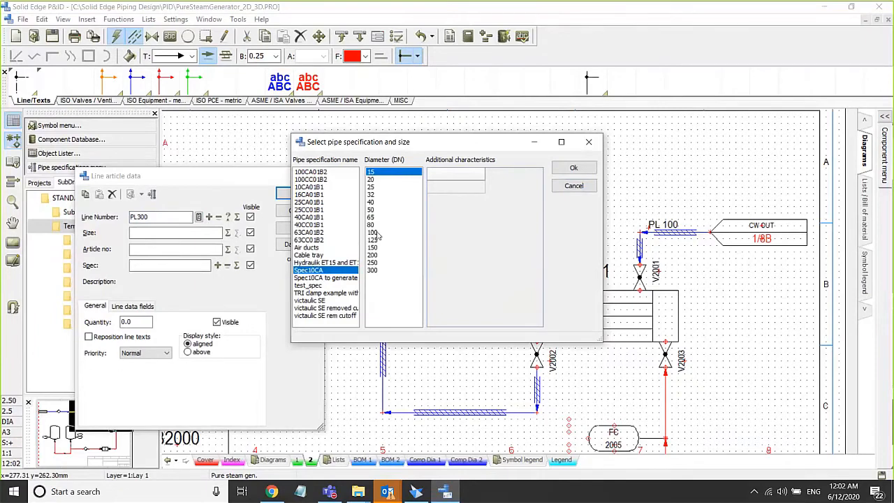
{"action": "left_click", "coordinate": [376, 233]}
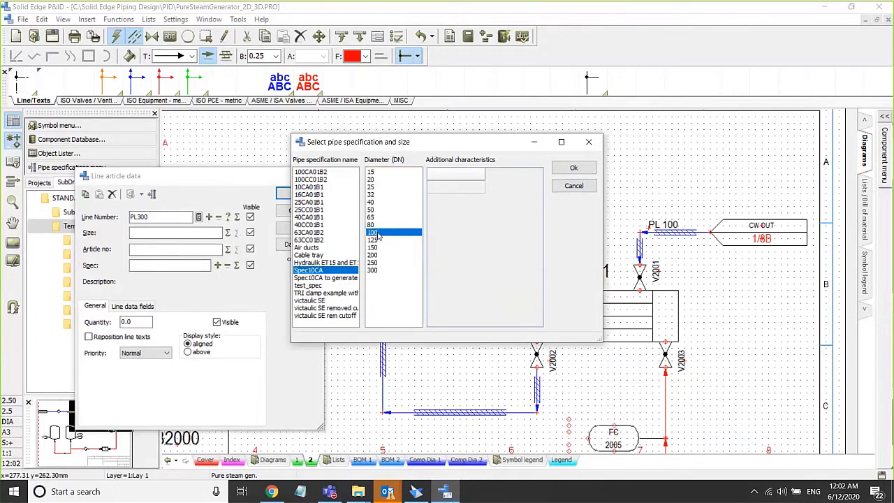
{"action": "left_click", "coordinate": [573, 168]}
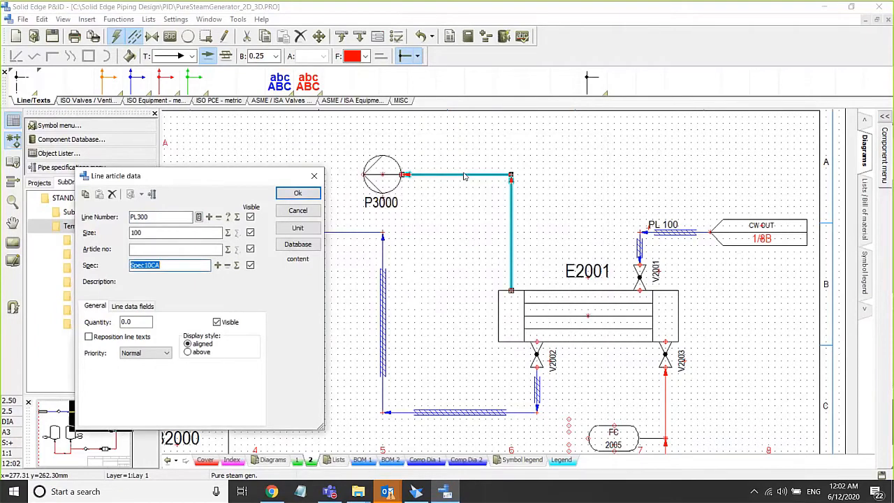
{"action": "left_click", "coordinate": [132, 307]}
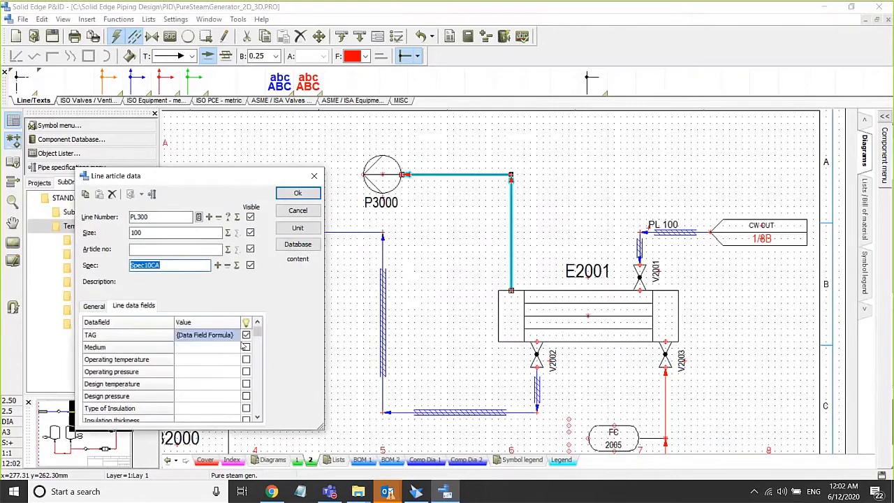
{"action": "left_click", "coordinate": [206, 349]}
{"action": "type", "text": "Hot Water"}
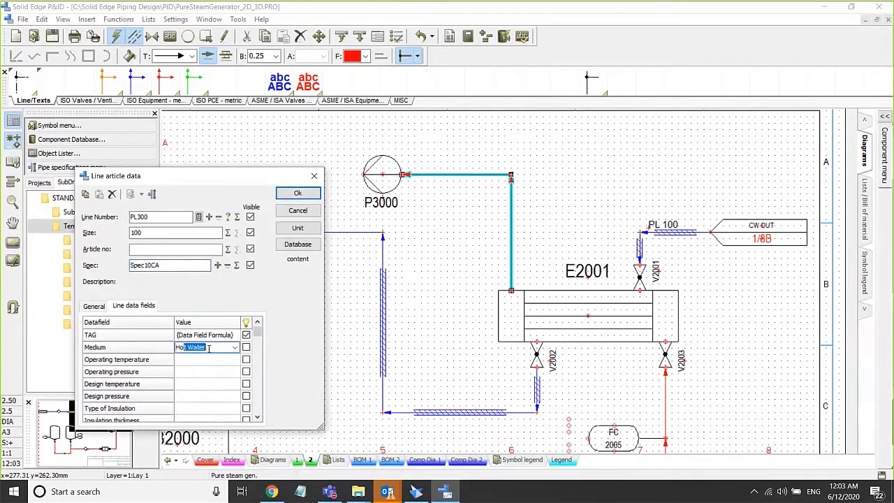
Turn off the visibility of the line number, size, article number and spec, and accept the article data of line PL300.
{"action": "left_click", "coordinate": [250, 265]}
{"action": "left_click", "coordinate": [250, 249]}
{"action": "left_click", "coordinate": [250, 233]}
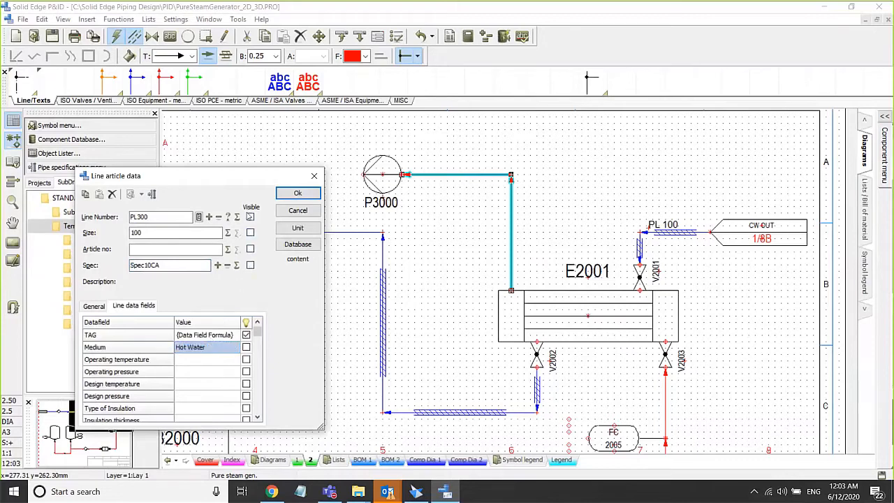
{"action": "left_click", "coordinate": [250, 217]}
{"action": "left_click", "coordinate": [292, 195]}
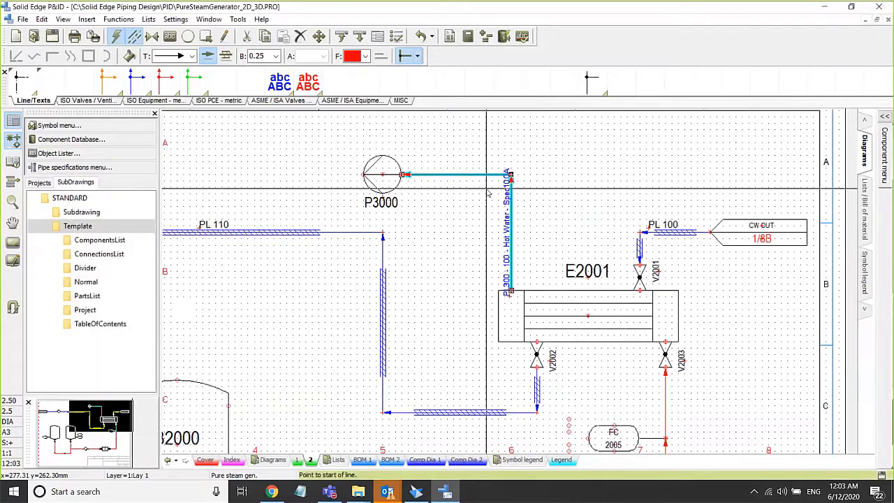
Anchor the line text of PL300 to the horizontal segment beside pump P3000.
{"action": "right_click", "coordinate": [453, 176]}
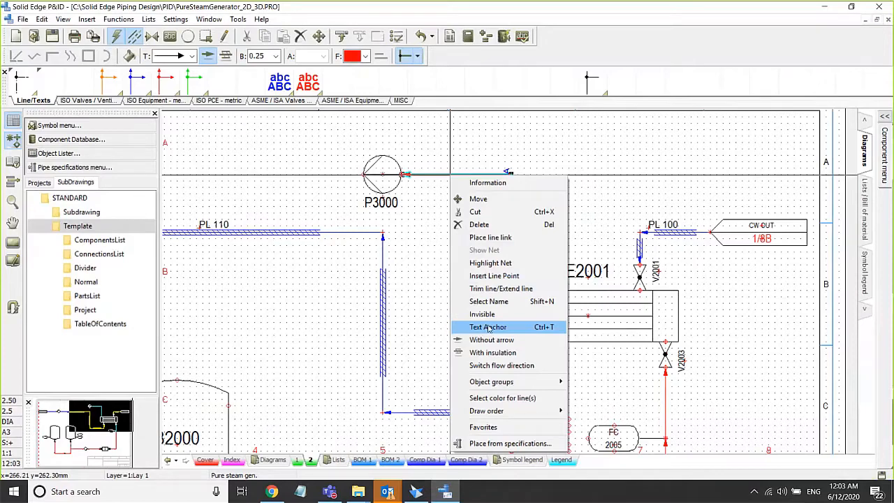
{"action": "left_click", "coordinate": [488, 327]}
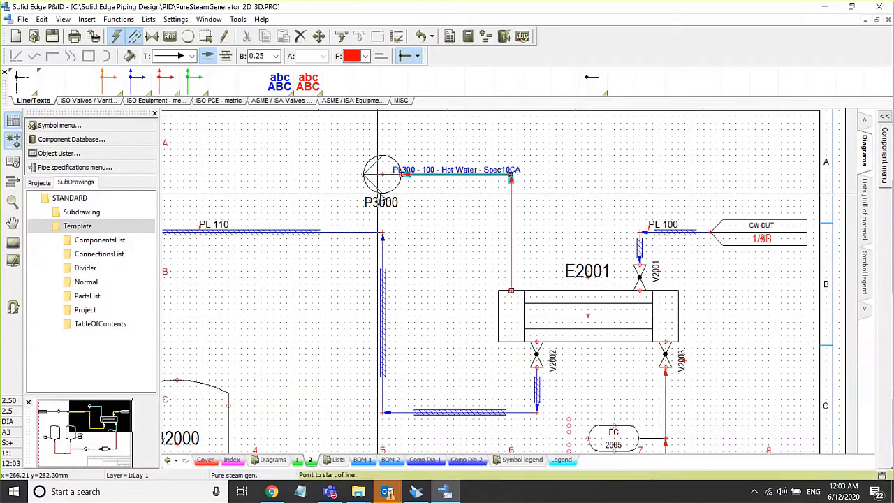
{"action": "middle_click_drag", "start_coordinate": [474, 240], "coordinate": [423, 262]}
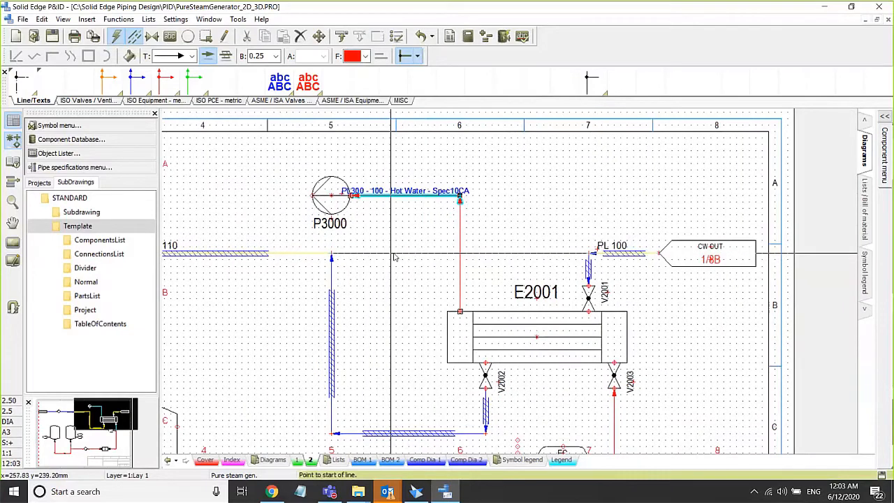
Place a component from specifications on the vertical segment above E2001, choosing Globe valve STOBU 12006 DN100, PN16, control cone.
{"action": "mouse_move", "coordinate": [461, 297]}
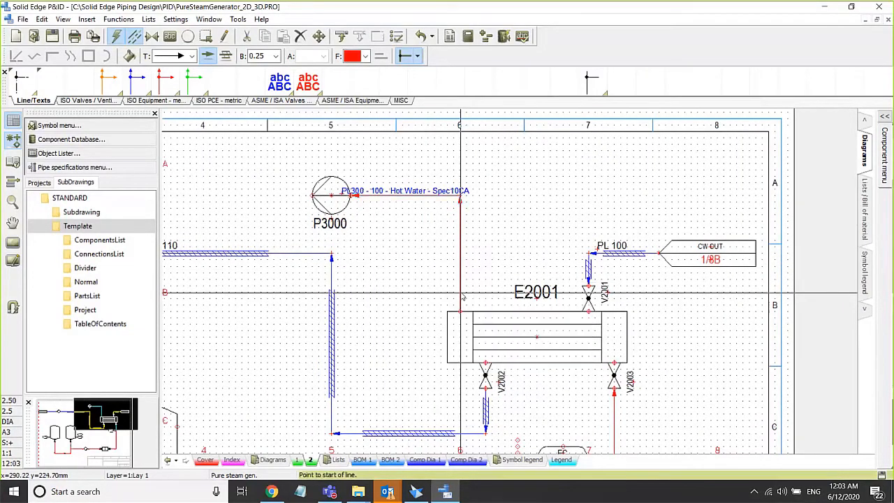
{"action": "right_click", "coordinate": [461, 297]}
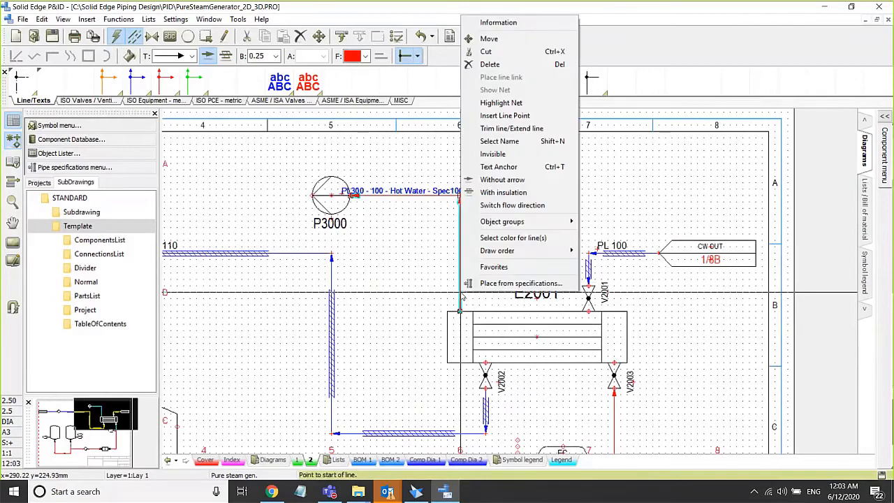
{"action": "left_click", "coordinate": [499, 284]}
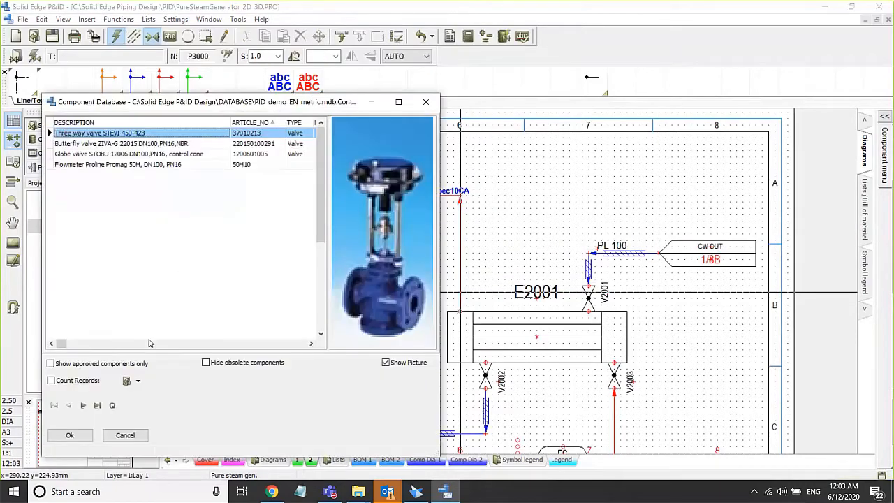
{"action": "left_click", "coordinate": [154, 343]}
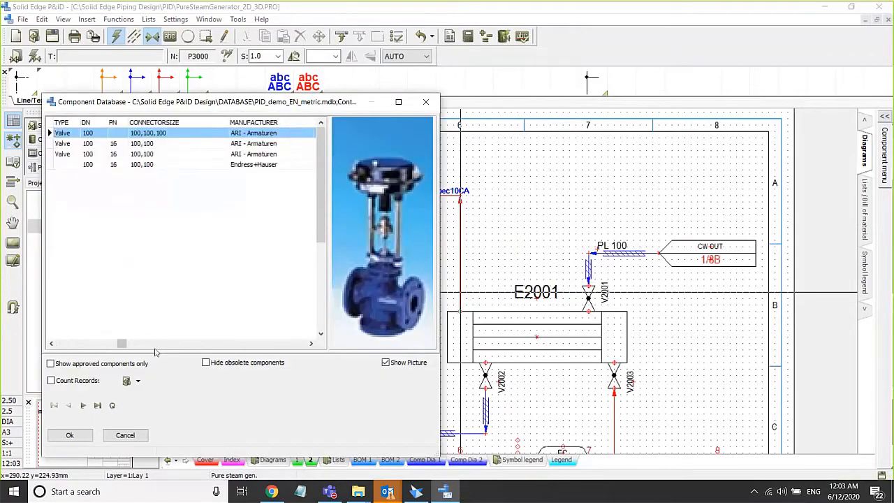
{"action": "left_click", "coordinate": [158, 343]}
{"action": "left_click", "coordinate": [138, 343]}
{"action": "left_click", "coordinate": [139, 344]}
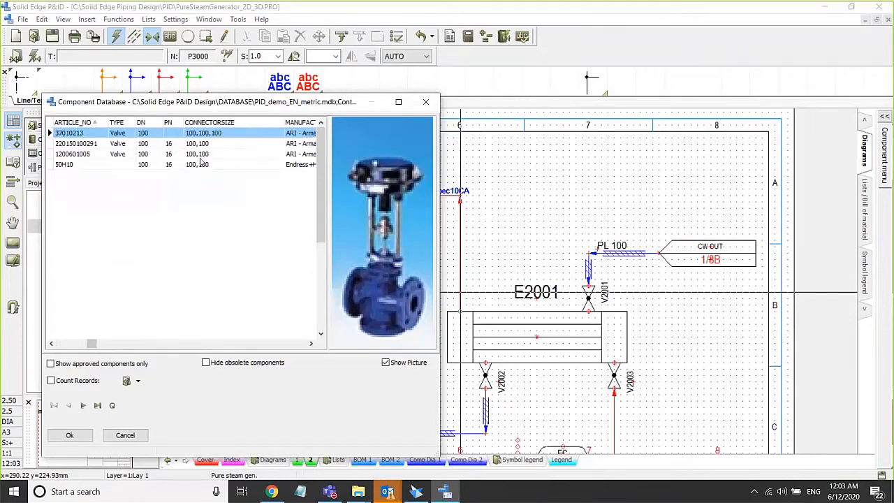
{"action": "left_click", "coordinate": [68, 343]}
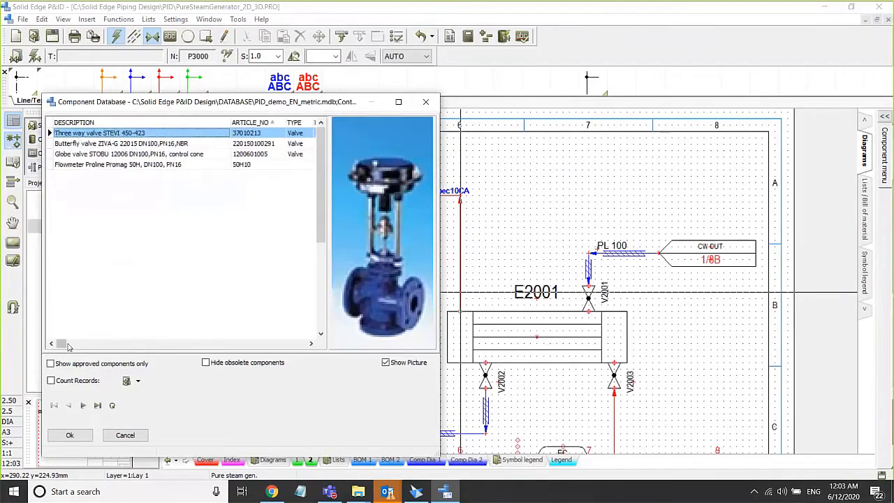
{"action": "left_click", "coordinate": [103, 155]}
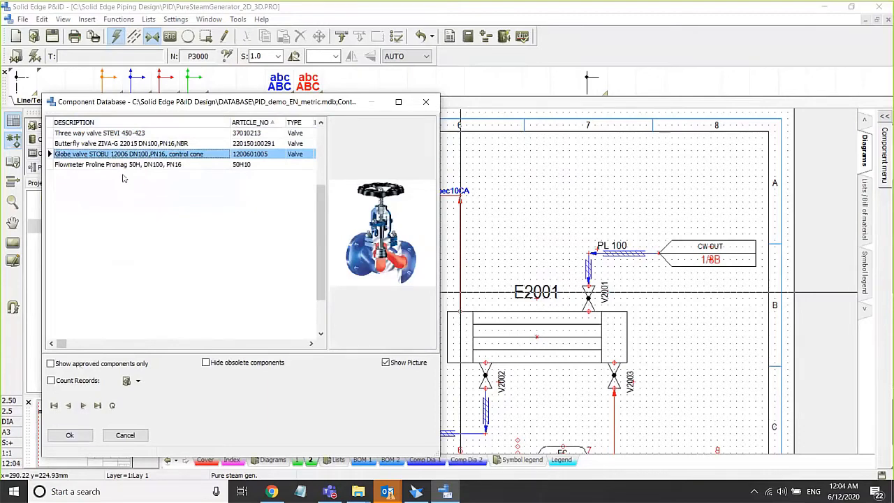
{"action": "left_click", "coordinate": [70, 435]}
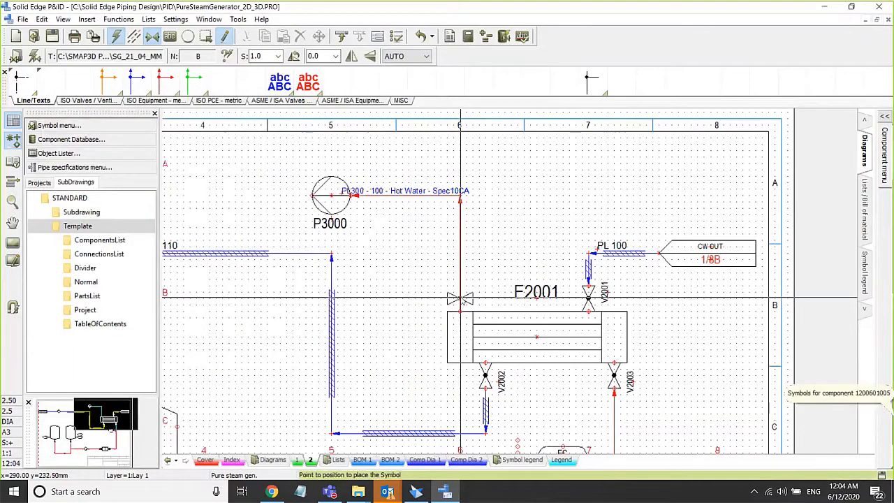
Insert the globe valve in the vertical line just above E2001 and name it GV300.
{"action": "left_click", "coordinate": [459, 299]}
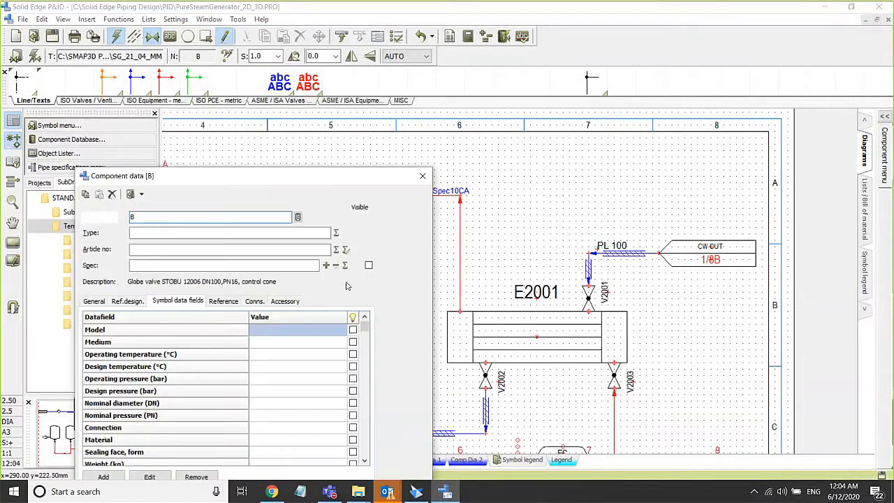
{"action": "type", "text": "GV300"}
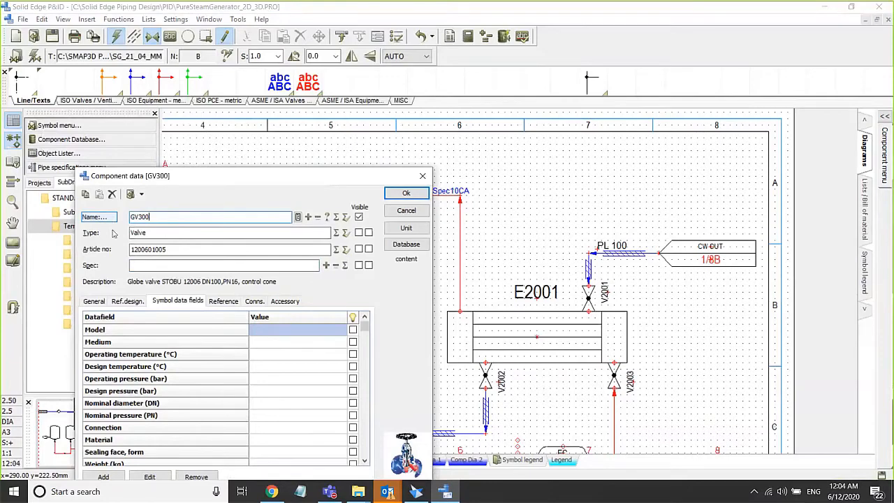
{"action": "left_click", "coordinate": [400, 194]}
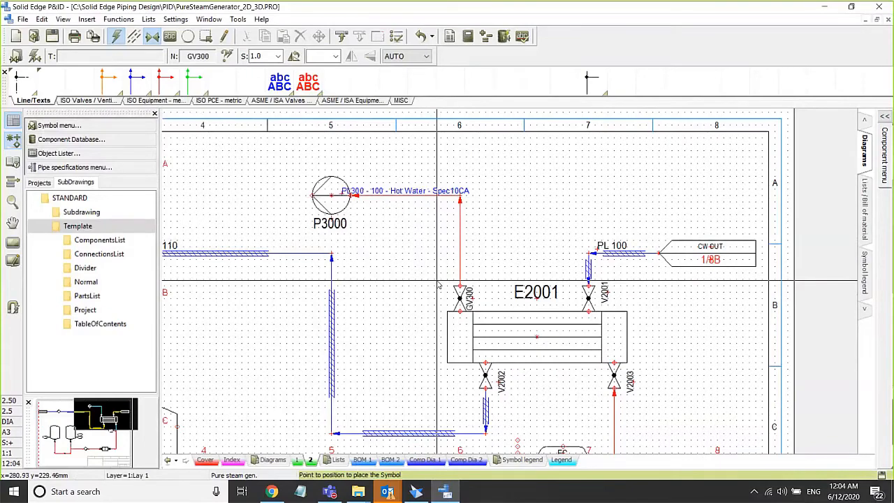
Draw a red line with one corner from the outlet of pump P3000 to the upper connection point of vessel B2000.
{"action": "scroll", "coordinate": [439, 284], "scroll_direction": "up", "scroll_amount": 1}
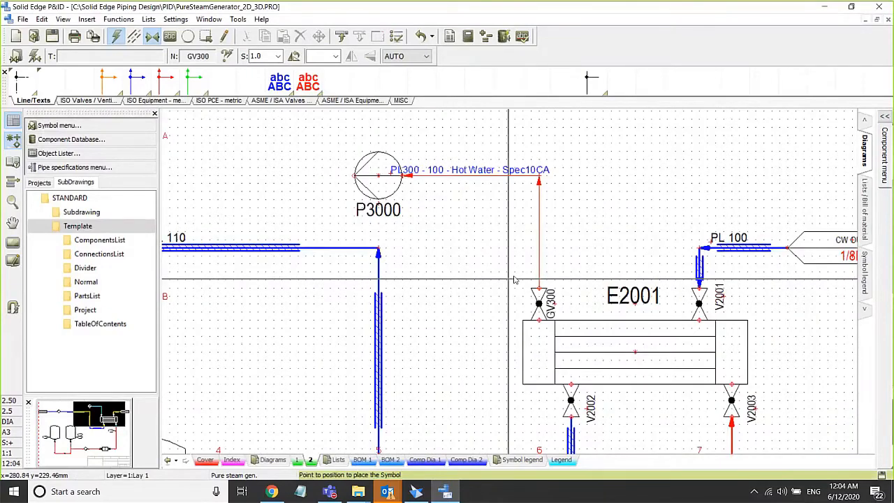
{"action": "scroll", "coordinate": [513, 279], "scroll_direction": "down", "scroll_amount": 1}
{"action": "scroll", "coordinate": [470, 242], "scroll_direction": "down", "scroll_amount": 1}
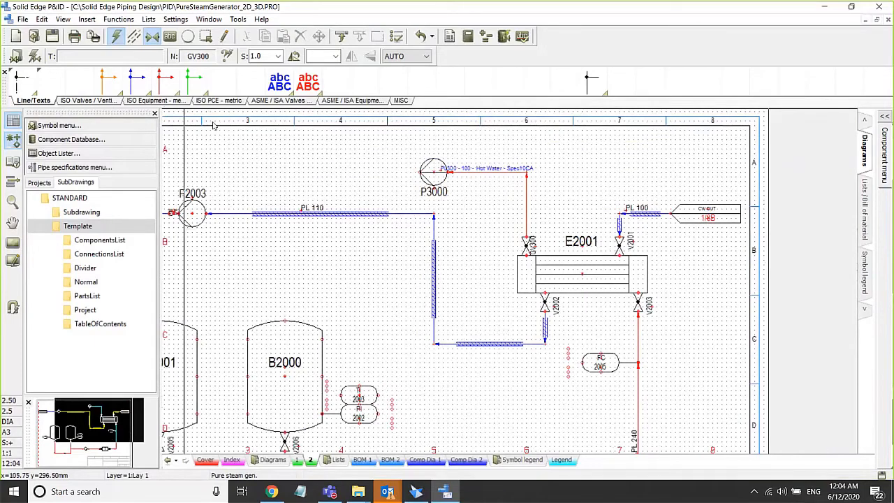
{"action": "left_click", "coordinate": [419, 172]}
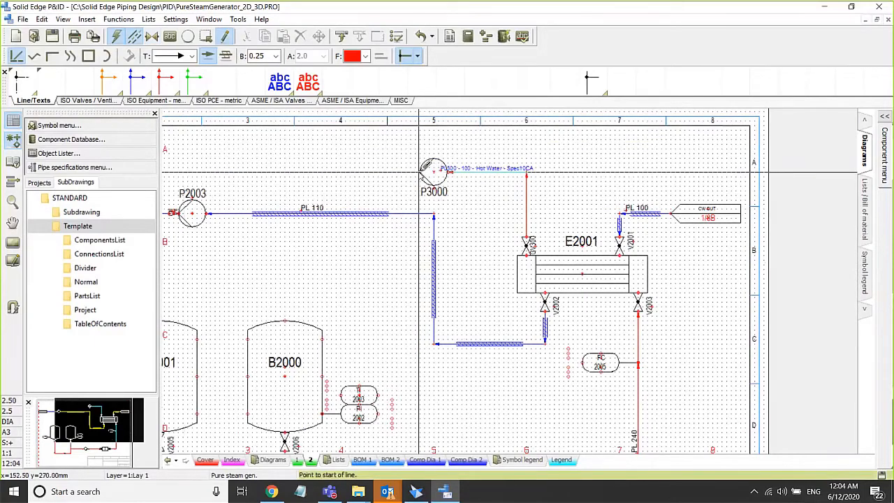
{"action": "left_click", "coordinate": [286, 172]}
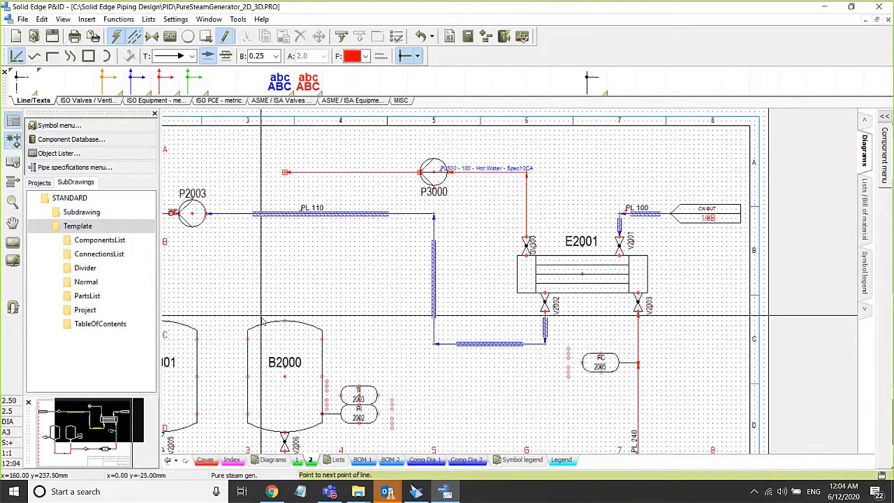
{"action": "left_click", "coordinate": [286, 320]}
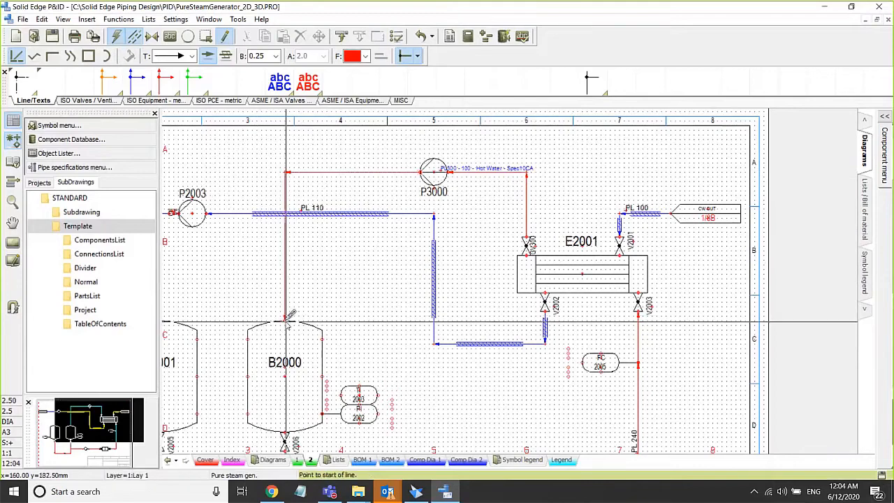
{"action": "key", "text": "Escape"}
Paste the PL300 line data into the article data of the line between P3000 and B2000, and increment the line number to PL301.
{"action": "left_click", "coordinate": [285, 247]}
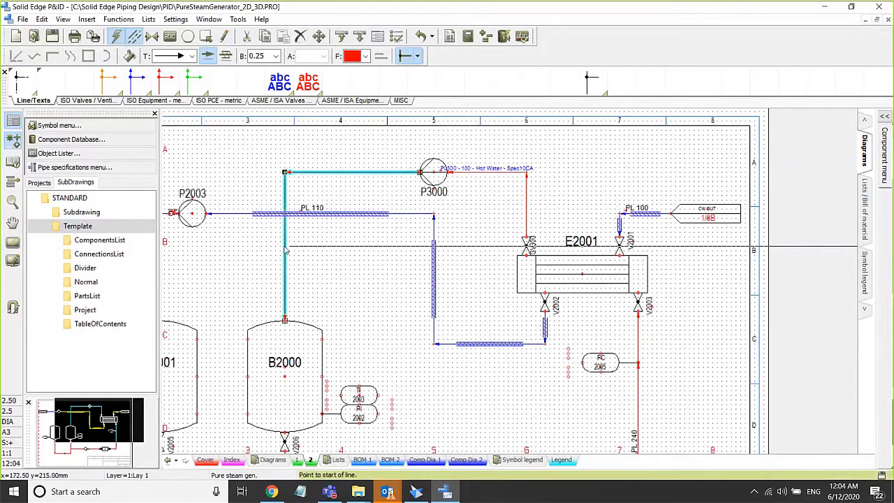
{"action": "double_click", "coordinate": [286, 226]}
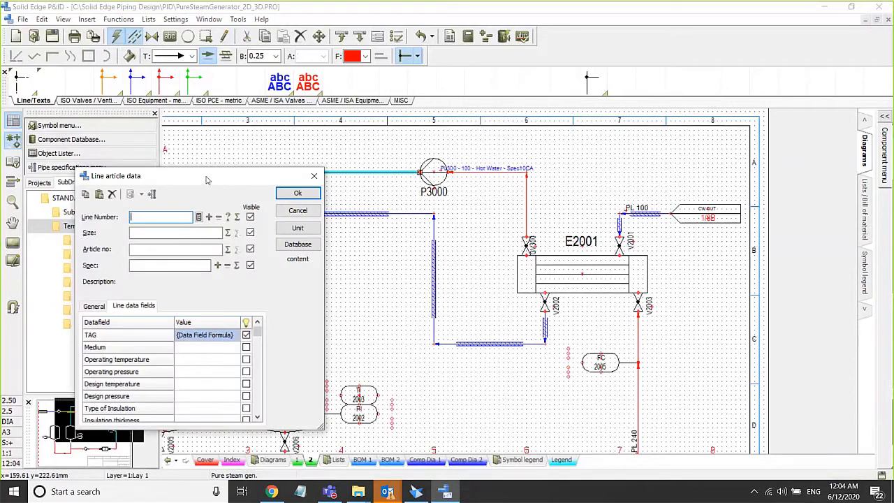
{"action": "left_click_drag", "start_coordinate": [234, 188], "coordinate": [265, 195]}
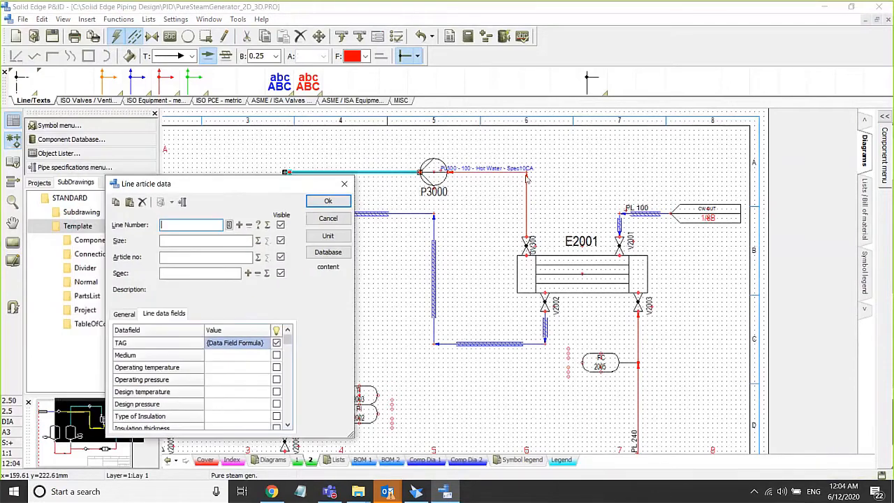
{"action": "left_click", "coordinate": [130, 203]}
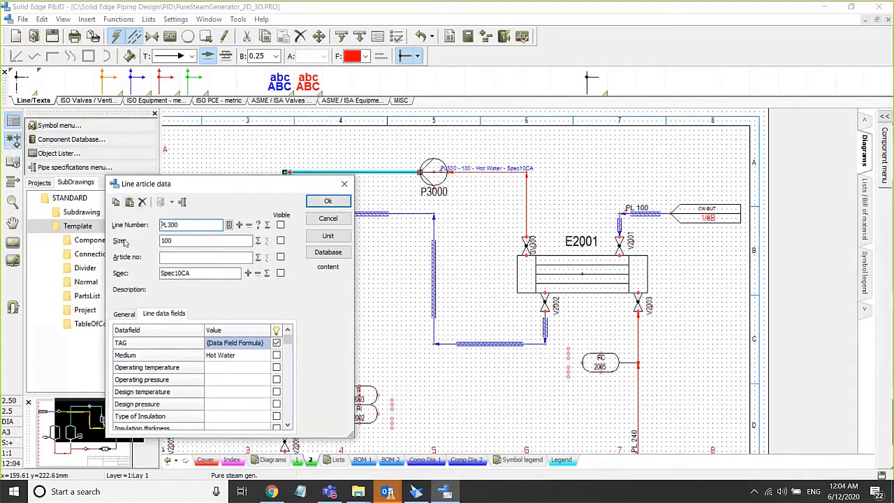
{"action": "double_click", "coordinate": [161, 240]}
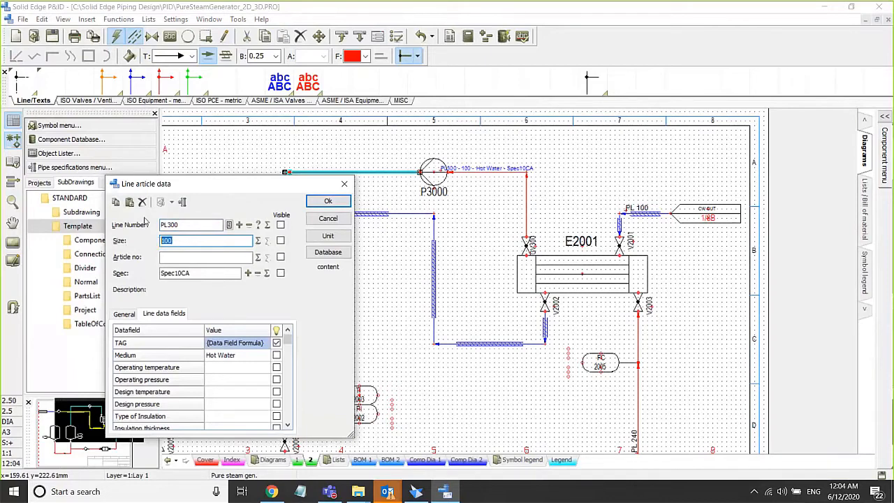
{"action": "left_click", "coordinate": [191, 224]}
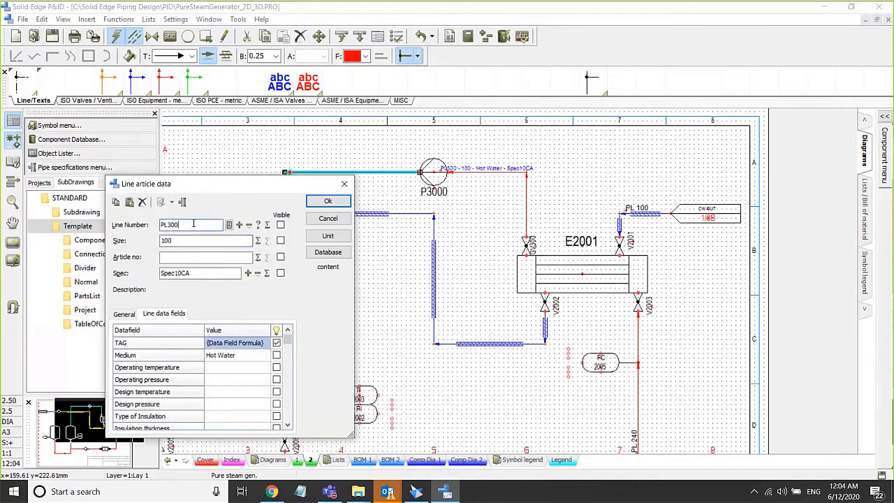
{"action": "left_click", "coordinate": [239, 224]}
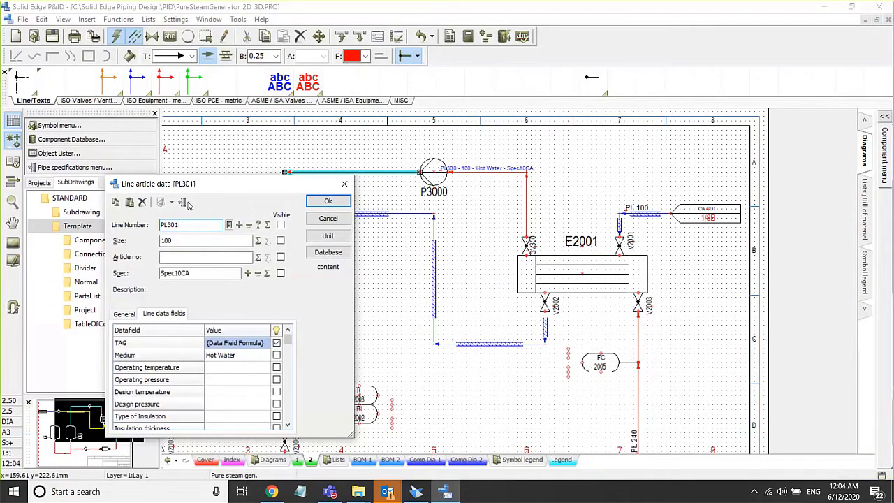
{"action": "left_click_drag", "start_coordinate": [174, 184], "coordinate": [111, 201]}
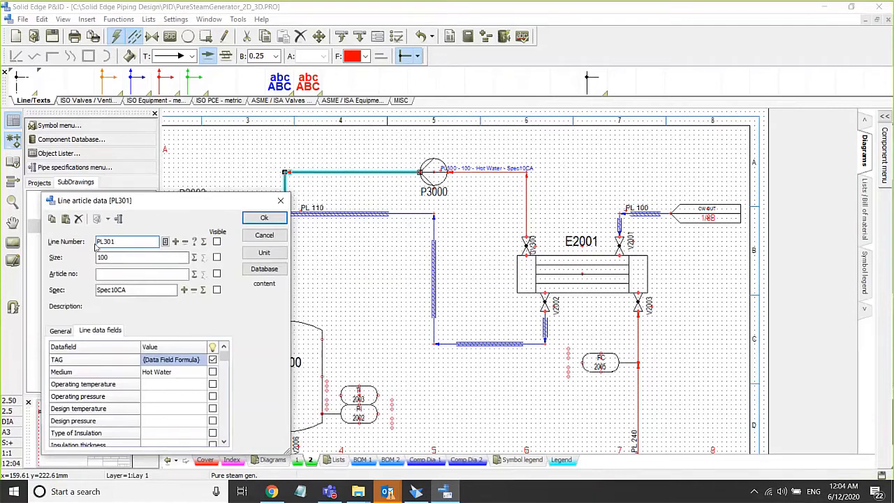
Apply the PL301 article data to the line between pump P3000 and vessel B2000.
{"action": "left_click", "coordinate": [260, 219]}
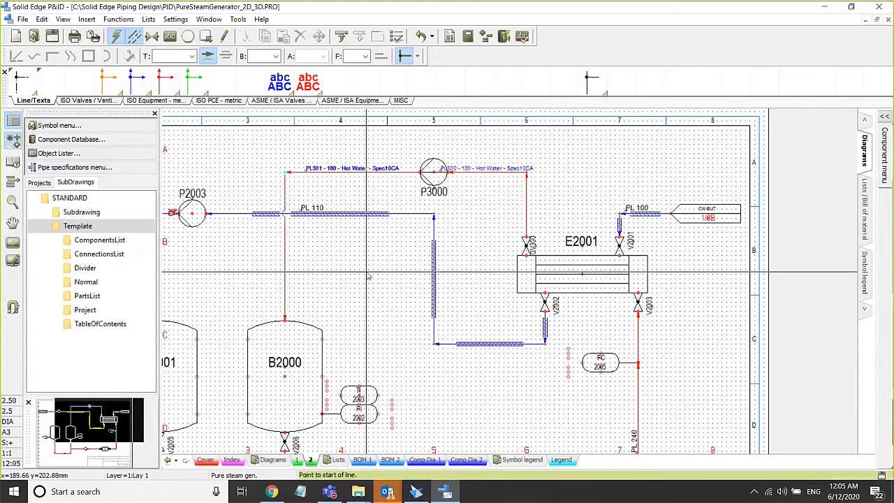
{"action": "scroll", "coordinate": [368, 277], "scroll_direction": "down", "scroll_amount": 1}
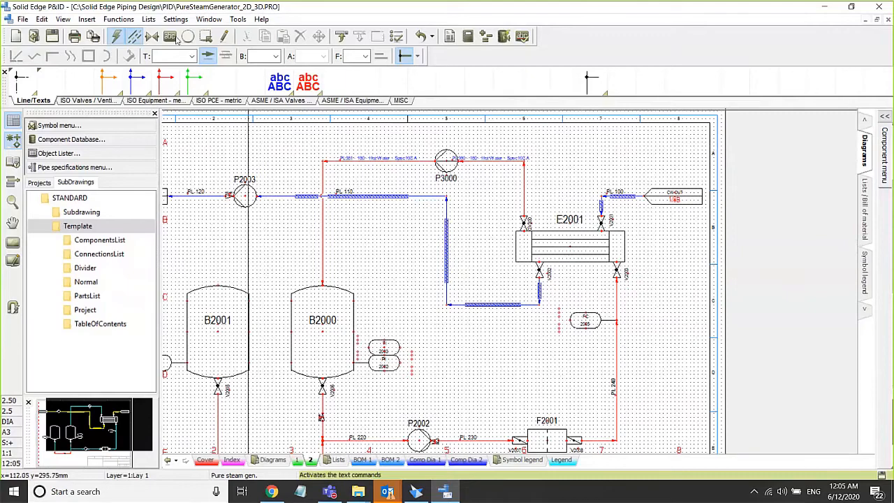
{"action": "left_click", "coordinate": [123, 19]}
{"action": "mouse_move", "coordinate": [176, 20]}
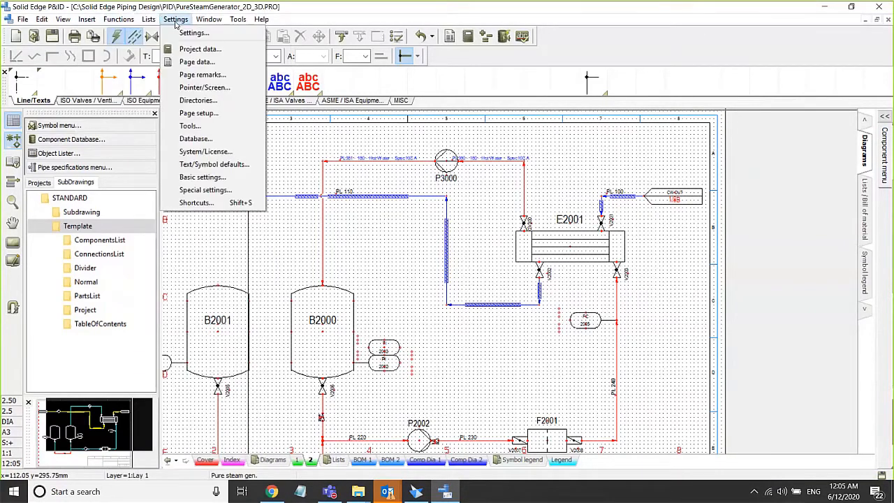
{"action": "mouse_move", "coordinate": [148, 23]}
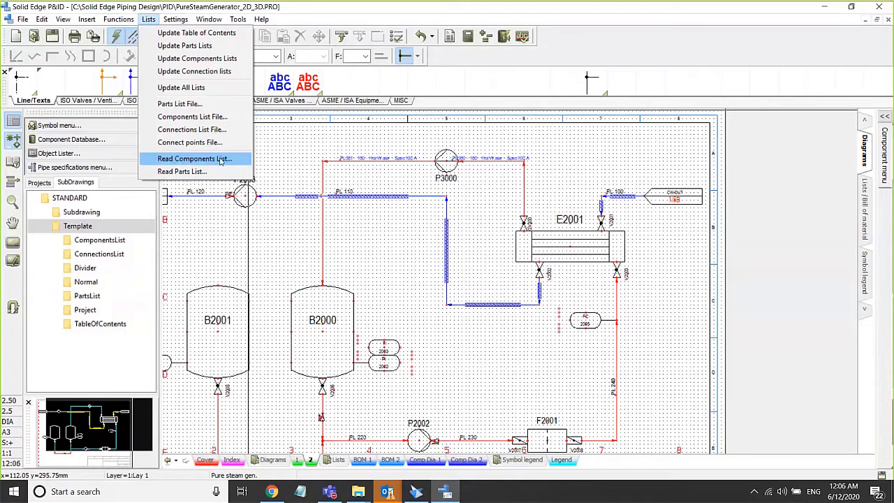
{"action": "left_click", "coordinate": [276, 160]}
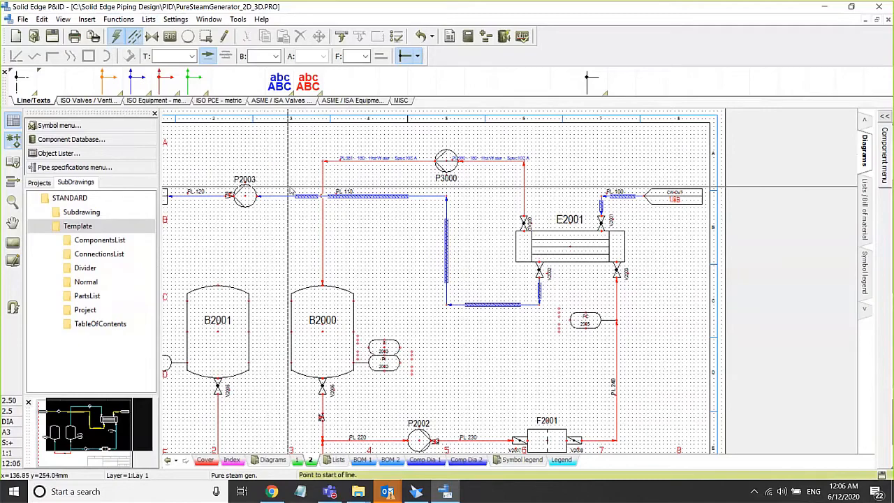
{"action": "scroll", "coordinate": [305, 259], "scroll_direction": "down", "scroll_amount": 1}
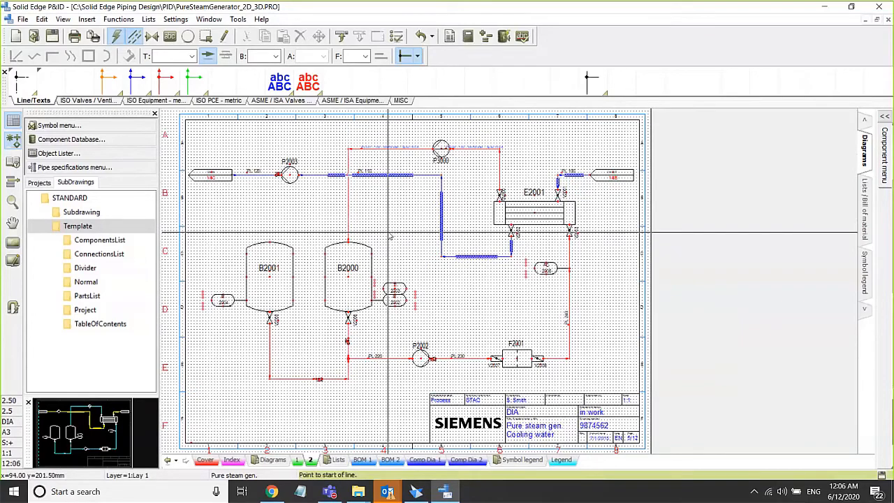
{"action": "mouse_move", "coordinate": [390, 223]}
{"action": "middle_mouse_down"}
{"action": "mouse_move", "coordinate": [364, 221]}
{"action": "mouse_move", "coordinate": [353, 234]}
{"action": "middle_mouse_up"}
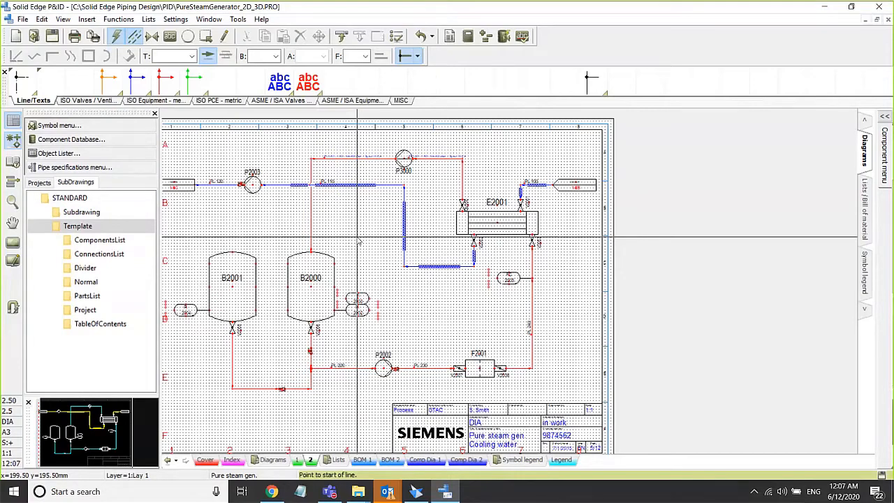
{"action": "mouse_move", "coordinate": [366, 230]}
{"action": "middle_mouse_down"}
{"action": "mouse_move", "coordinate": [373, 259]}
{"action": "mouse_move", "coordinate": [400, 236]}
{"action": "middle_mouse_up"}
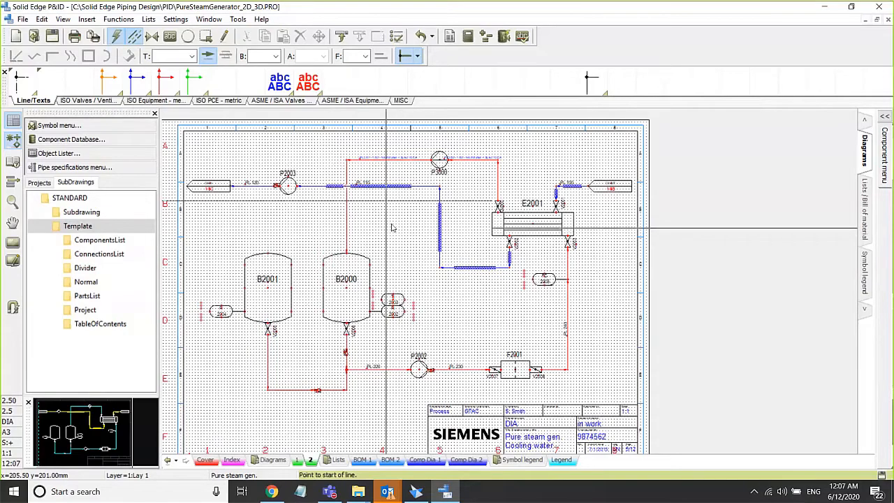
Open the Design Check and review its Connections, Net/Potentials and Lines/wires settings, accepting them with Compare diameter enabled.
{"action": "left_click", "coordinate": [396, 36]}
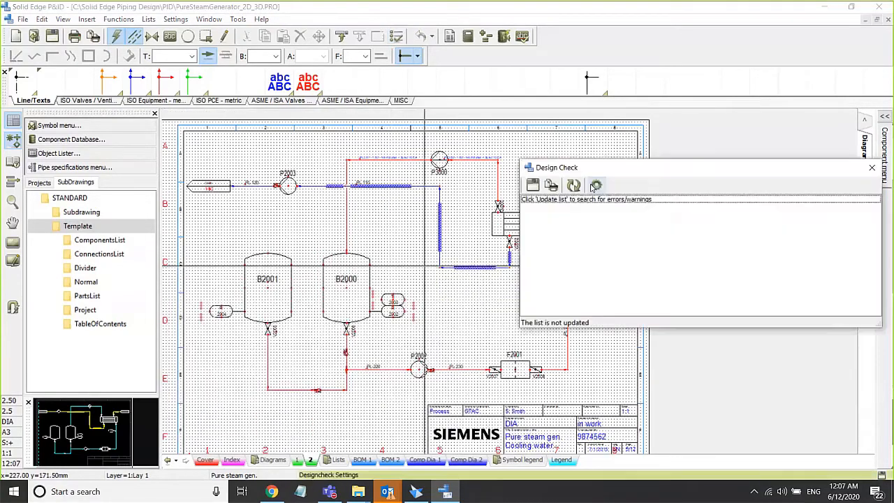
{"action": "left_click", "coordinate": [596, 185]}
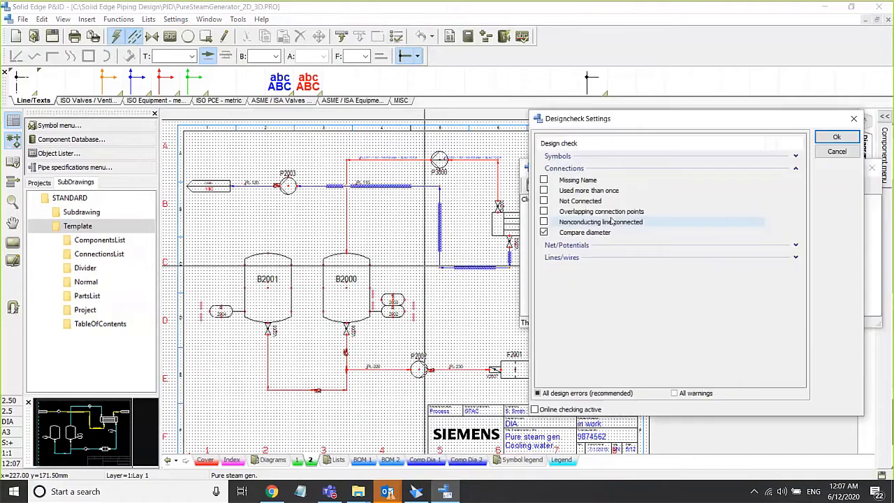
{"action": "left_click", "coordinate": [737, 159]}
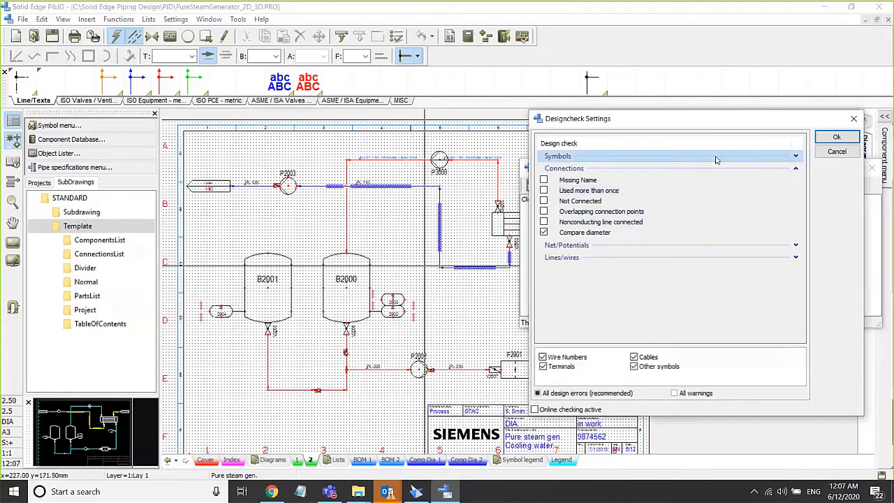
{"action": "left_click", "coordinate": [788, 247]}
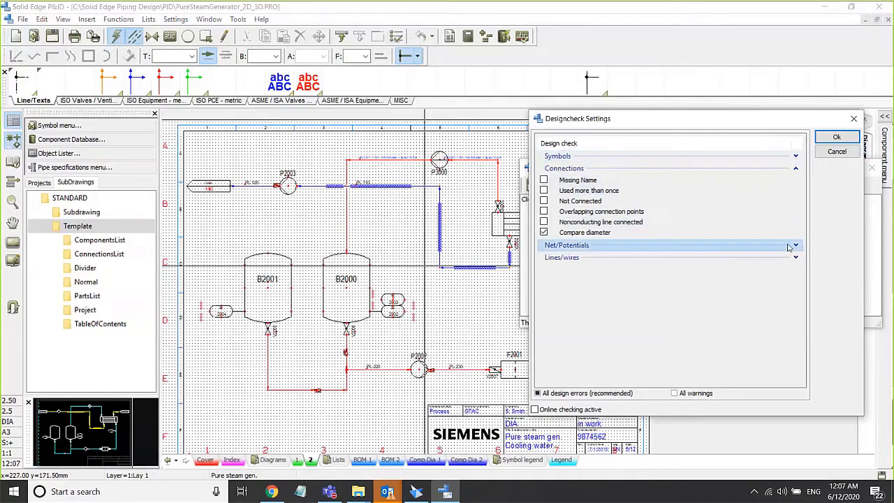
{"action": "left_click", "coordinate": [793, 245]}
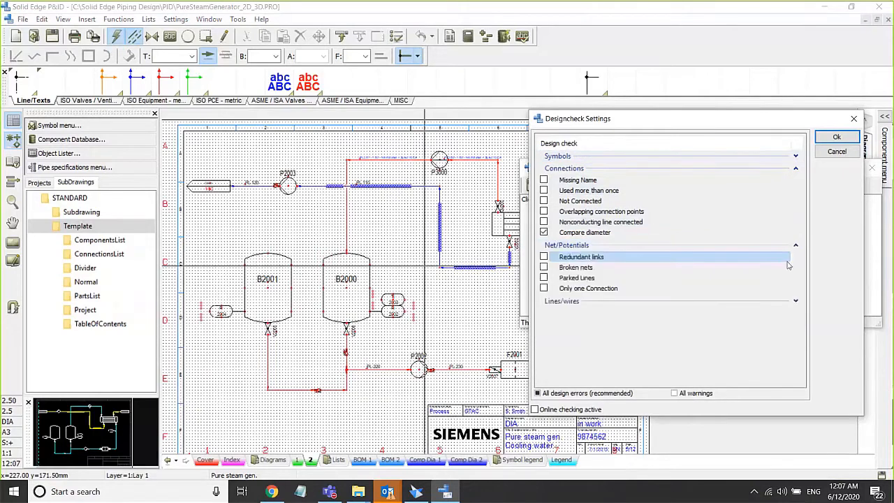
{"action": "left_click", "coordinate": [795, 301]}
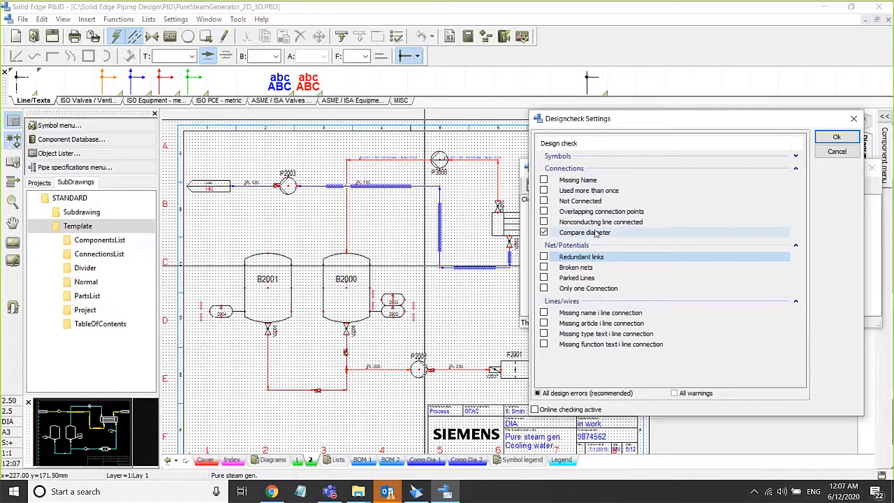
{"action": "left_click", "coordinate": [829, 139]}
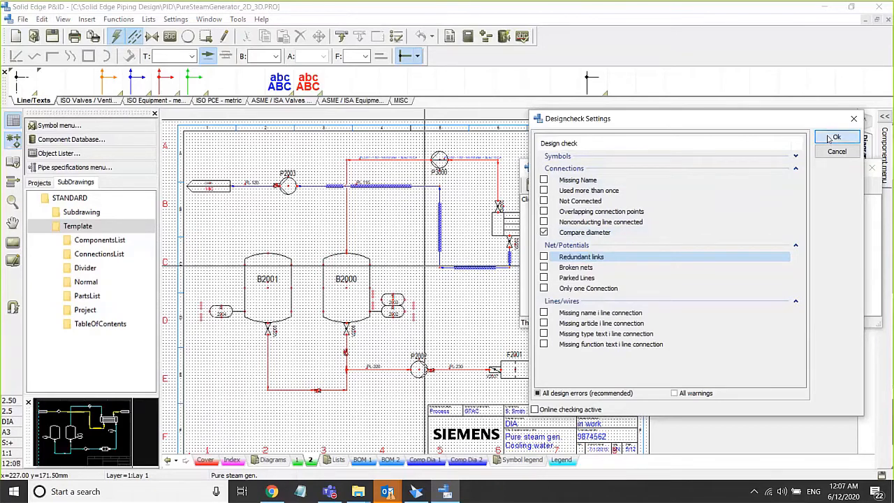
Update the Design Check list and locate the listed size error in the diagram.
{"action": "left_click_drag", "start_coordinate": [416, 226], "coordinate": [350, 239]}
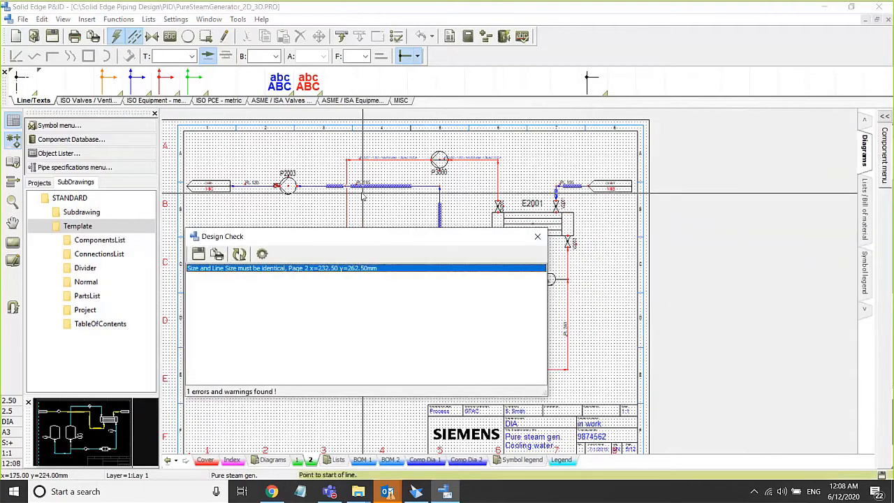
{"action": "scroll", "coordinate": [340, 165], "scroll_direction": "up", "scroll_amount": 2}
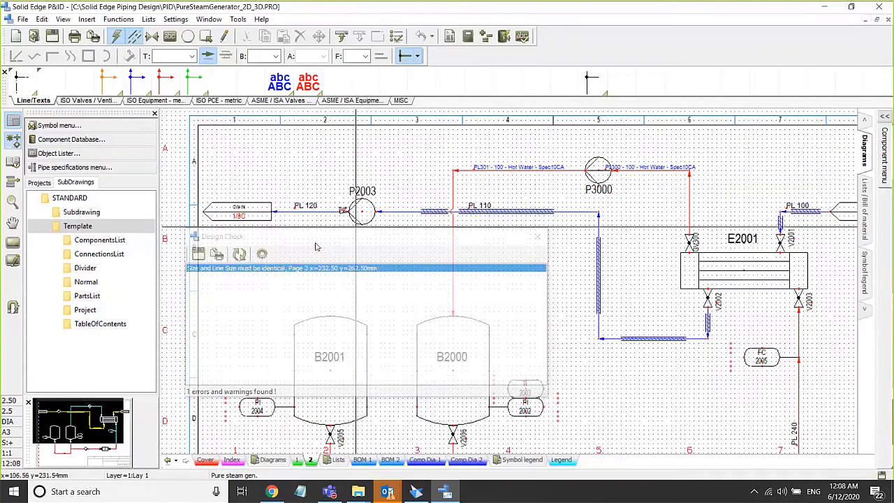
{"action": "left_click", "coordinate": [285, 271]}
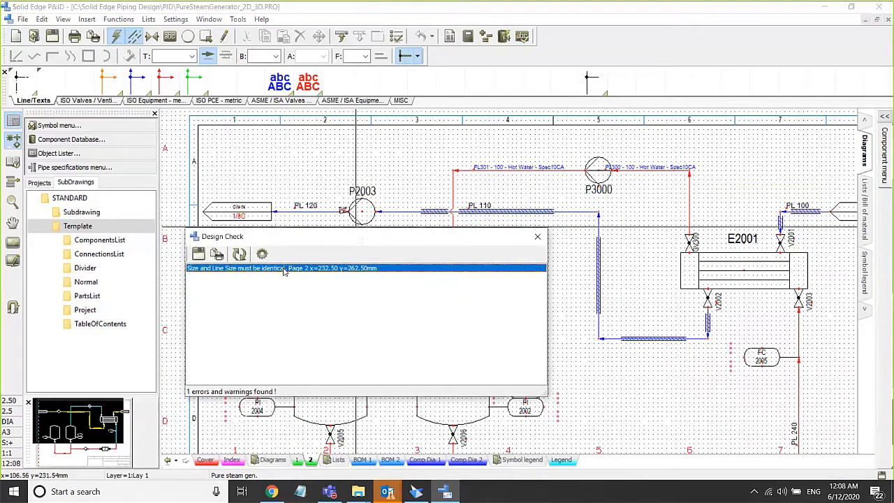
{"action": "double_click", "coordinate": [284, 271]}
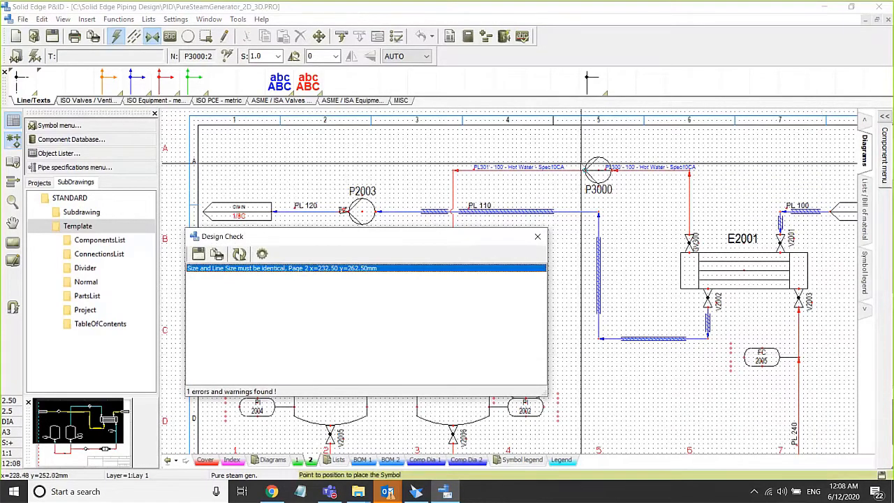
{"action": "scroll", "coordinate": [585, 169], "scroll_direction": "up", "scroll_amount": 2}
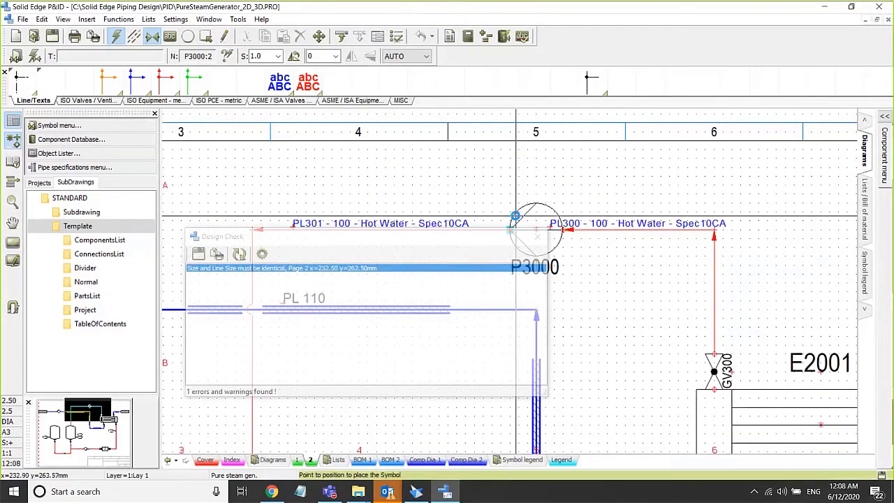
{"action": "scroll", "coordinate": [515, 215], "scroll_direction": "down", "scroll_amount": 2}
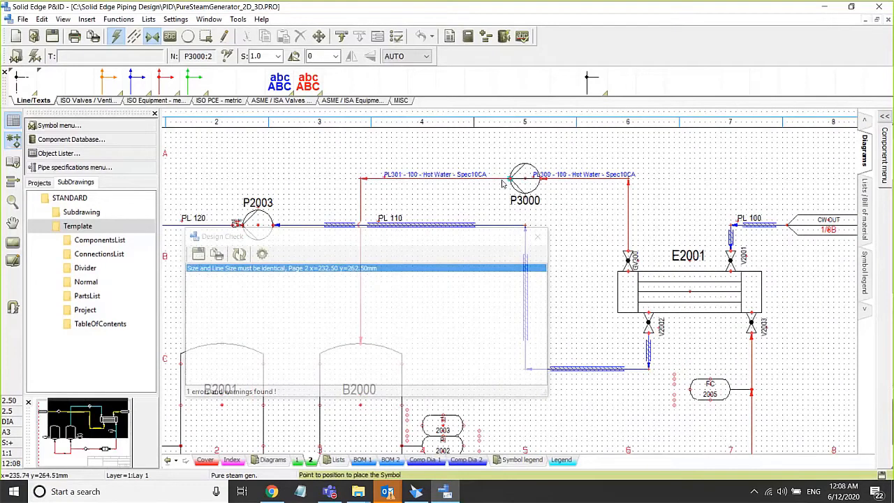
Inspect Size and Line Size in the connection data of P3000's outlet, and close both that data and the Design Check.
{"action": "left_click", "coordinate": [502, 183]}
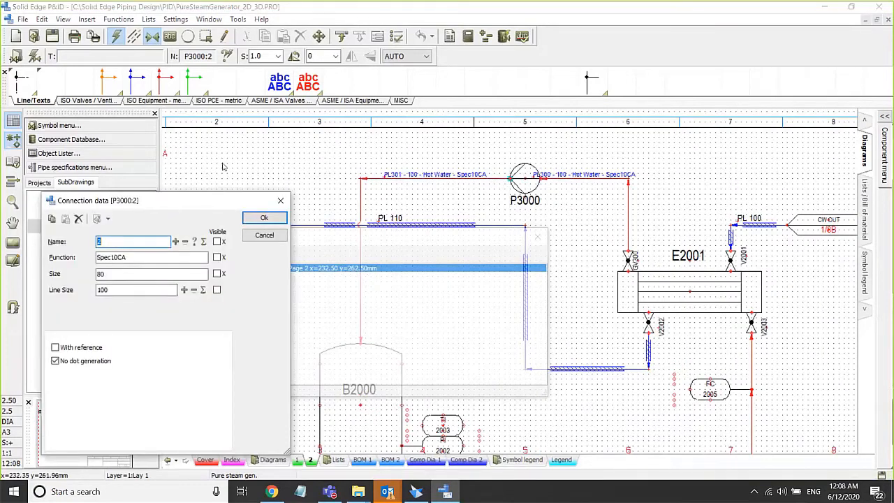
{"action": "left_click_drag", "start_coordinate": [201, 201], "coordinate": [219, 167]}
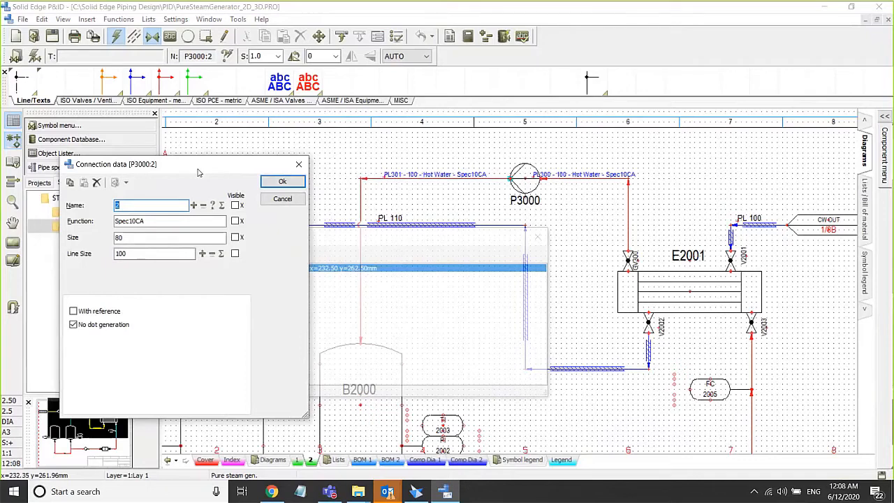
{"action": "left_click", "coordinate": [137, 238]}
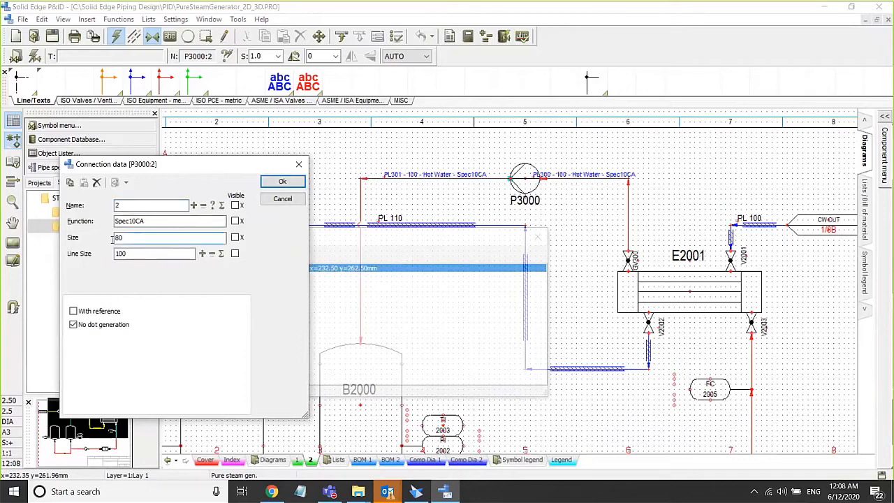
{"action": "left_click", "coordinate": [130, 255]}
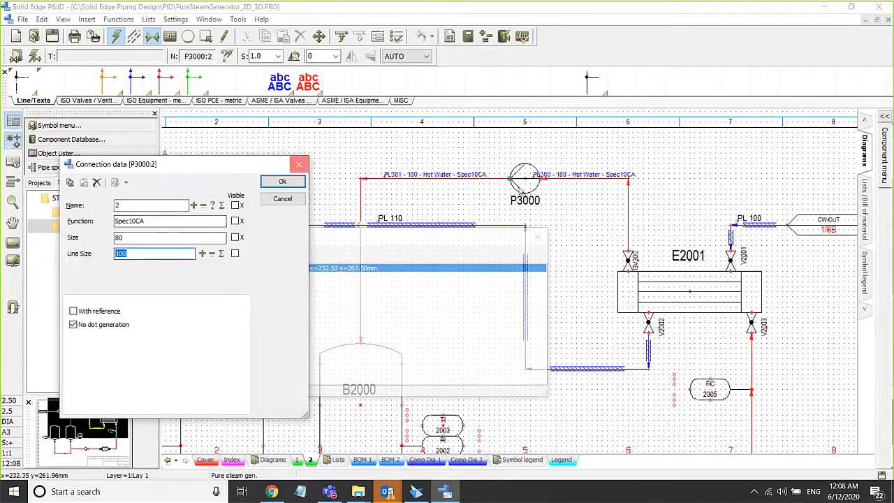
{"action": "left_click", "coordinate": [299, 164]}
{"action": "left_click", "coordinate": [537, 235]}
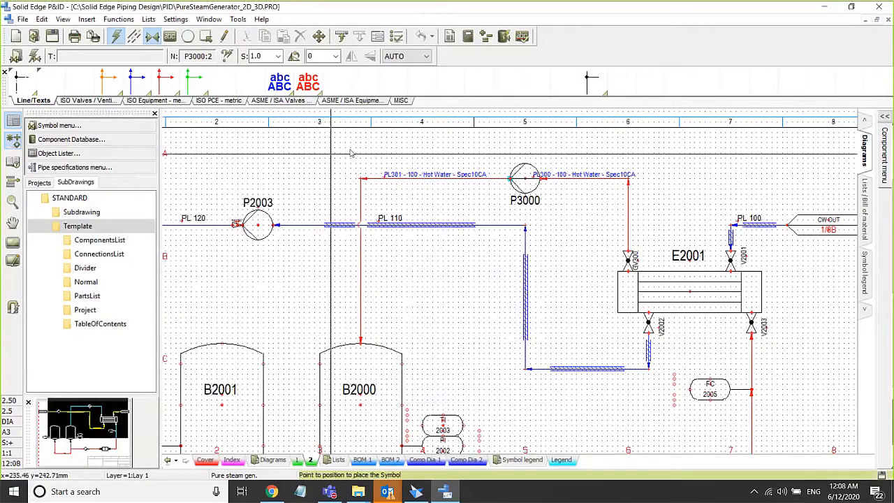
Insert a general reducer symbol in line PL301, between pump P3000 and the corner above B2000.
{"action": "middle_click_drag", "start_coordinate": [382, 143], "coordinate": [303, 148]}
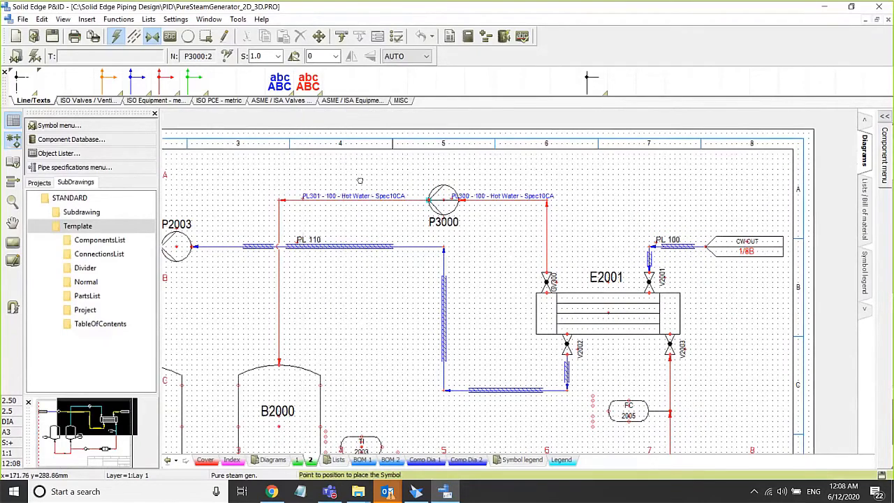
{"action": "middle_click_drag", "start_coordinate": [360, 181], "coordinate": [352, 165]}
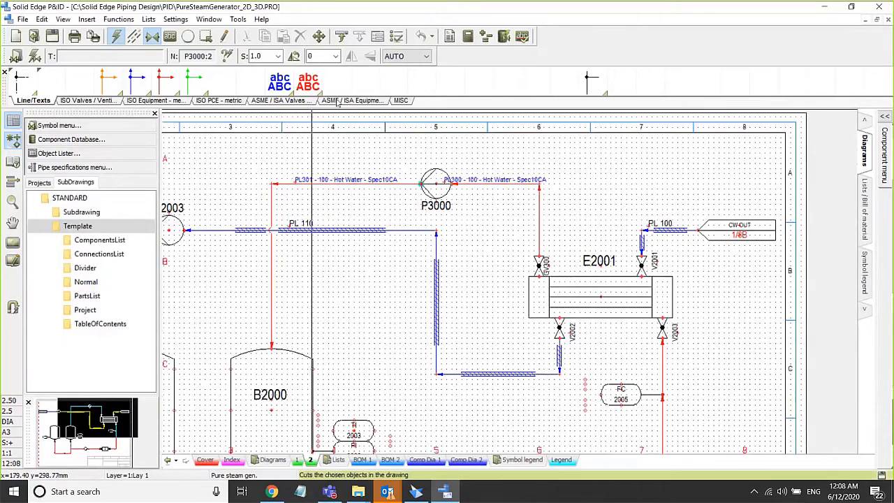
{"action": "left_click", "coordinate": [401, 100]}
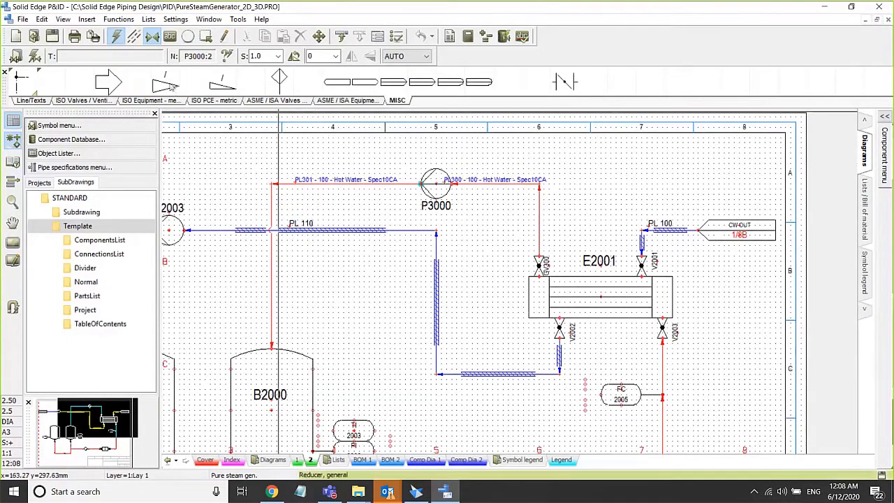
{"action": "scroll", "coordinate": [352, 172], "scroll_direction": "up", "scroll_amount": 2}
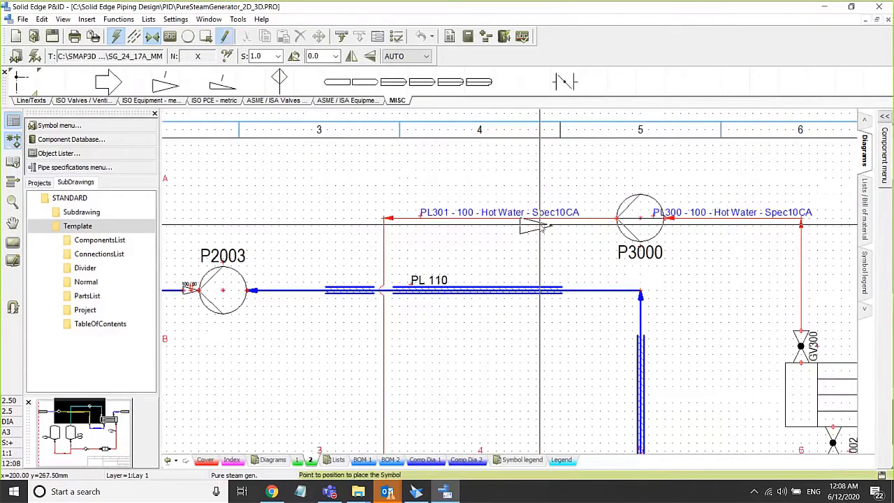
{"action": "left_click", "coordinate": [558, 221]}
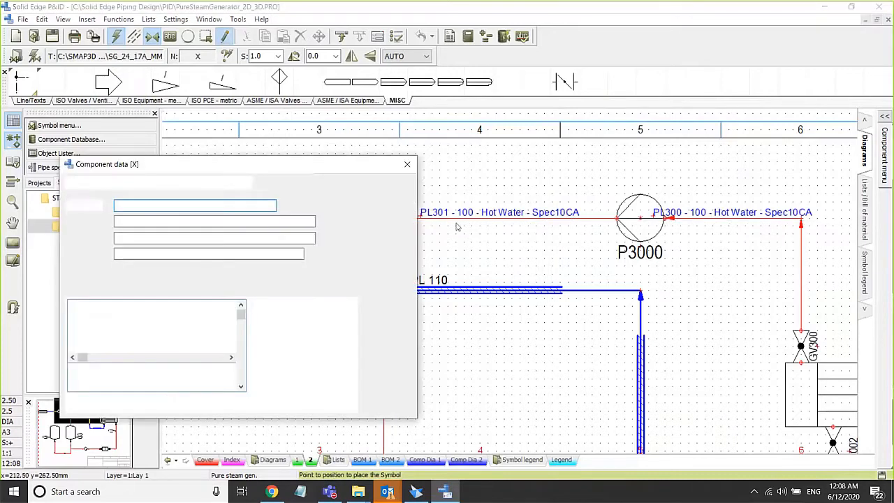
Name the reducer X8 and set its connection sizes to 100 for connection 1 and 80 for connection 2.
{"action": "type", "text": "8"}
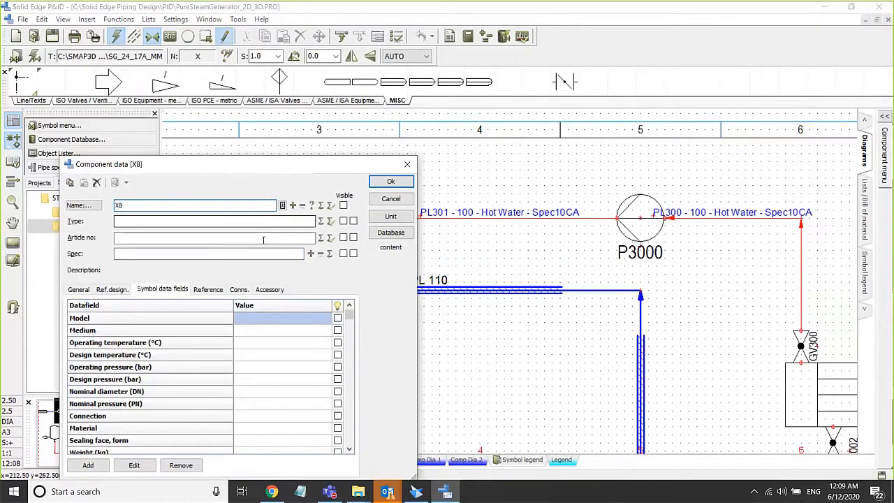
{"action": "left_click", "coordinate": [239, 289]}
{"action": "left_click", "coordinate": [240, 319]}
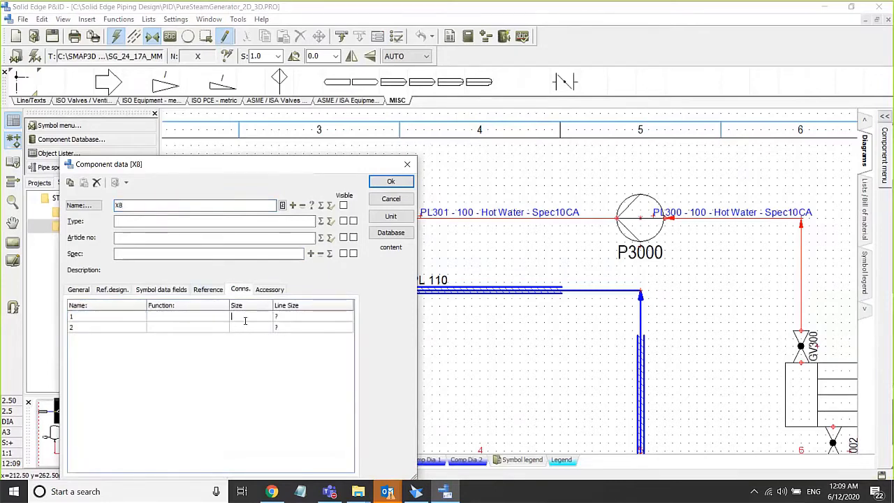
{"action": "type", "text": "100"}
{"action": "left_click", "coordinate": [243, 327]}
{"action": "type", "text": "80"}
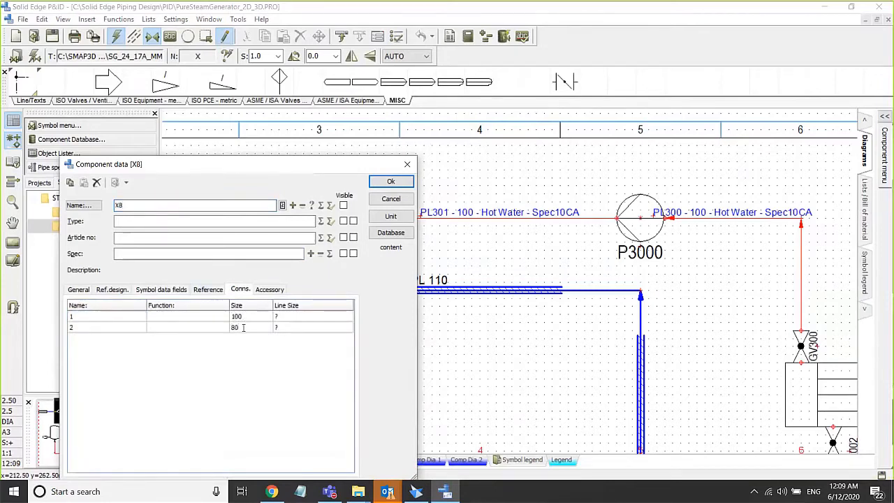
{"action": "left_click", "coordinate": [392, 181]}
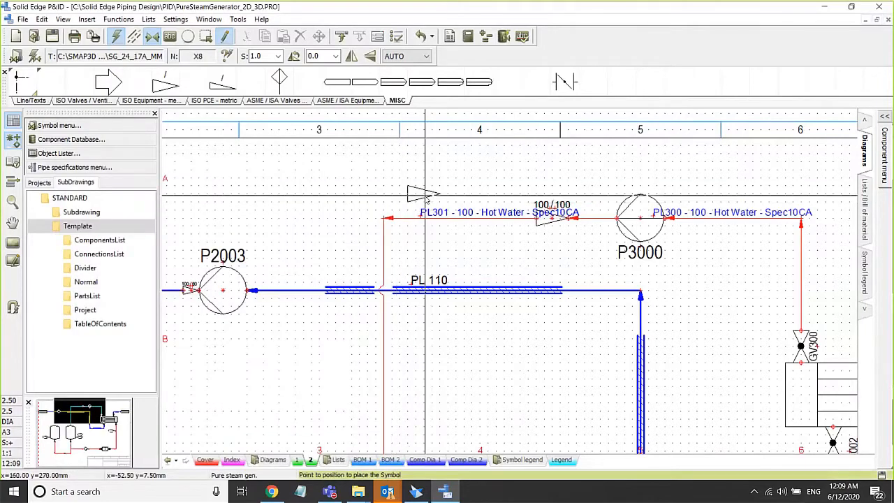
Place a TAG text for the PL301 segment between pump P3000 and the reducer, and set that segment's pipe diameter to DN 80.
{"action": "key", "text": "t"}
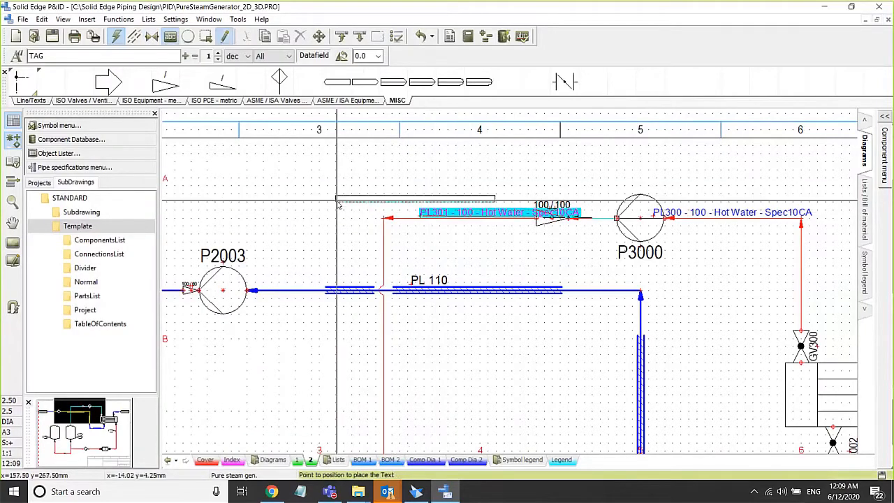
{"action": "double_click", "coordinate": [596, 219]}
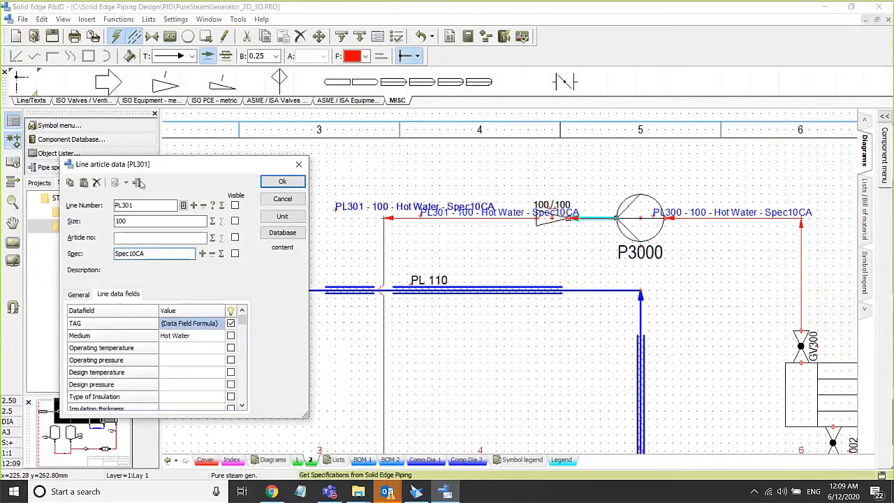
{"action": "left_click", "coordinate": [147, 184]}
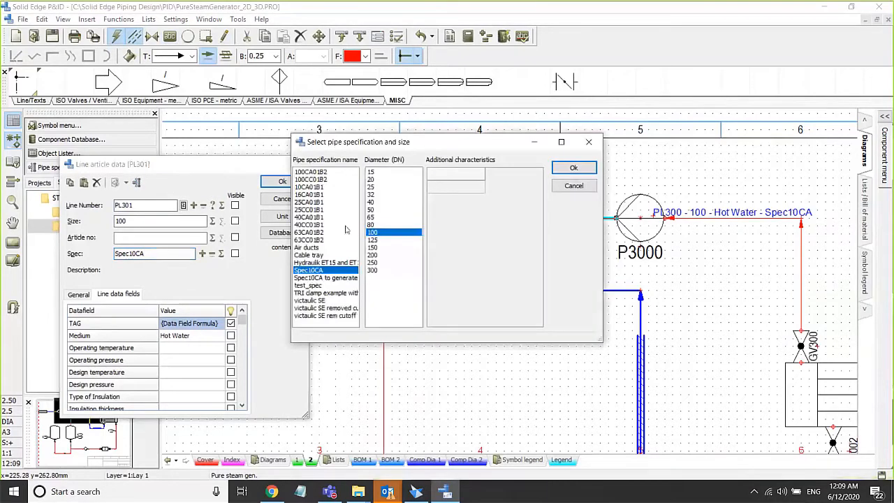
{"action": "left_click", "coordinate": [387, 224]}
{"action": "left_click", "coordinate": [573, 167]}
{"action": "left_click", "coordinate": [282, 181]}
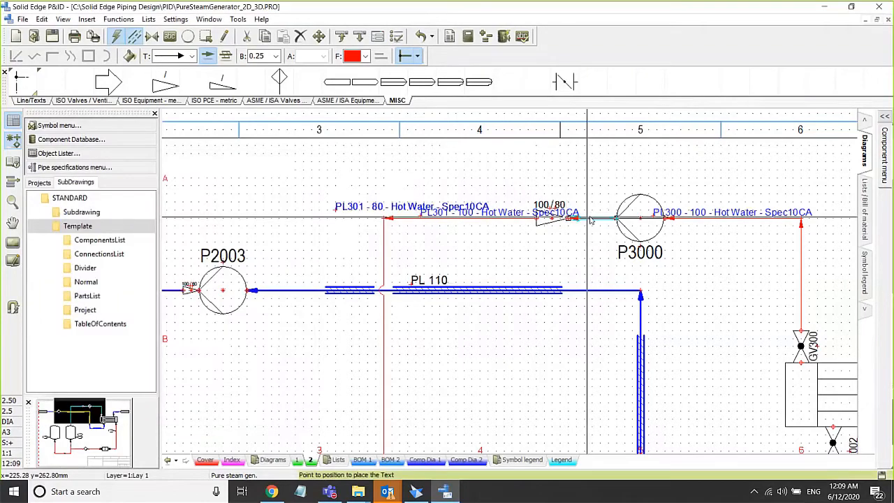
Run Design Check again, update its list, and review the result for remaining size errors.
{"action": "scroll", "coordinate": [496, 226], "scroll_direction": "down", "scroll_amount": 1}
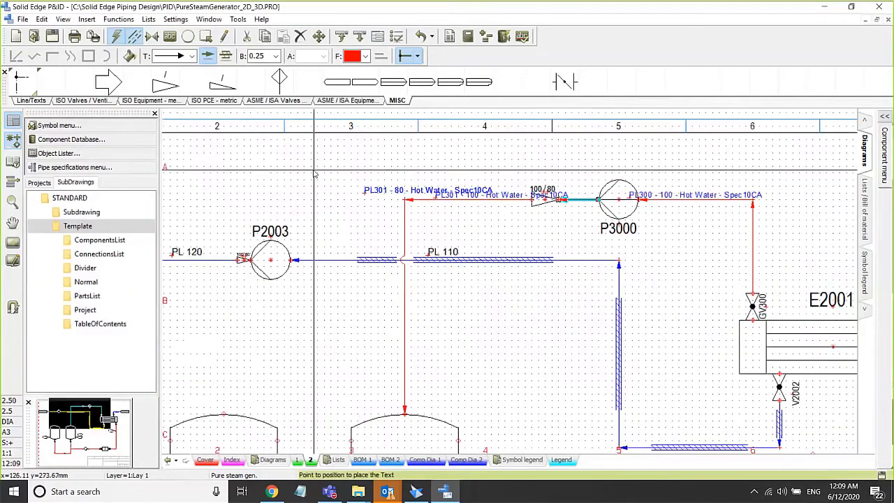
{"action": "scroll", "coordinate": [314, 174], "scroll_direction": "down", "scroll_amount": 1}
{"action": "left_click", "coordinate": [395, 35]}
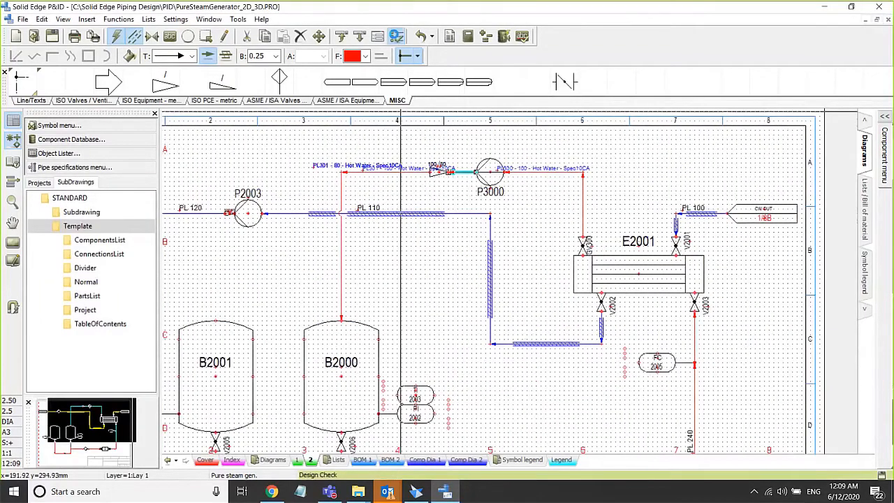
{"action": "left_click", "coordinate": [238, 254]}
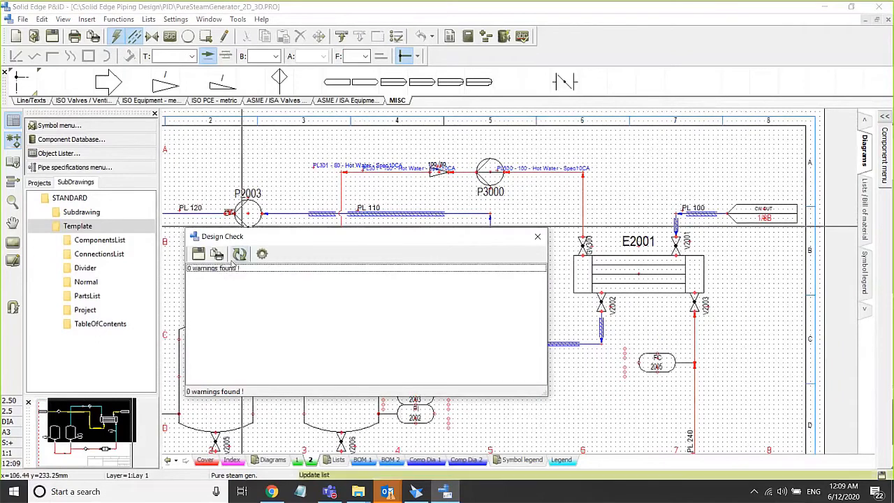
{"action": "left_click", "coordinate": [207, 267]}
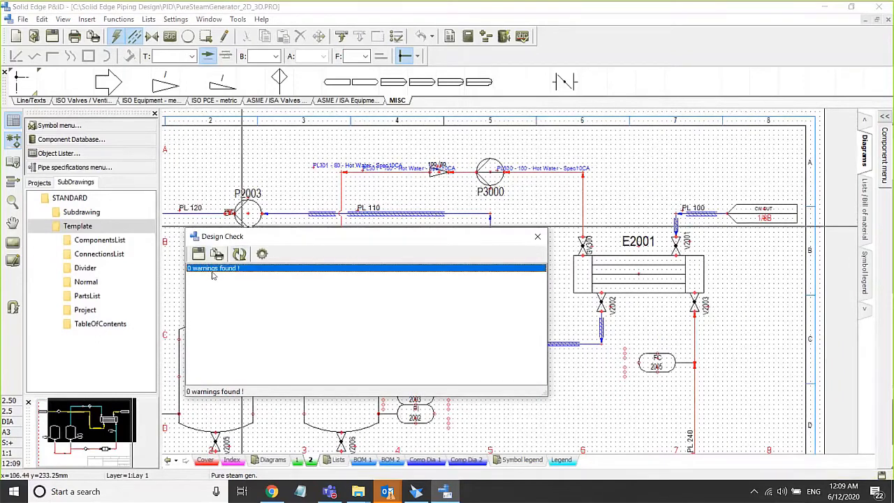
Close the design check results and look over the vessels, pumps and heat exchanger on the page 2 diagram.
{"action": "left_click", "coordinate": [538, 238]}
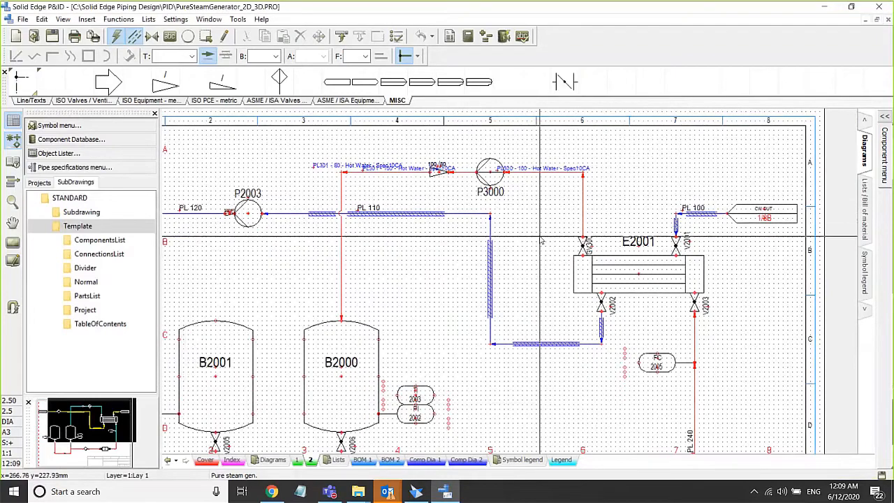
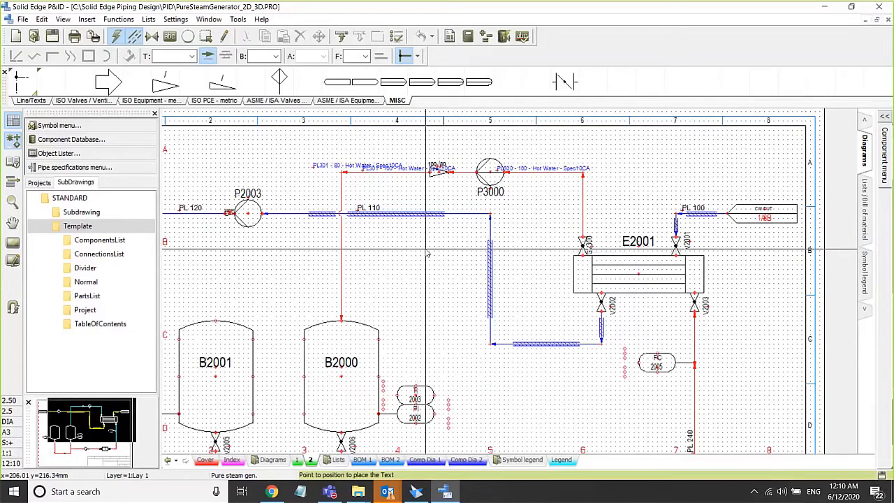
{"action": "middle_click_drag", "start_coordinate": [423, 242], "coordinate": [386, 185]}
{"action": "scroll", "coordinate": [386, 185], "scroll_direction": "down", "scroll_amount": 2}
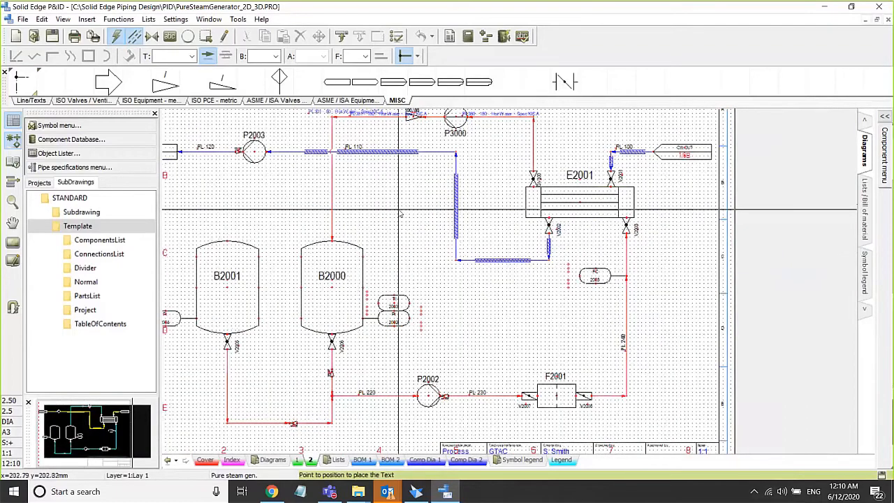
{"action": "middle_click_drag", "start_coordinate": [400, 215], "coordinate": [405, 218]}
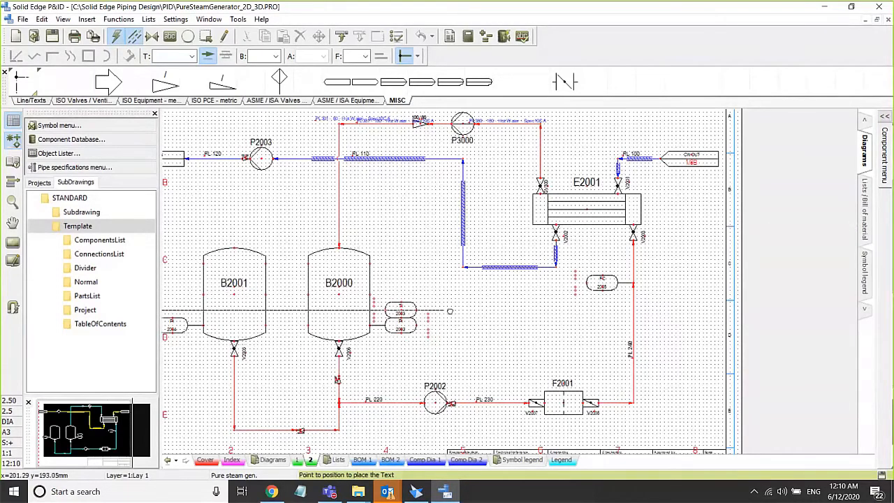
{"action": "middle_click_drag", "start_coordinate": [450, 310], "coordinate": [440, 267]}
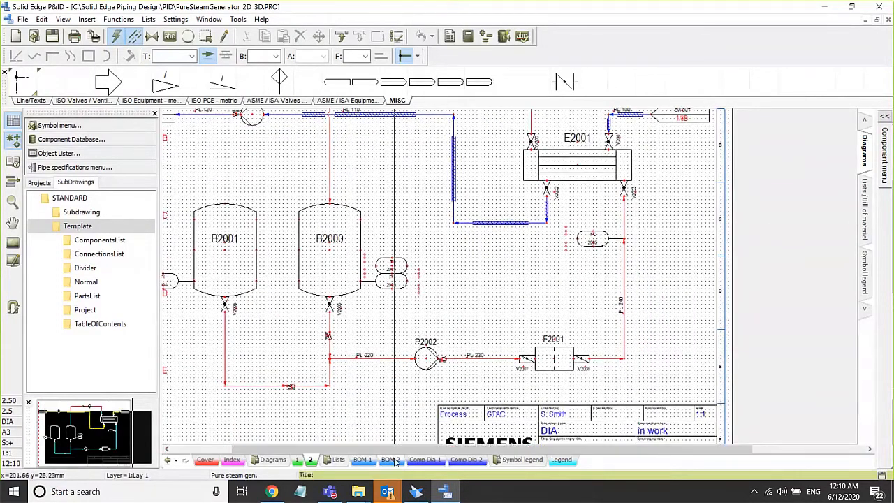
Update the parts list on page BOM 2 so it reflects the current diagram.
{"action": "left_click", "coordinate": [391, 460]}
{"action": "scroll", "coordinate": [238, 266], "scroll_direction": "up", "scroll_amount": 2}
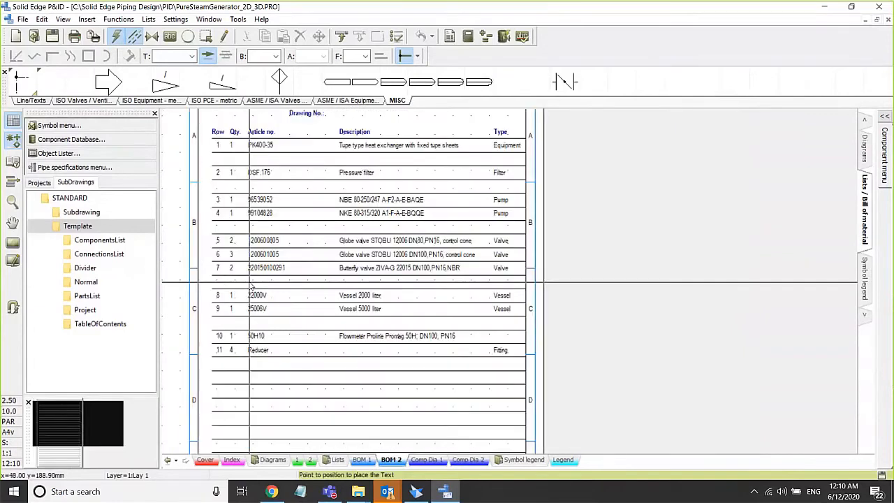
{"action": "right_click", "coordinate": [300, 395]}
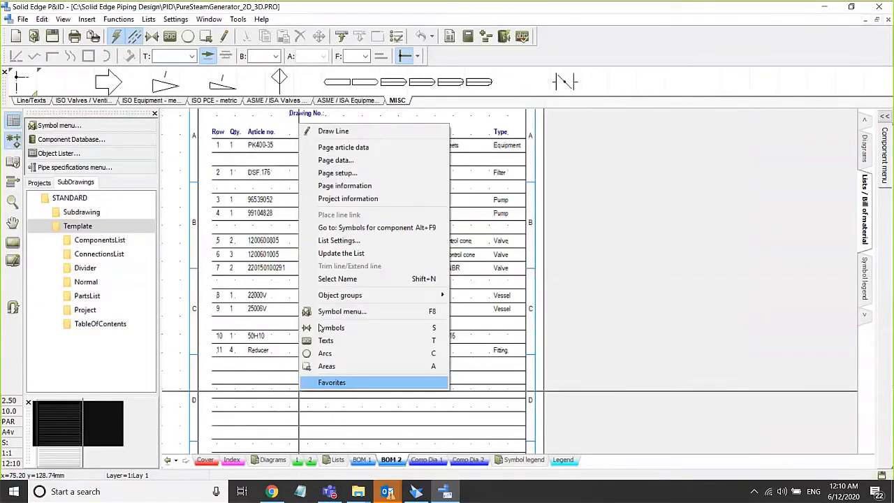
{"action": "left_click", "coordinate": [345, 252]}
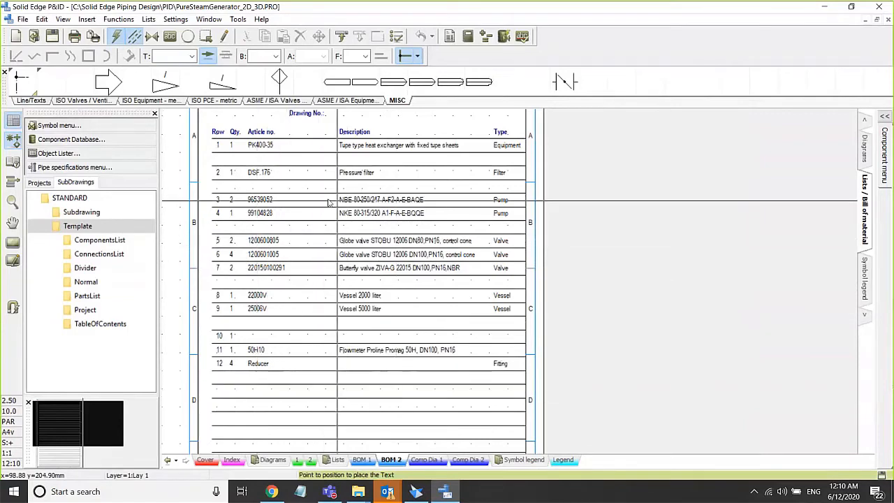
{"action": "right_click", "coordinate": [331, 398]}
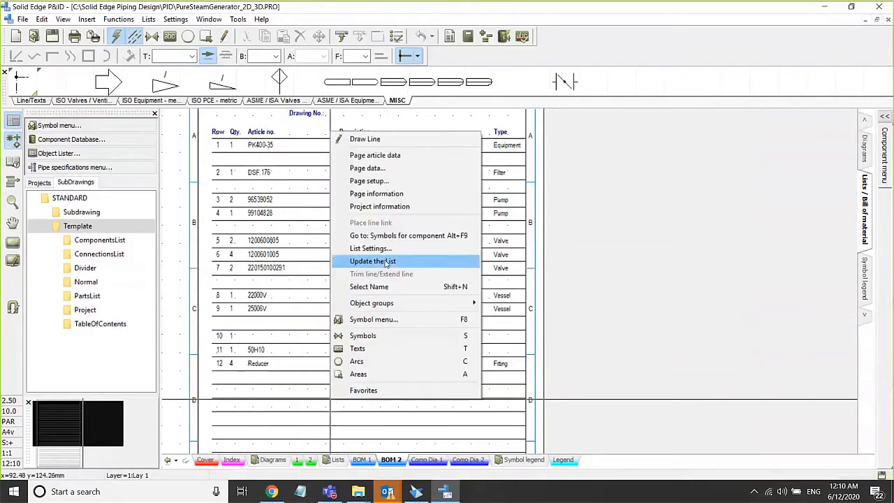
{"action": "left_click", "coordinate": [386, 261]}
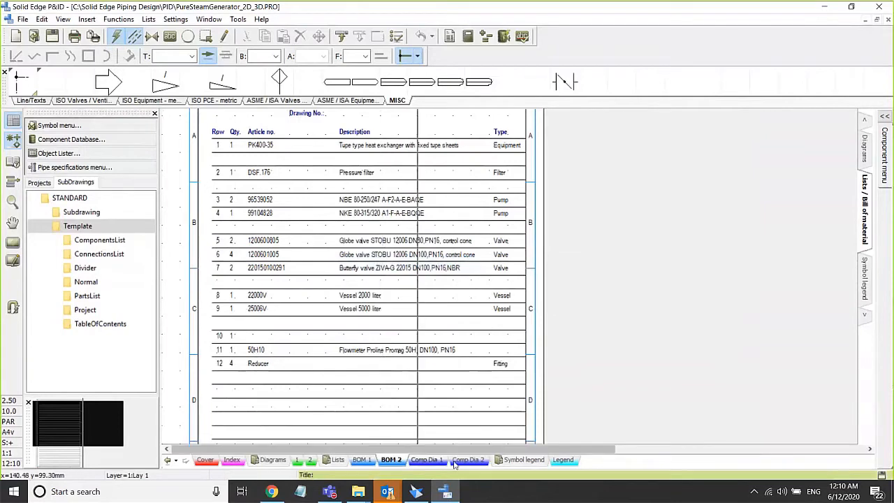
Update the components list on page Comp Dia 2 and check its rows.
{"action": "left_click", "coordinate": [467, 460]}
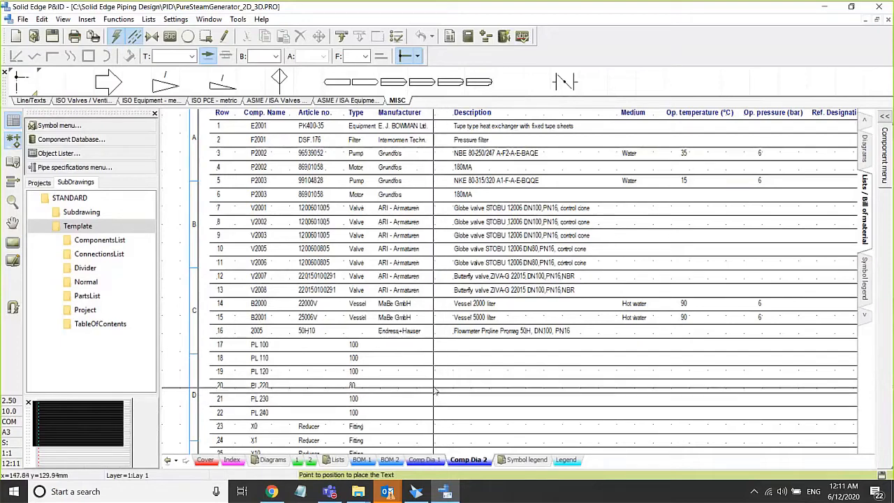
{"action": "right_click", "coordinate": [436, 389]}
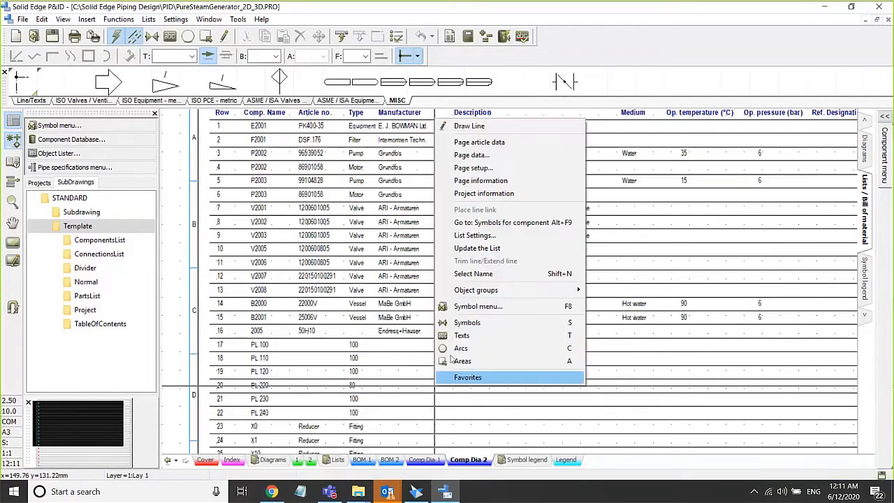
{"action": "left_click", "coordinate": [475, 249]}
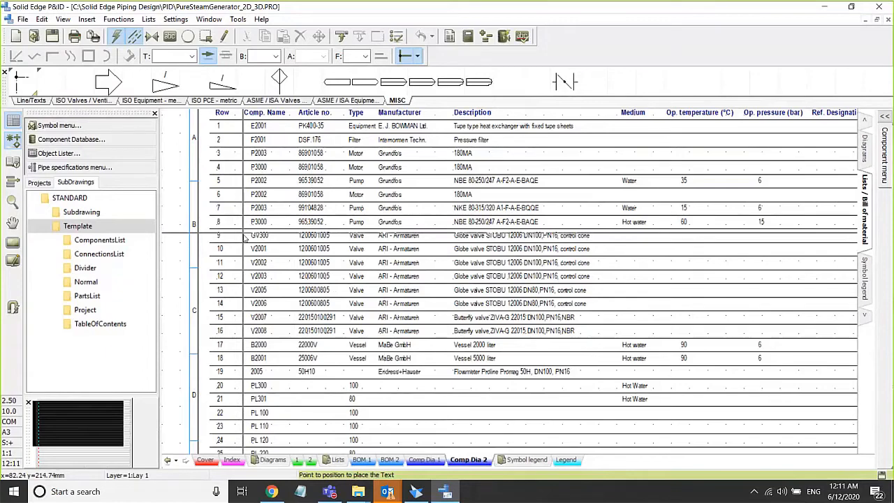
{"action": "scroll", "coordinate": [292, 239], "scroll_direction": "down", "scroll_amount": 1}
{"action": "scroll", "coordinate": [279, 283], "scroll_direction": "up", "scroll_amount": 2}
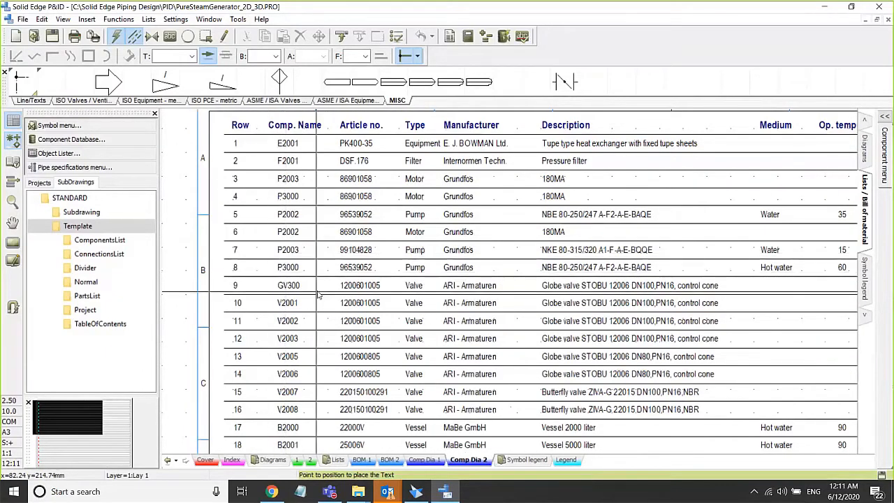
{"action": "middle_click_drag", "start_coordinate": [317, 294], "coordinate": [294, 277]}
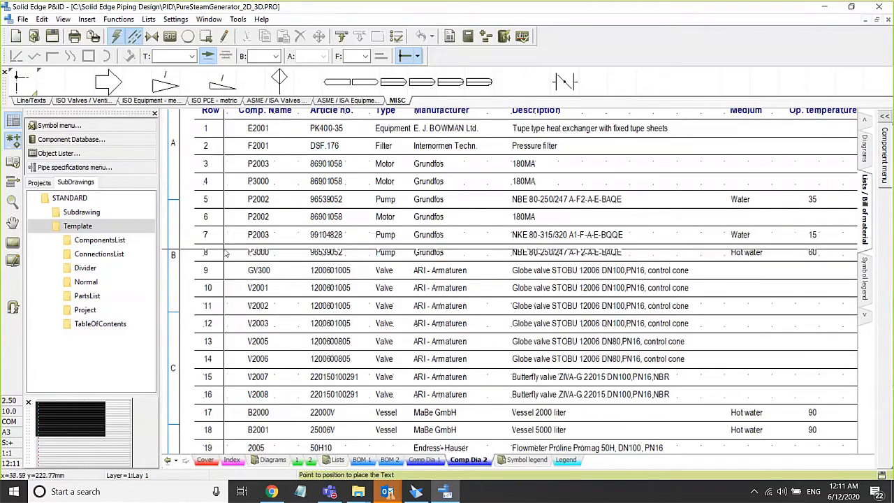
Go from pump P3000 in the components list to its symbol in the diagram and inspect its component data.
{"action": "double_click", "coordinate": [261, 254]}
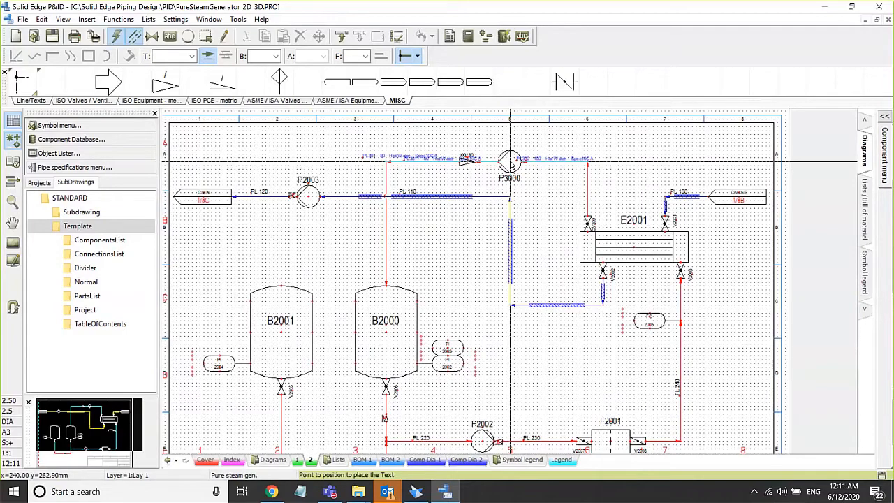
{"action": "scroll", "coordinate": [510, 162], "scroll_direction": "up", "scroll_amount": 3}
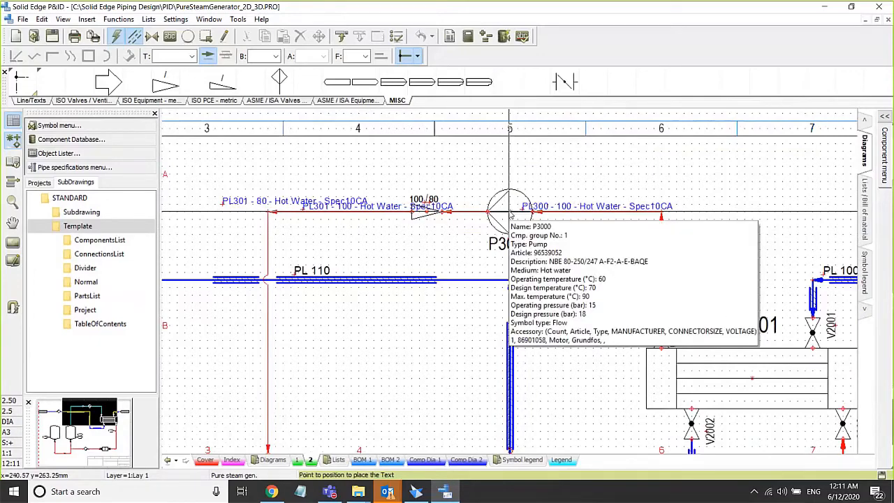
{"action": "scroll", "coordinate": [512, 217], "scroll_direction": "down", "scroll_amount": 1}
{"action": "scroll", "coordinate": [510, 183], "scroll_direction": "down", "scroll_amount": 2}
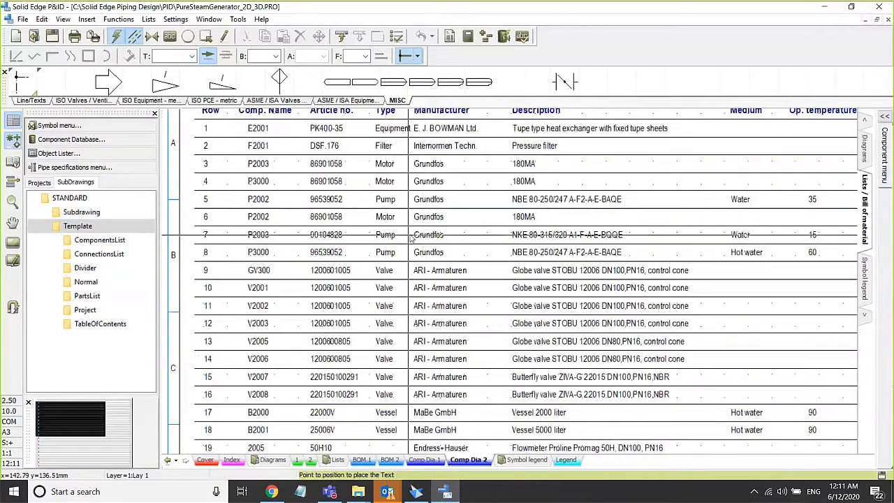
Widen the subdrawings area and insert a new page from the ComponentsList template EN_A4_Datasheet_Components.std.
{"action": "scroll", "coordinate": [405, 256], "scroll_direction": "down", "scroll_amount": 1}
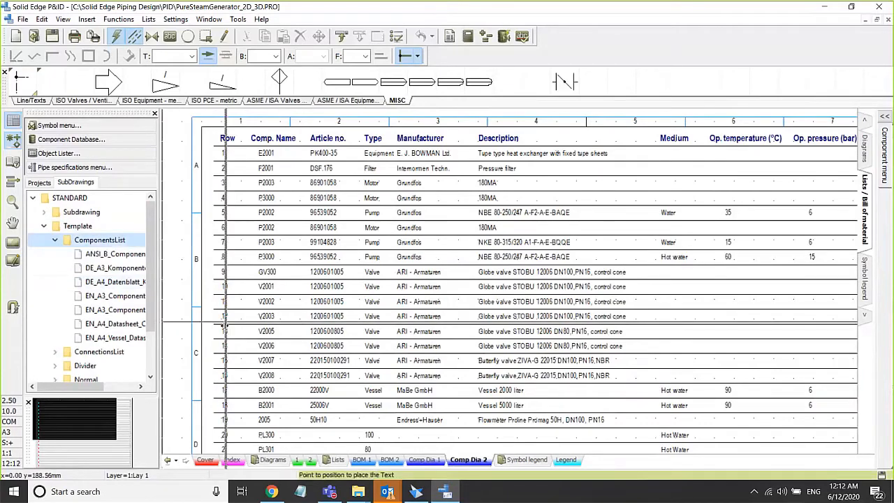
{"action": "left_click_drag", "start_coordinate": [159, 335], "coordinate": [222, 335]}
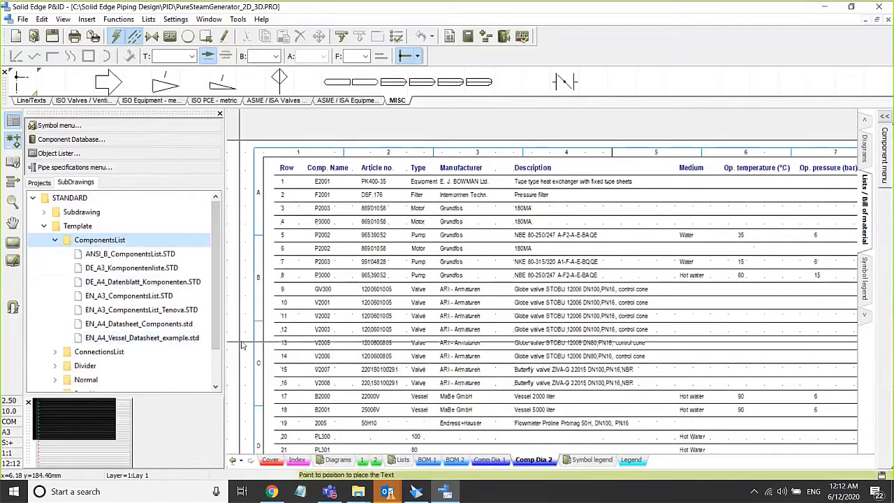
{"action": "double_click", "coordinate": [148, 323]}
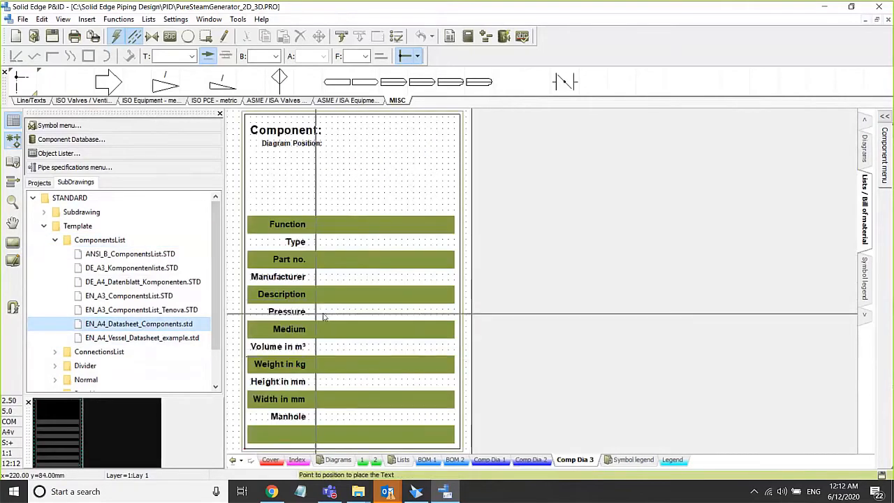
Look over the process diagrams on pages 1 and 2.
{"action": "right_click", "coordinate": [344, 315]}
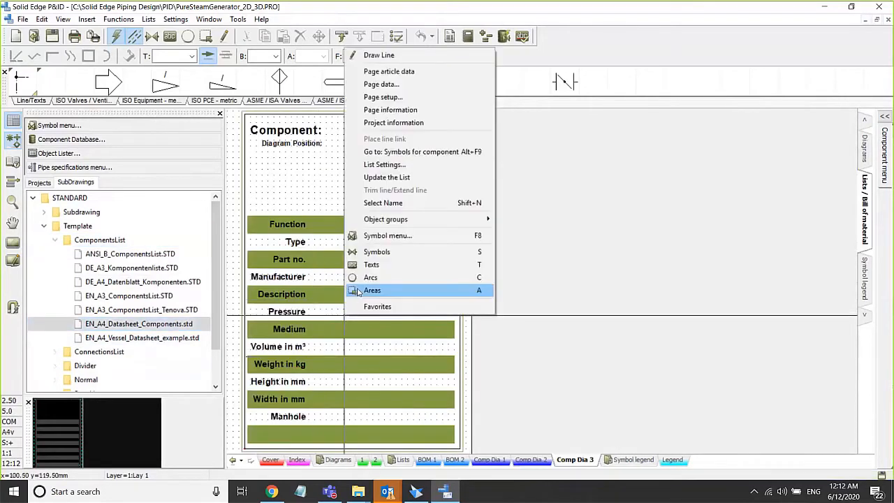
{"action": "left_click", "coordinate": [362, 460]}
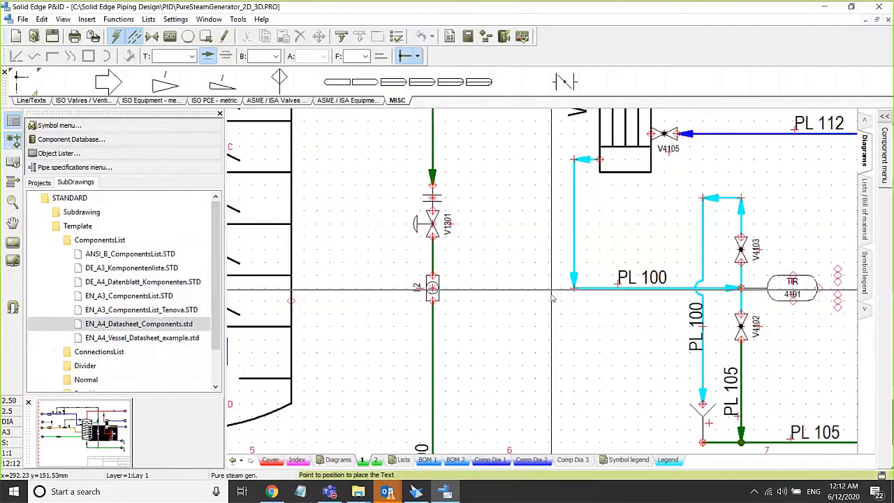
{"action": "scroll", "coordinate": [551, 298], "scroll_direction": "down", "scroll_amount": 3}
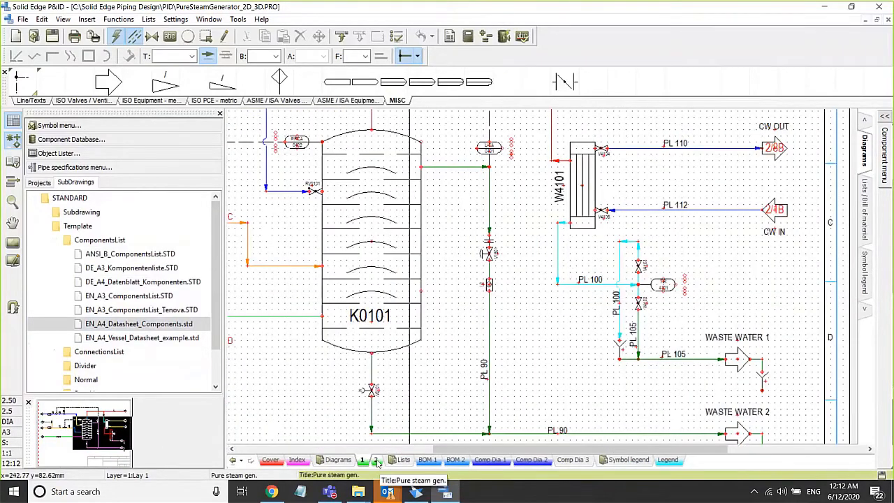
{"action": "left_click", "coordinate": [375, 460]}
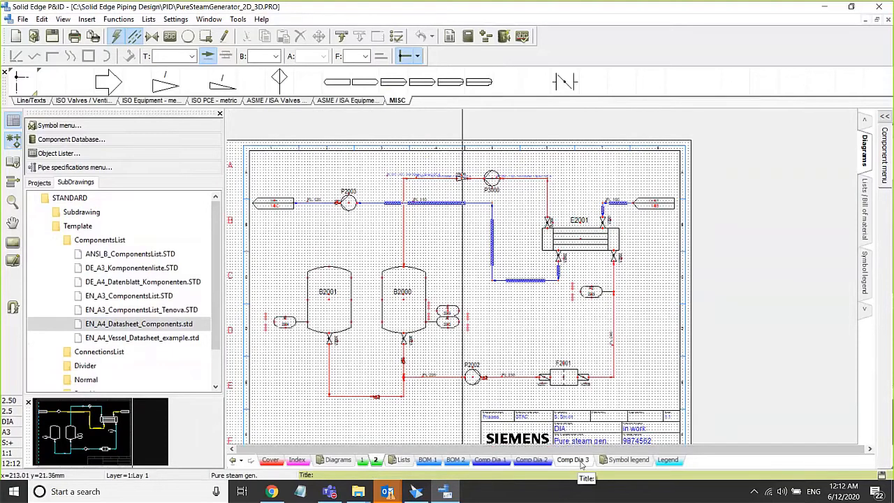
Update the datasheet list on page Comp Dia 3, insert the missing pages, and view the datasheet on Comp Dia 4.
{"action": "left_click", "coordinate": [572, 460]}
{"action": "right_click", "coordinate": [353, 342]}
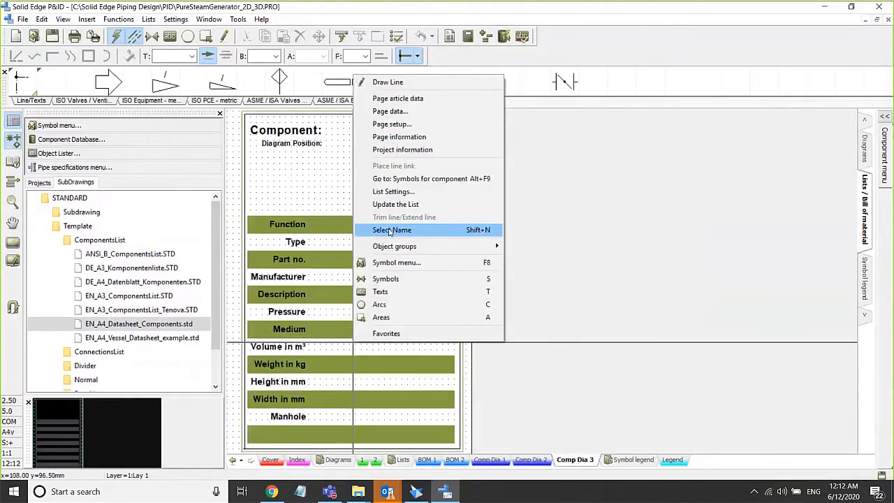
{"action": "left_click", "coordinate": [392, 204]}
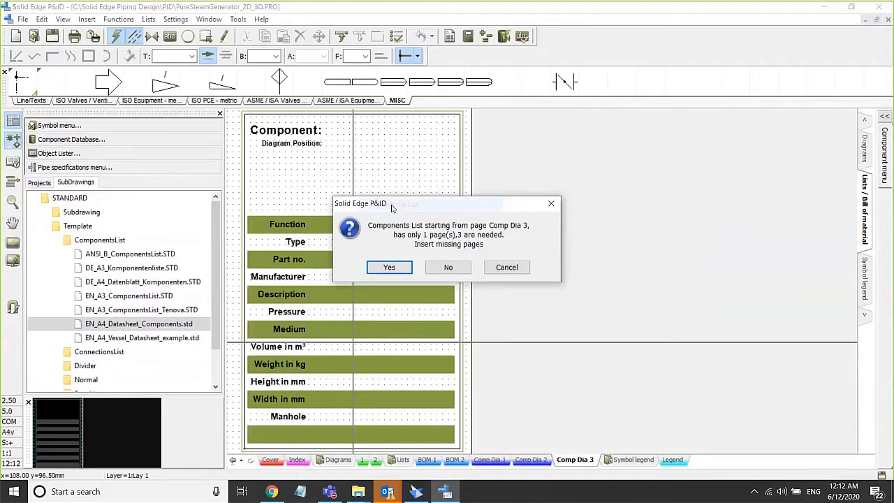
{"action": "left_click", "coordinate": [388, 266]}
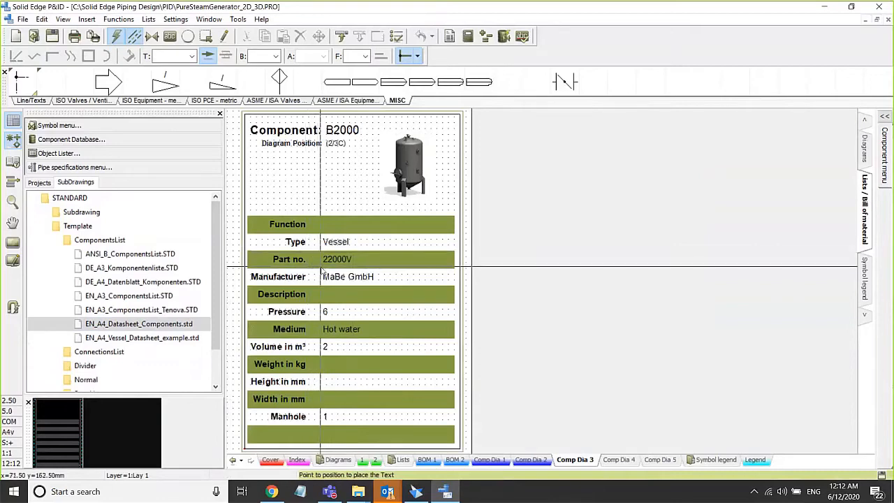
{"action": "left_click", "coordinate": [619, 460]}
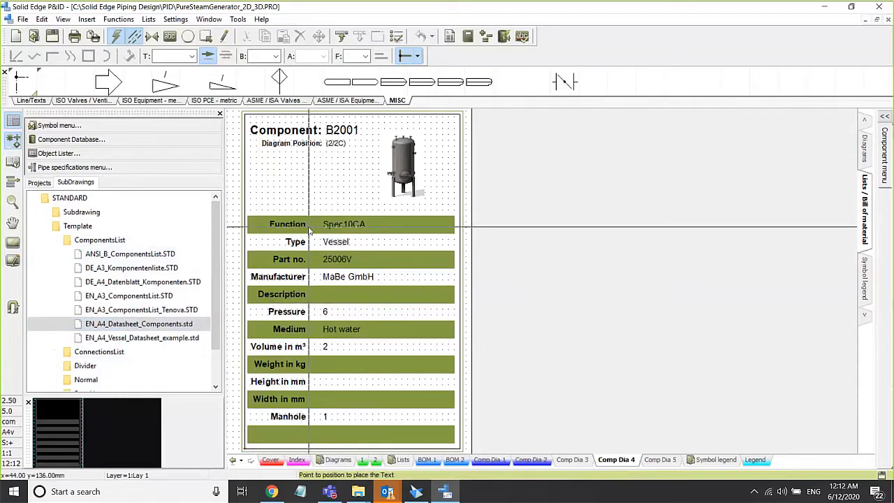
Open the component data of pump P3000 on diagram page 2 and bring up its linked INFO document.
{"action": "left_click", "coordinate": [377, 461]}
{"action": "scroll", "coordinate": [455, 210], "scroll_direction": "up", "scroll_amount": 3}
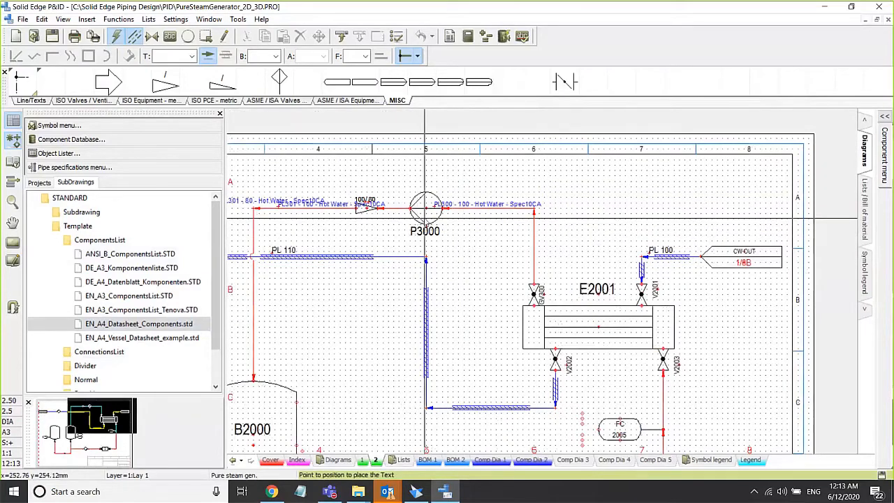
{"action": "mouse_move", "coordinate": [425, 222]}
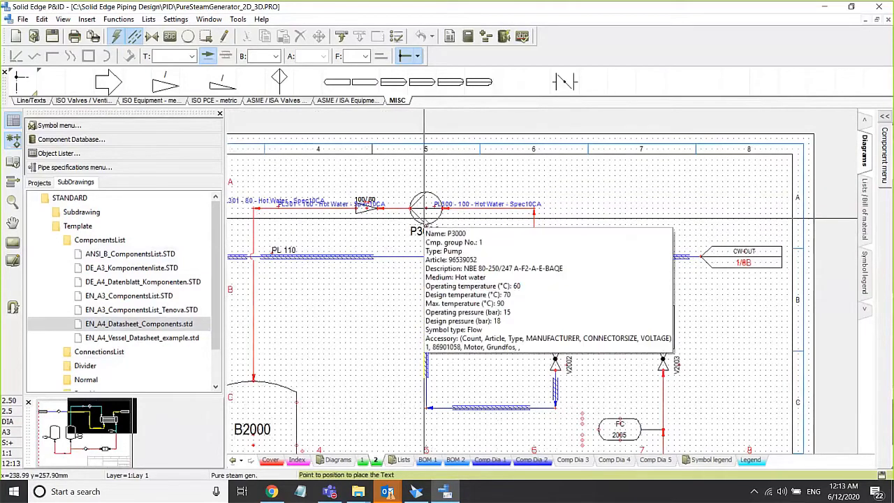
{"action": "double_click", "coordinate": [424, 213]}
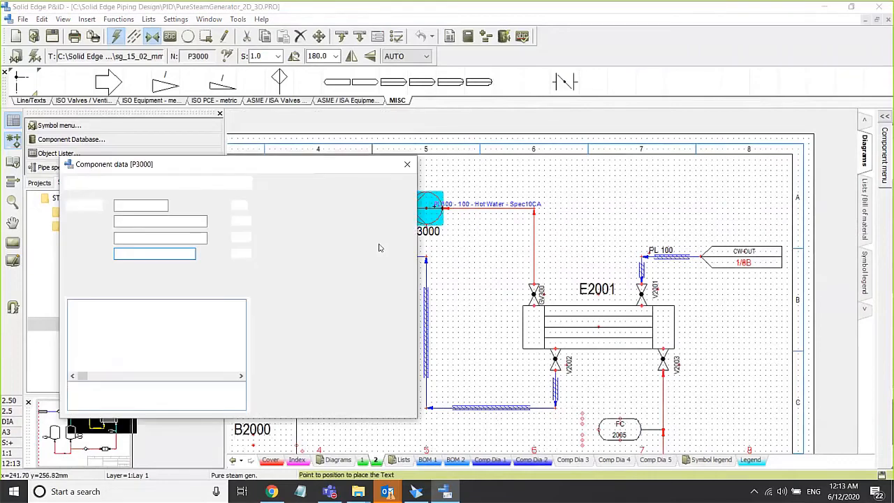
{"action": "left_click_drag", "start_coordinate": [150, 237], "coordinate": [117, 238]}
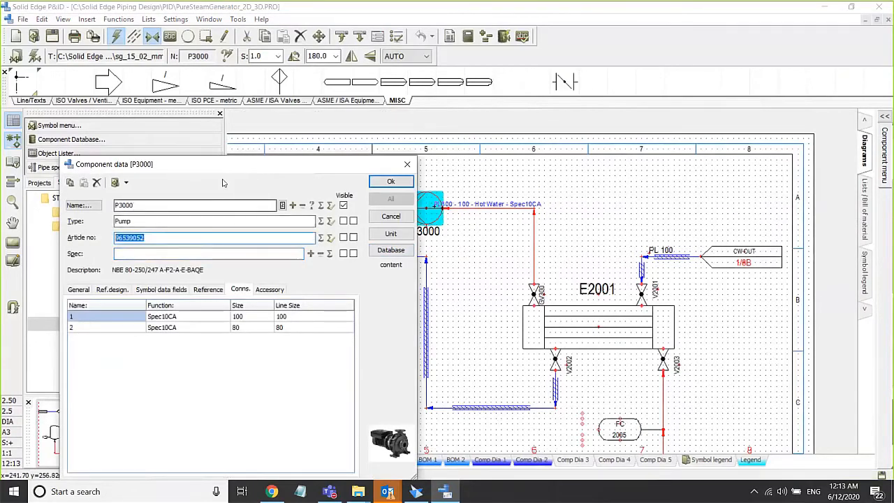
{"action": "left_click", "coordinate": [126, 182]}
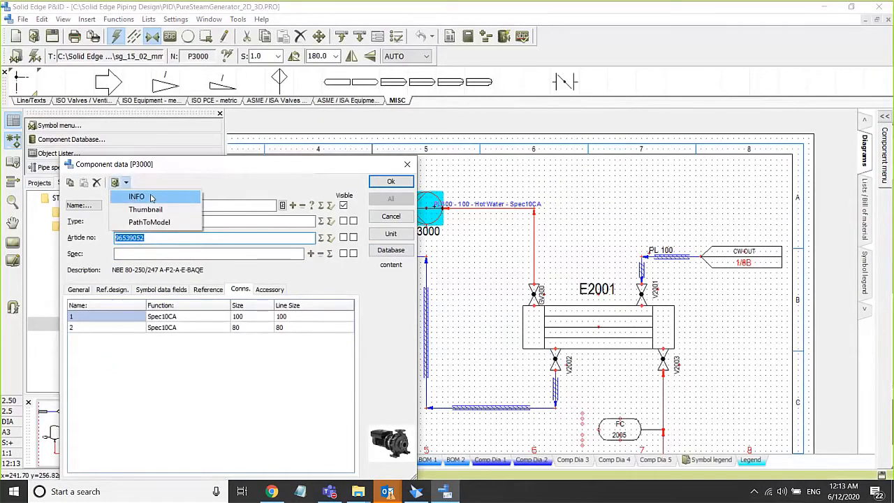
{"action": "left_click", "coordinate": [151, 197]}
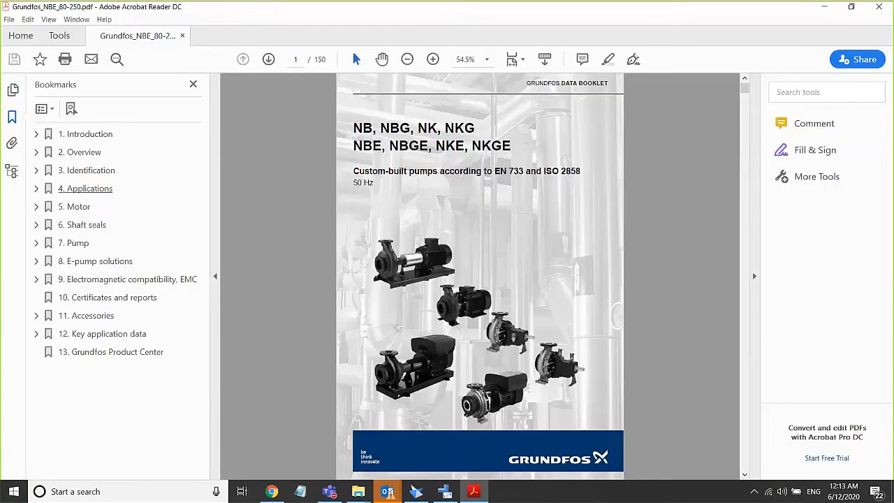
Skim the cover and table of contents of the Grundfos pump data booklet.
{"action": "scroll", "coordinate": [406, 372], "scroll_direction": "down", "scroll_amount": 1}
{"action": "scroll", "coordinate": [454, 366], "scroll_direction": "up", "scroll_amount": 1, "text": "ctrl"}
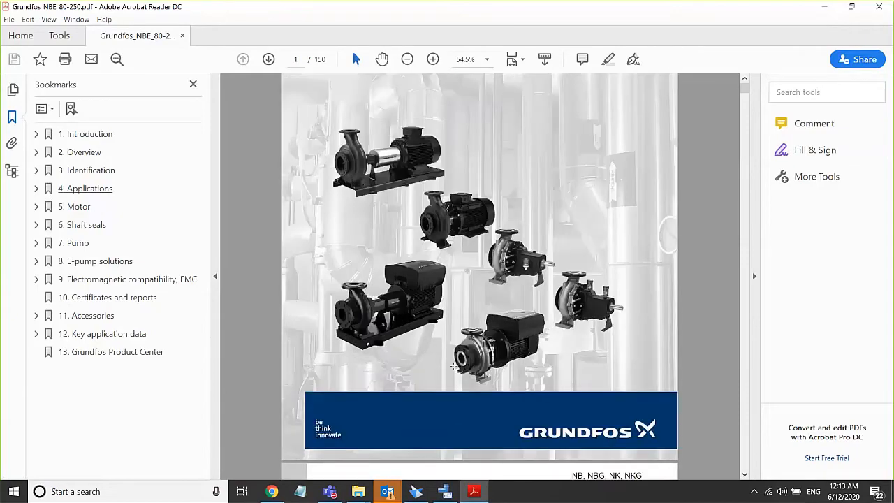
{"action": "scroll", "coordinate": [453, 367], "scroll_direction": "down", "scroll_amount": 3, "text": "ctrl"}
{"action": "scroll", "coordinate": [461, 321], "scroll_direction": "up", "scroll_amount": 4, "text": "ctrl"}
{"action": "scroll", "coordinate": [457, 297], "scroll_direction": "up", "scroll_amount": 2}
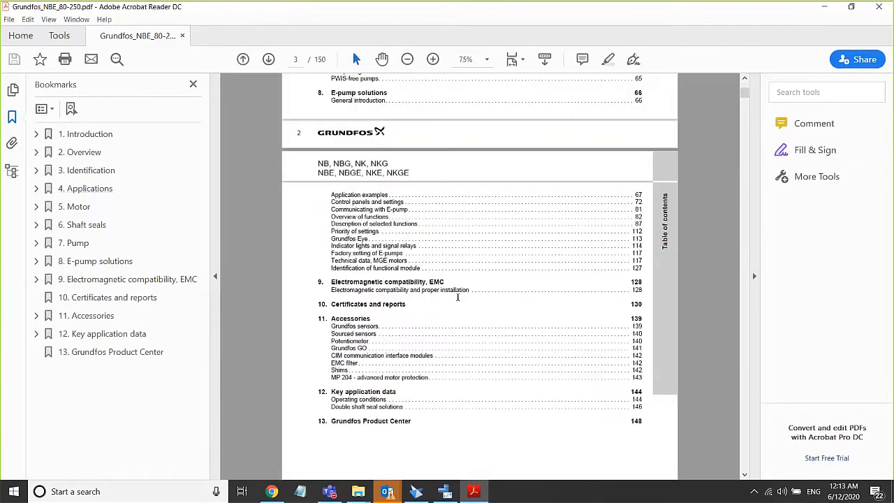
{"action": "scroll", "coordinate": [454, 293], "scroll_direction": "up", "scroll_amount": 15}
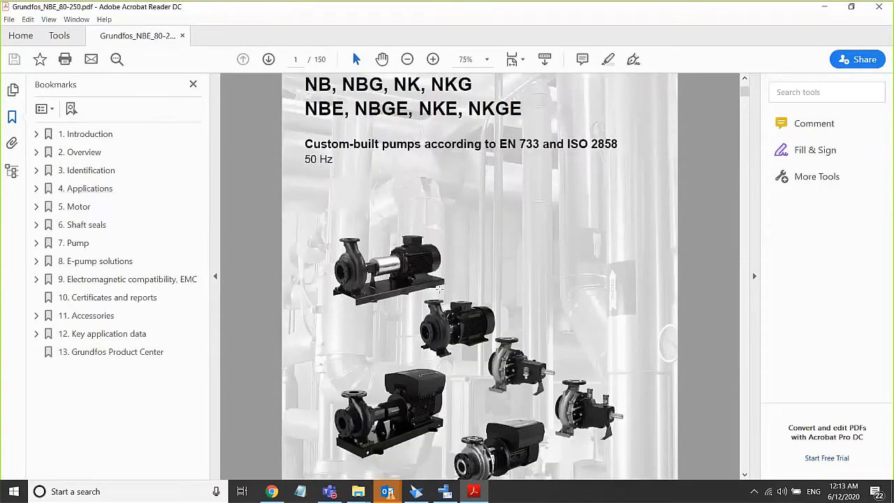
{"action": "scroll", "coordinate": [439, 288], "scroll_direction": "up", "scroll_amount": 2}
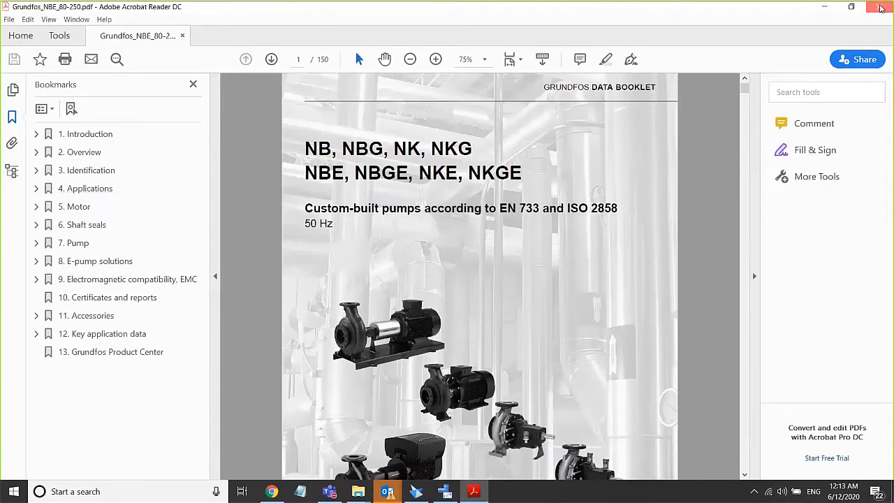
Close the data booklet and the component data of pump P3000, and deselect the pump on the diagram.
{"action": "left_click", "coordinate": [880, 7]}
{"action": "left_click", "coordinate": [393, 181]}
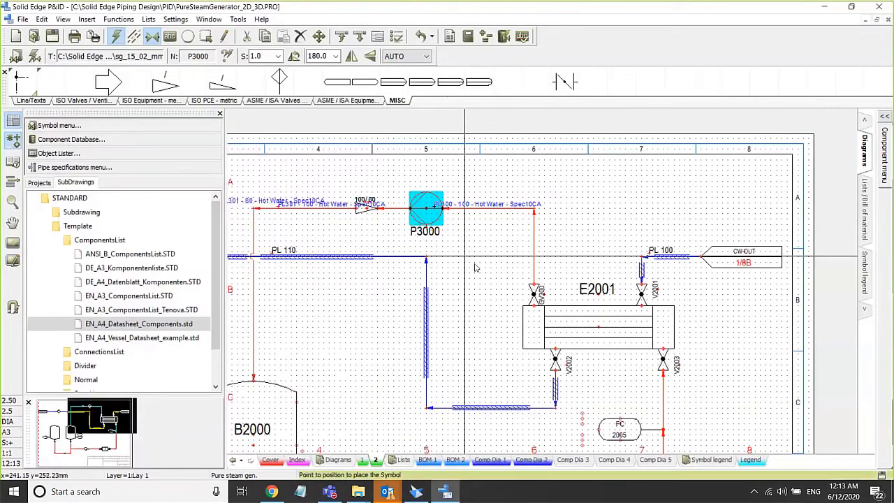
{"action": "left_click", "coordinate": [474, 265]}
{"action": "scroll", "coordinate": [417, 286], "scroll_direction": "down", "scroll_amount": 1}
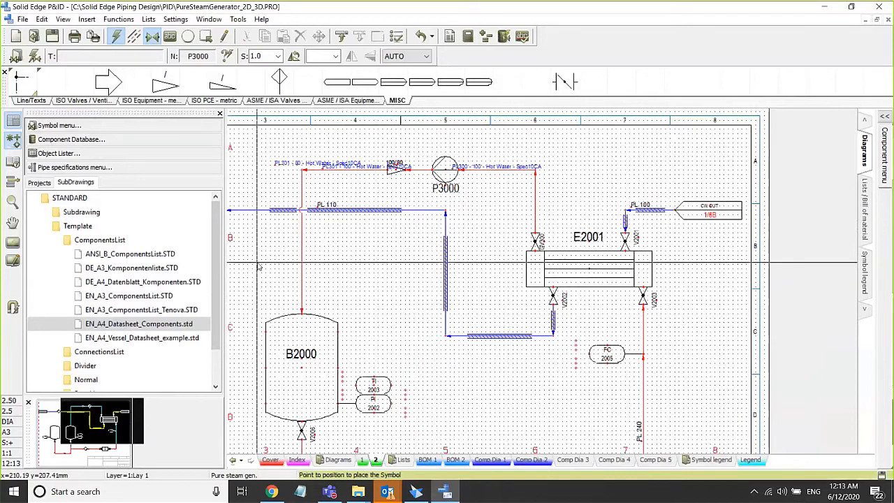
Create the parts list file in XML format and save the changes to the format file template_partlist.pff.
{"action": "left_click", "coordinate": [149, 20]}
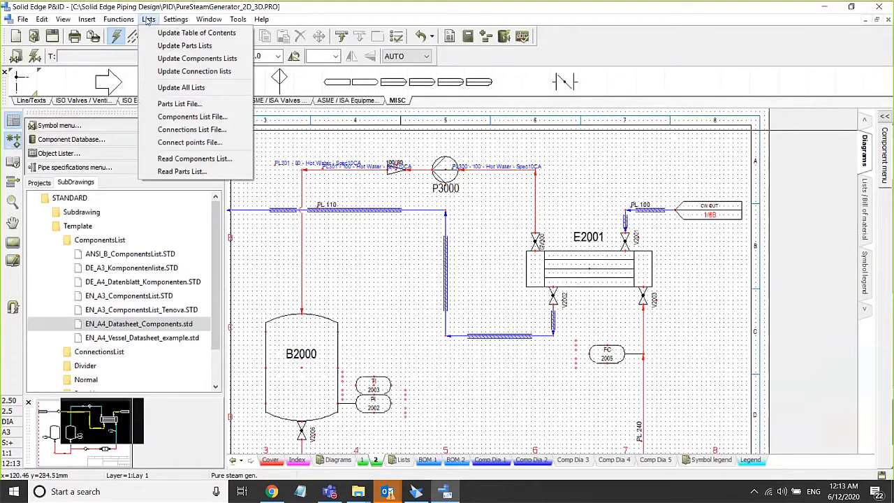
{"action": "mouse_move", "coordinate": [161, 19]}
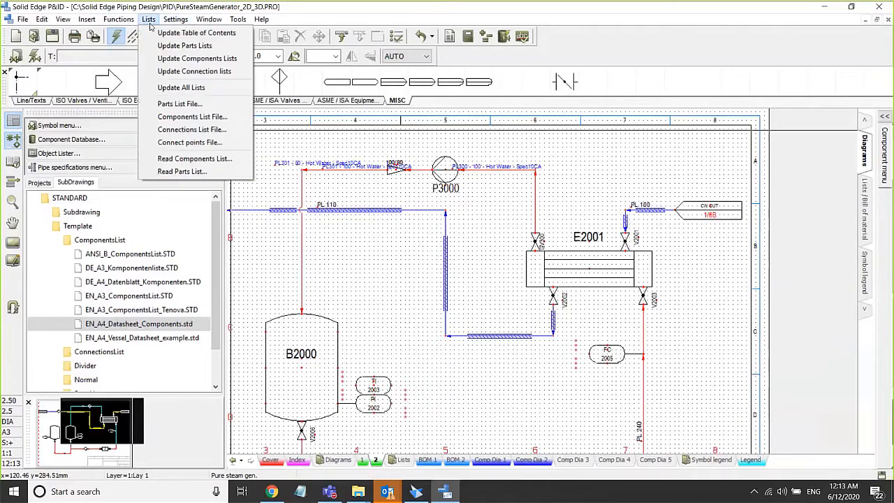
{"action": "left_click", "coordinate": [195, 103]}
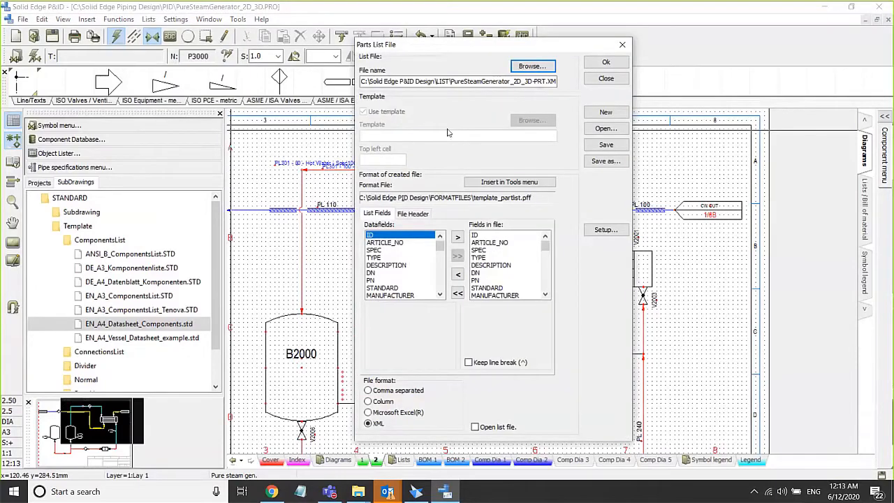
{"action": "left_click", "coordinate": [377, 389]}
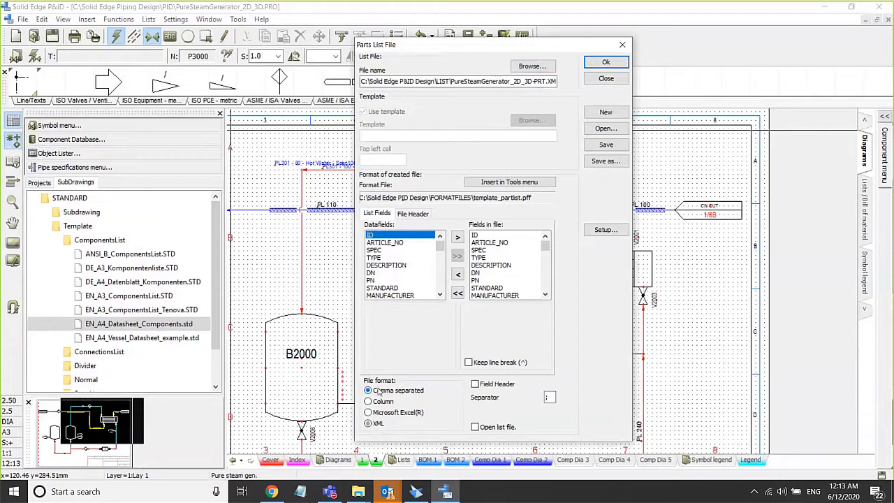
{"action": "left_click", "coordinate": [384, 412]}
{"action": "left_click", "coordinate": [376, 425]}
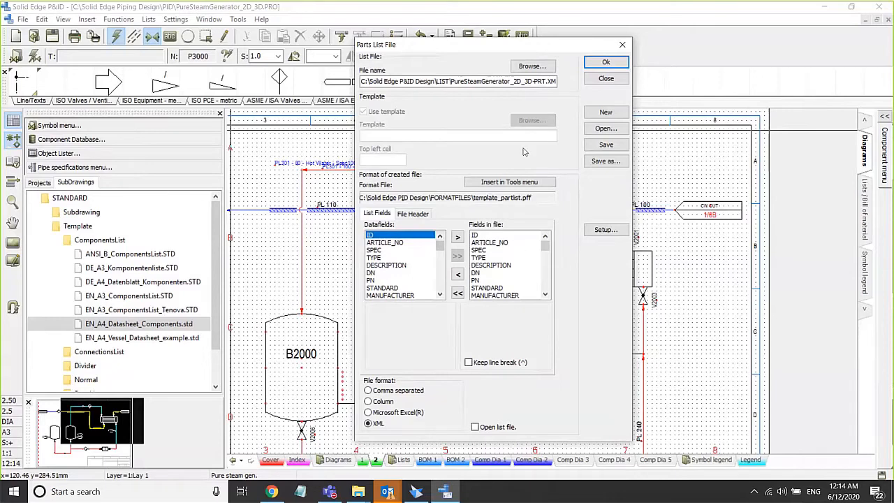
{"action": "left_click", "coordinate": [606, 63]}
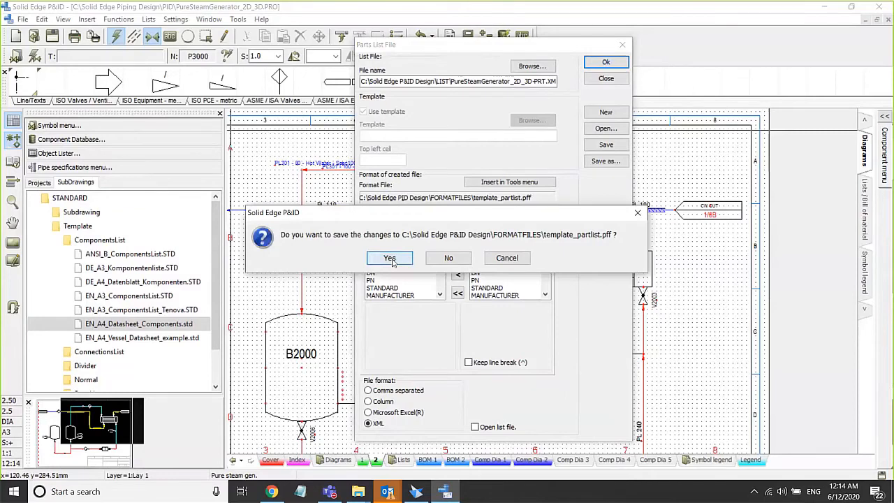
{"action": "left_click", "coordinate": [390, 258]}
{"action": "left_click", "coordinate": [130, 23]}
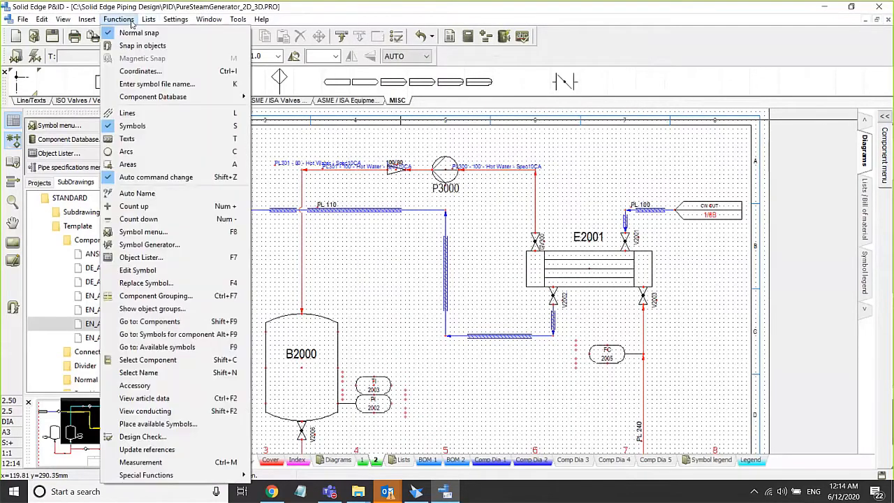
{"action": "mouse_move", "coordinate": [149, 19]}
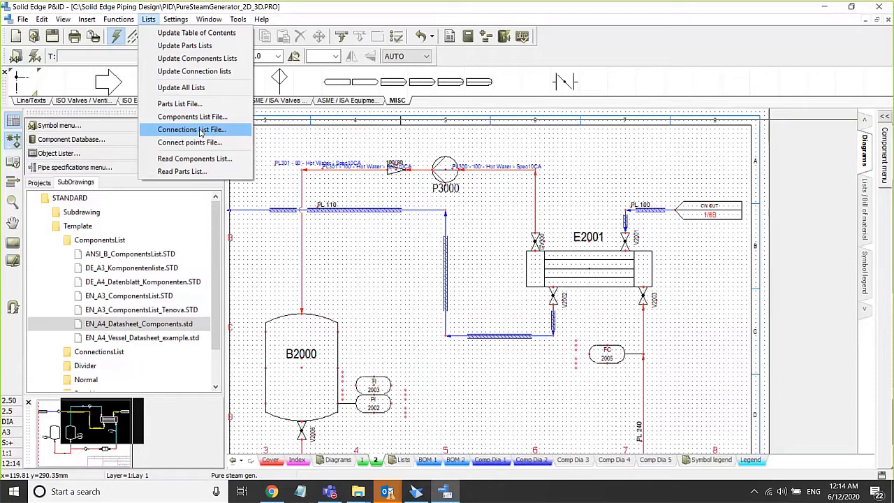
{"action": "left_click", "coordinate": [275, 141]}
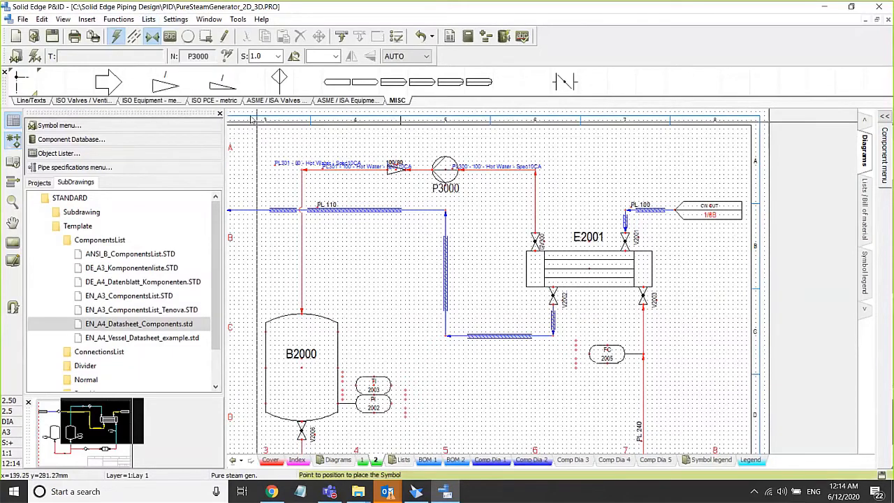
Start a PDF export of the project and bring up its page selection.
{"action": "left_click", "coordinate": [23, 20]}
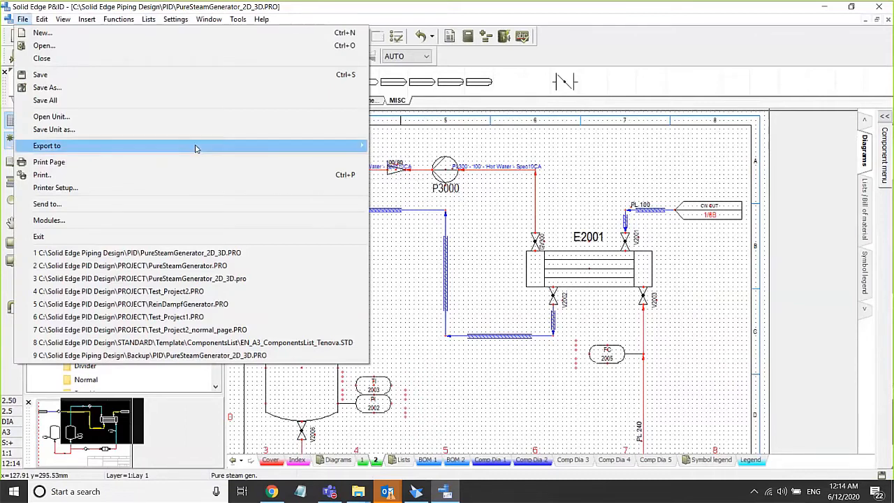
{"action": "mouse_move", "coordinate": [228, 148]}
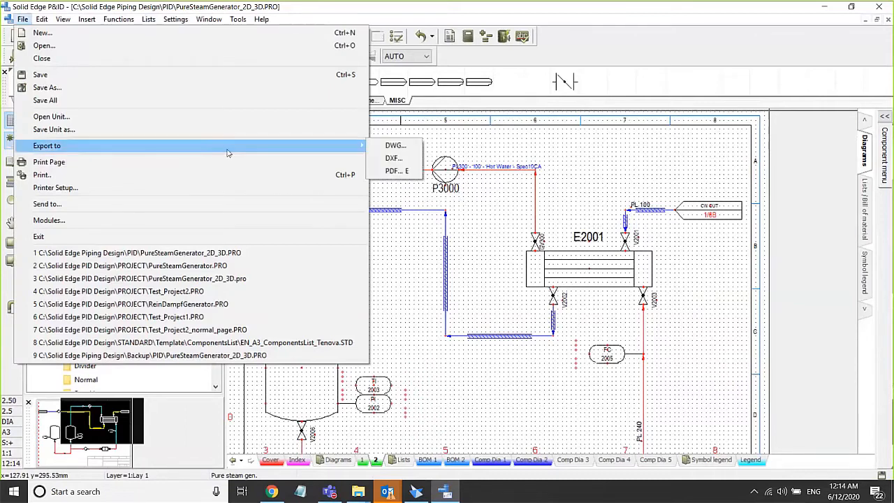
{"action": "left_click", "coordinate": [396, 172]}
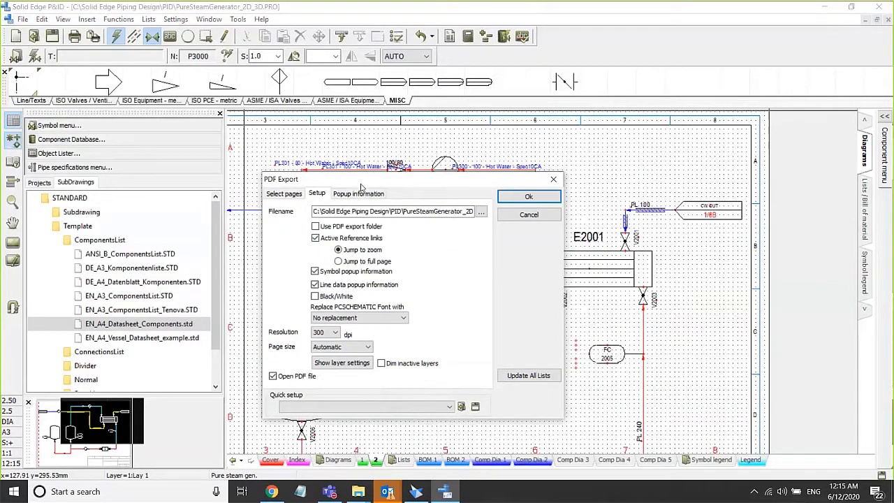
{"action": "left_click", "coordinate": [288, 194]}
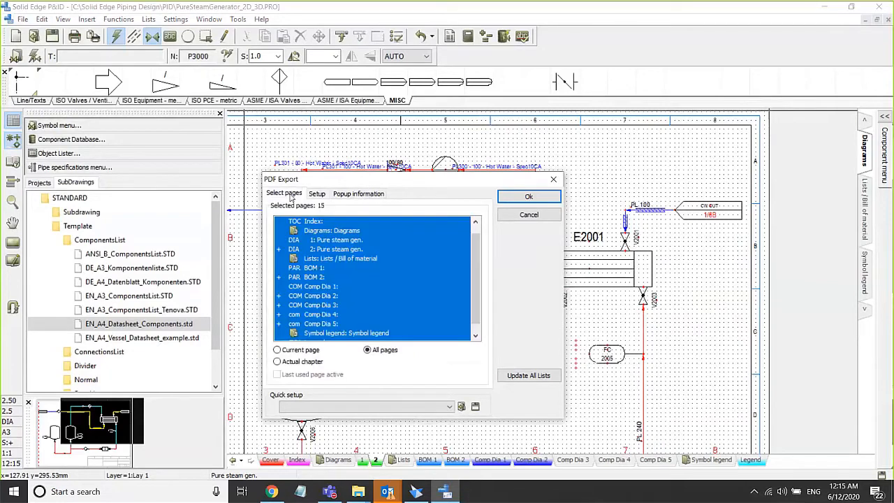
Try limiting the PDF export to single entries in the page list, and set it back to all pages.
{"action": "left_click", "coordinate": [334, 233]}
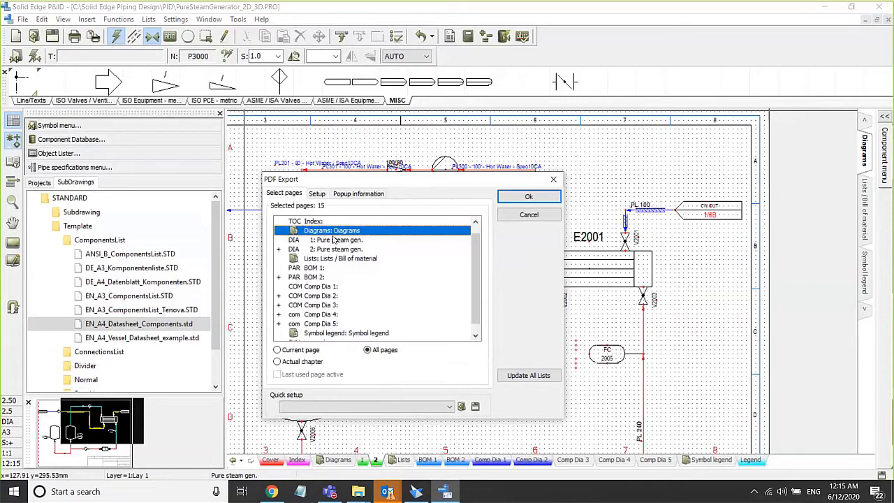
{"action": "left_click", "coordinate": [336, 248]}
{"action": "left_click", "coordinate": [336, 240]}
{"action": "left_click", "coordinate": [336, 232]}
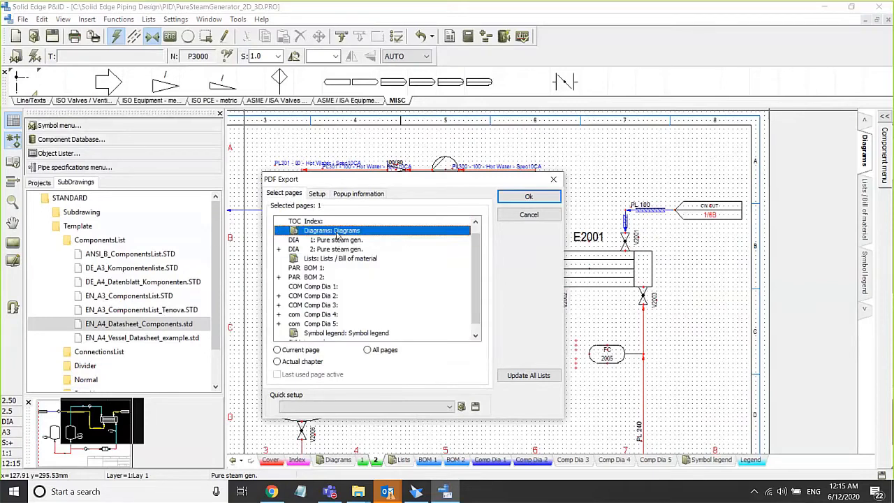
{"action": "key", "text": "Down"}
{"action": "key", "text": "Down"}
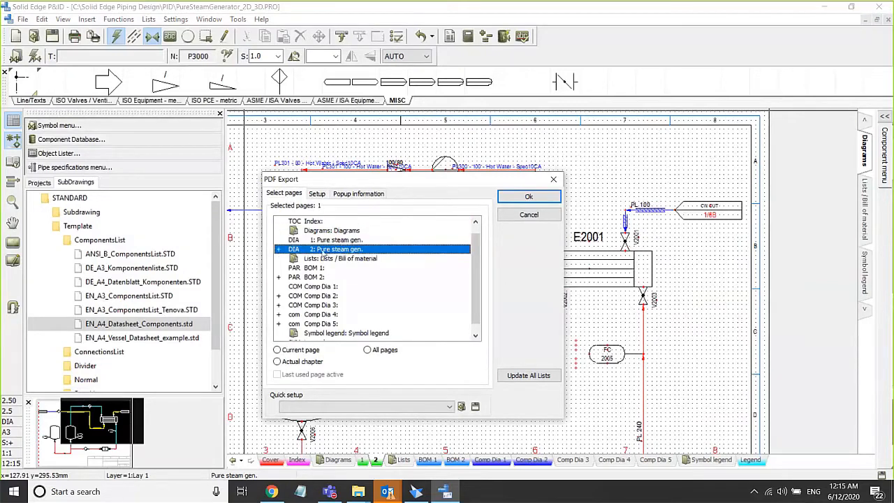
{"action": "key", "text": "Down"}
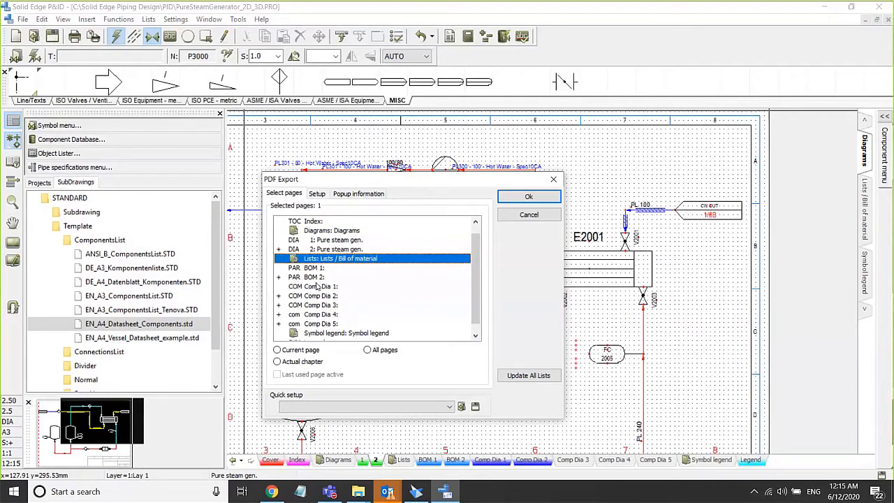
{"action": "left_click", "coordinate": [368, 350]}
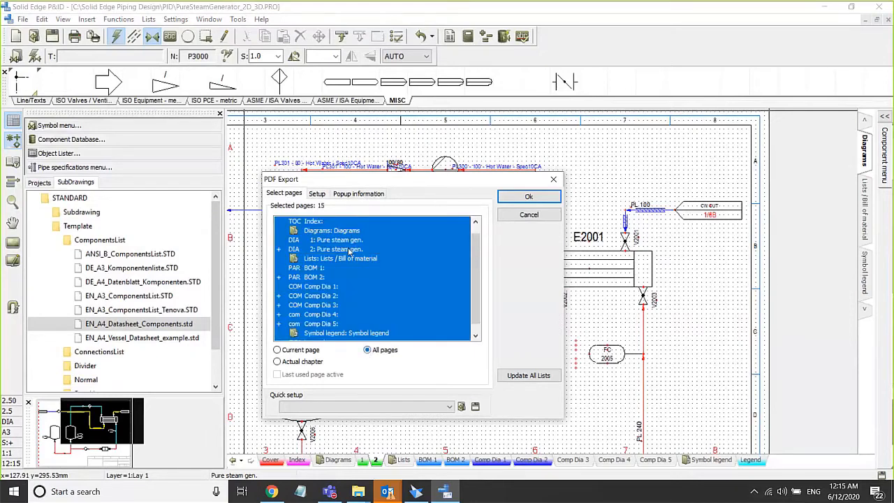
Exclude Material, Width (mm) and Volume (m3) from the PDF's symbol popup, and Design pressure and Category from its line popup.
{"action": "left_click", "coordinate": [357, 195]}
{"action": "left_click", "coordinate": [279, 316]}
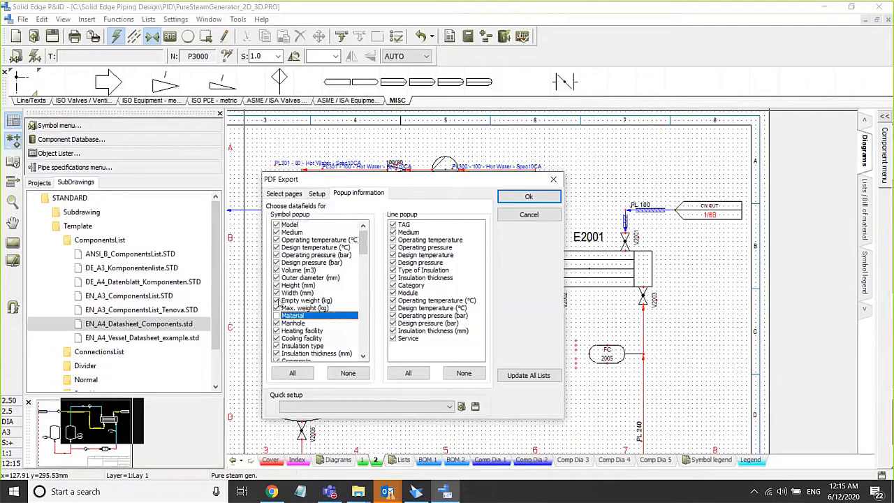
{"action": "left_click", "coordinate": [279, 293]}
{"action": "left_click", "coordinate": [277, 271]}
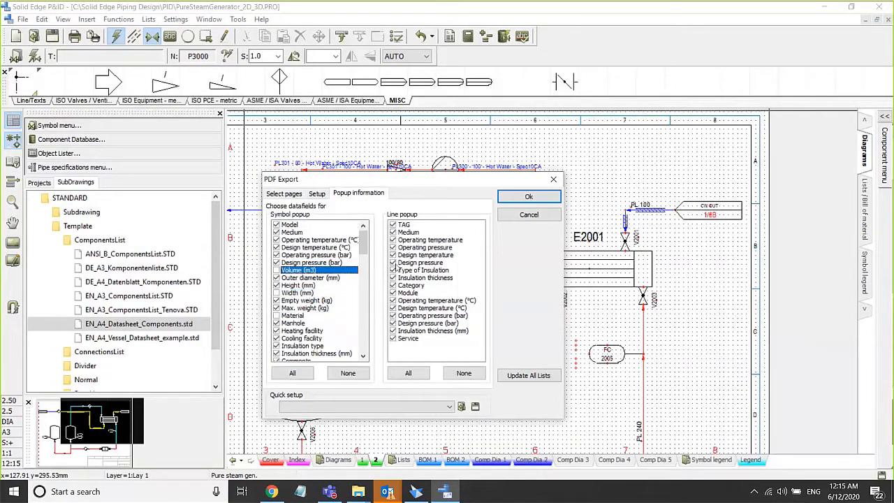
{"action": "left_click", "coordinate": [393, 264]}
{"action": "left_click", "coordinate": [394, 286]}
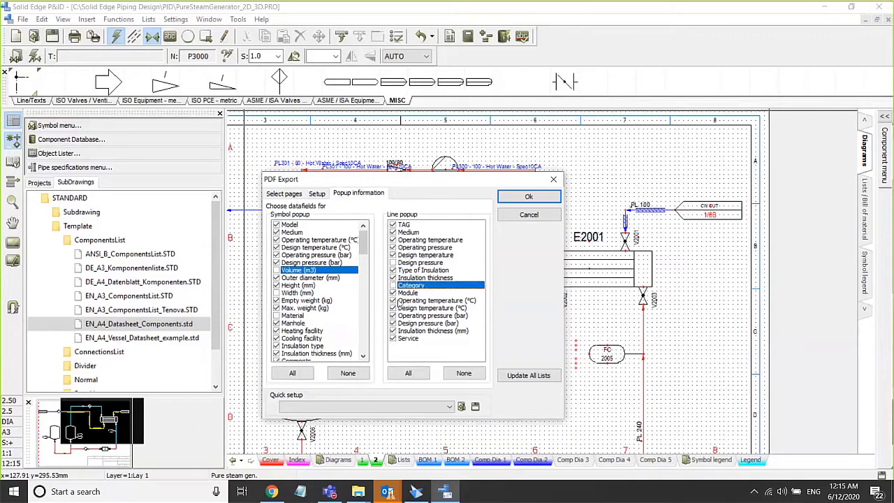
Include all datafields again in both the symbol popup and the line popup of the PDF export.
{"action": "left_click", "coordinate": [276, 316]}
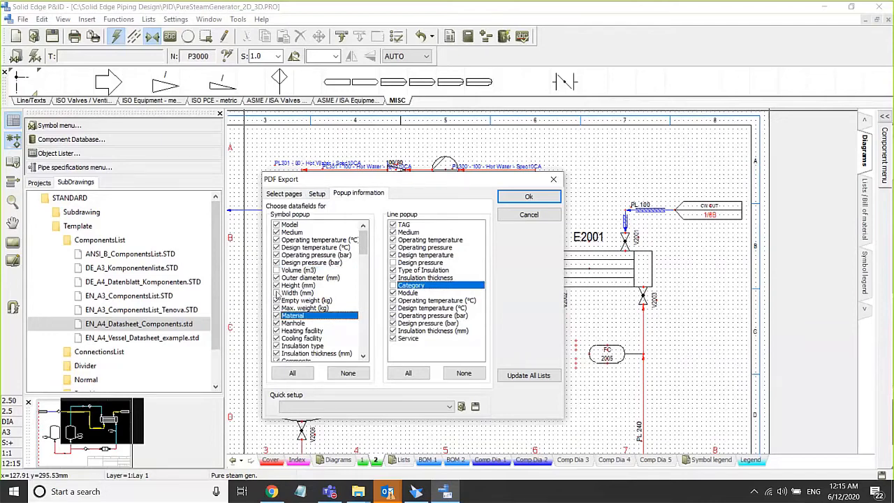
{"action": "left_click", "coordinate": [277, 293]}
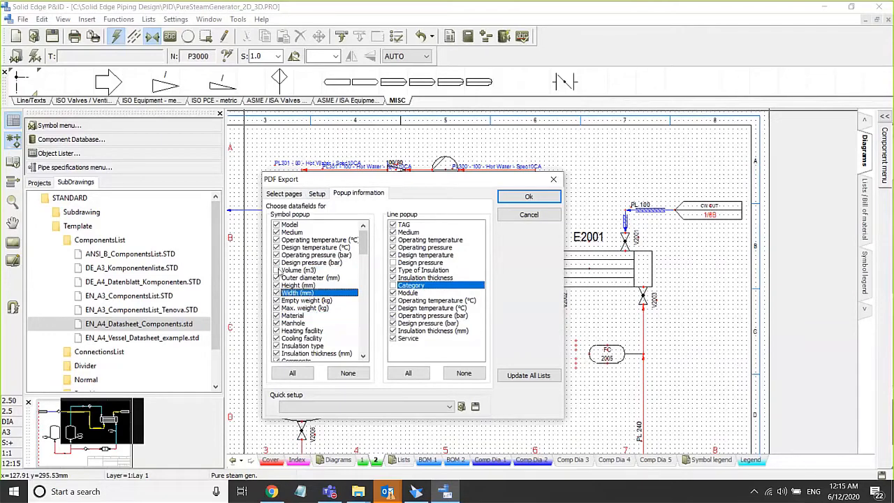
{"action": "left_click", "coordinate": [276, 270]}
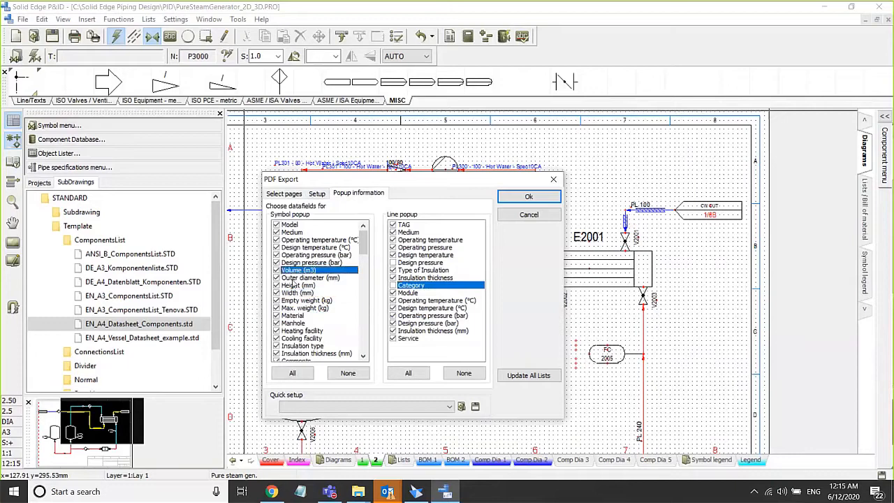
{"action": "left_click", "coordinate": [393, 285]}
{"action": "left_click", "coordinate": [393, 263]}
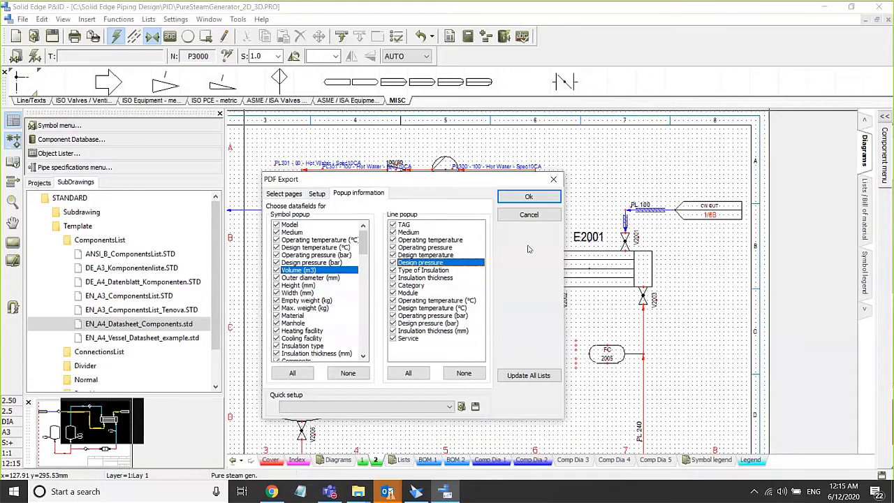
{"action": "left_click", "coordinate": [291, 373]}
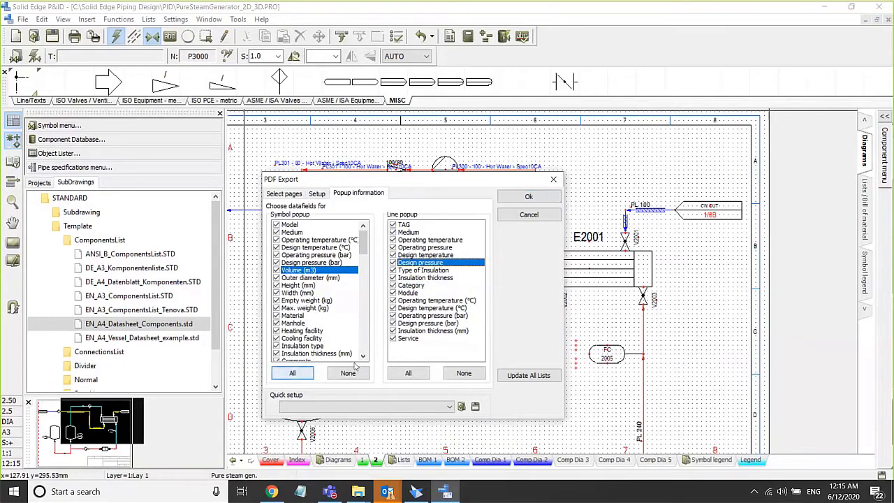
{"action": "left_click", "coordinate": [409, 374]}
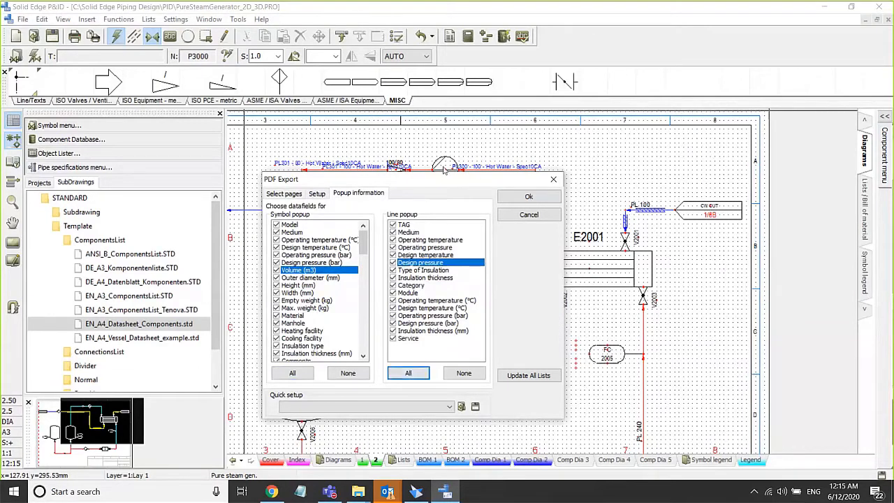
Set the export file name to 1PureSteamGenerator_2D_3D.PDF and export all pages of the project.
{"action": "left_click_drag", "start_coordinate": [444, 169], "coordinate": [444, 170]}
{"action": "left_click", "coordinate": [249, 181]}
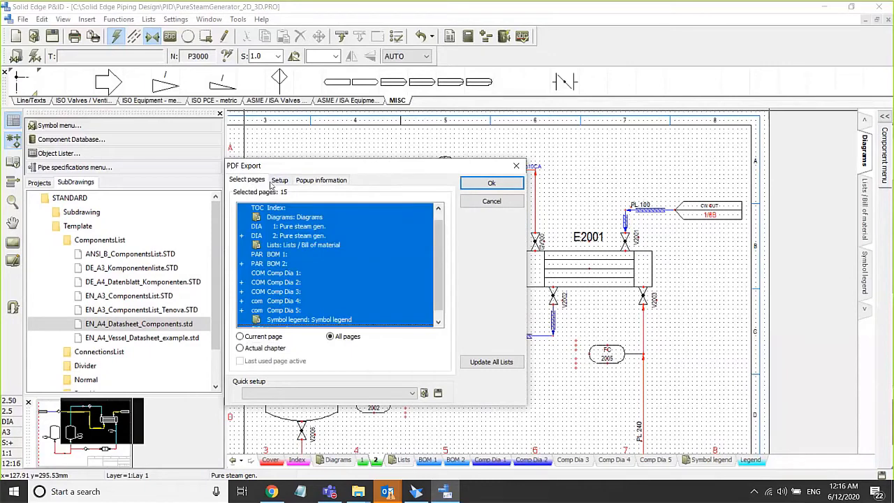
{"action": "left_click", "coordinate": [278, 180]}
{"action": "left_click", "coordinate": [343, 197]}
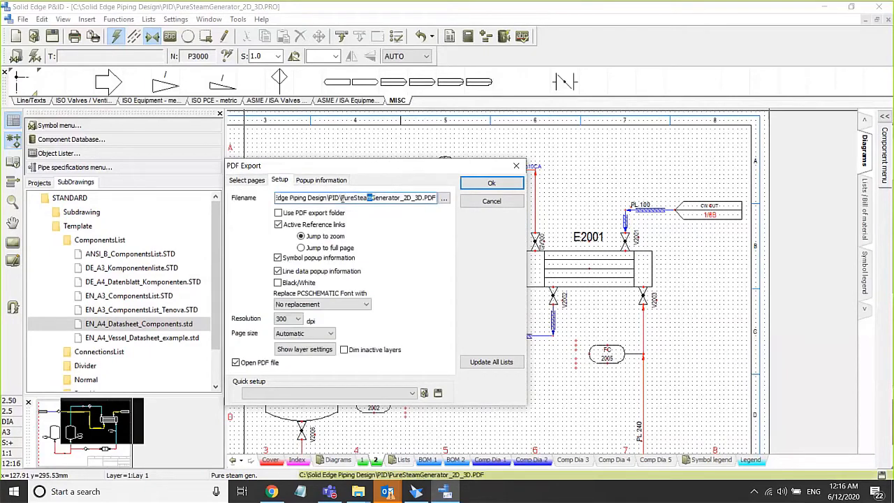
{"action": "type", "text": "1"}
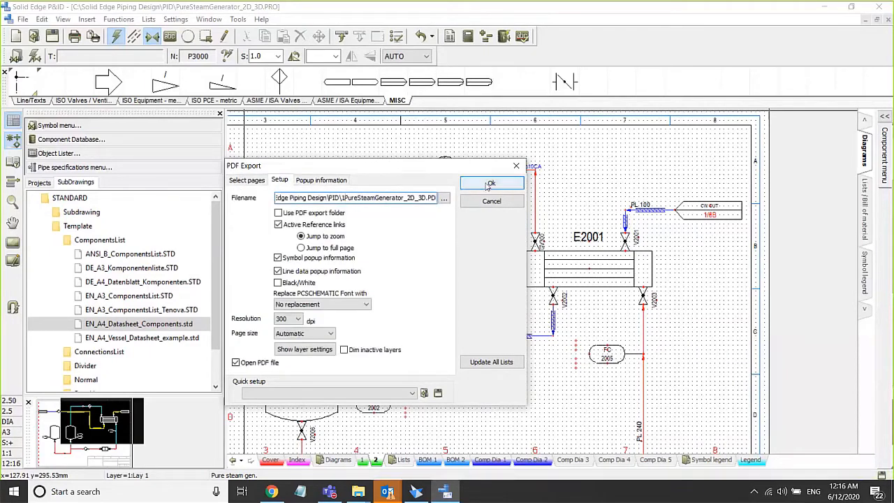
{"action": "left_click", "coordinate": [489, 185]}
{"action": "left_click", "coordinate": [392, 258]}
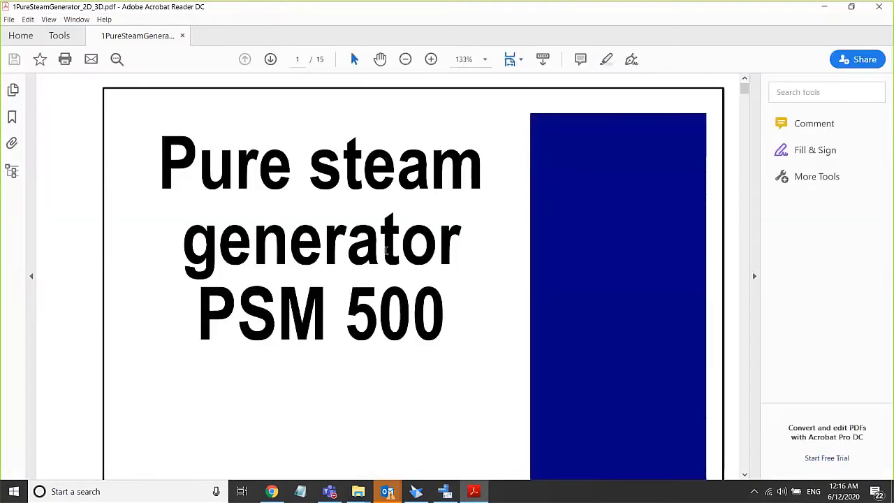
Look through the exported PDF up to the cooling water diagram and check the popup data of pump P3000 and line PL300.
{"action": "scroll", "coordinate": [275, 241], "scroll_direction": "down", "scroll_amount": 6}
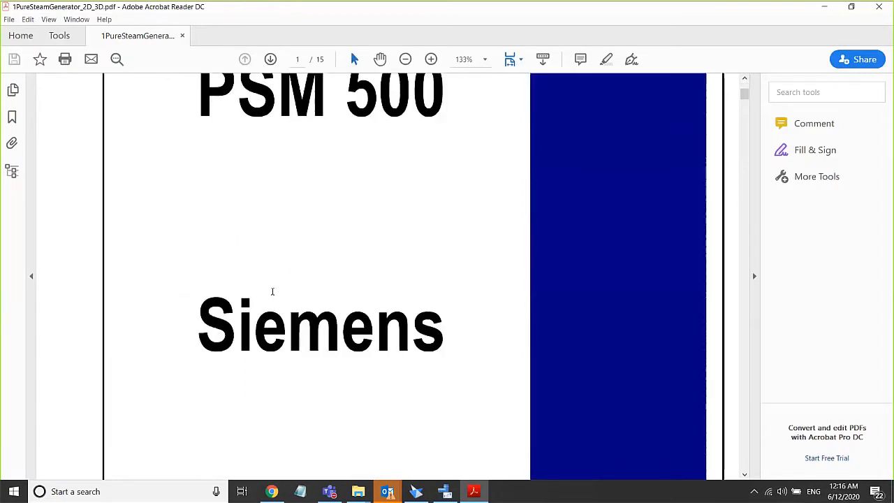
{"action": "scroll", "coordinate": [309, 313], "scroll_direction": "down", "scroll_amount": 10}
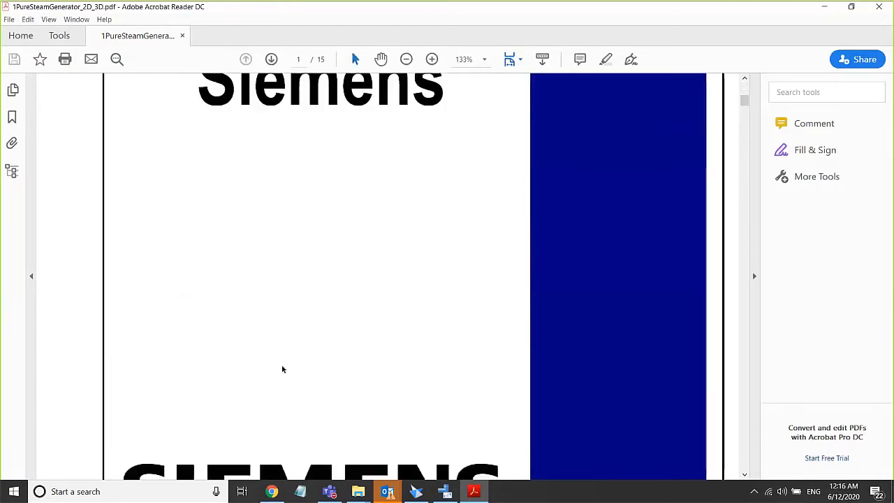
{"action": "scroll", "coordinate": [263, 350], "scroll_direction": "down", "scroll_amount": 20}
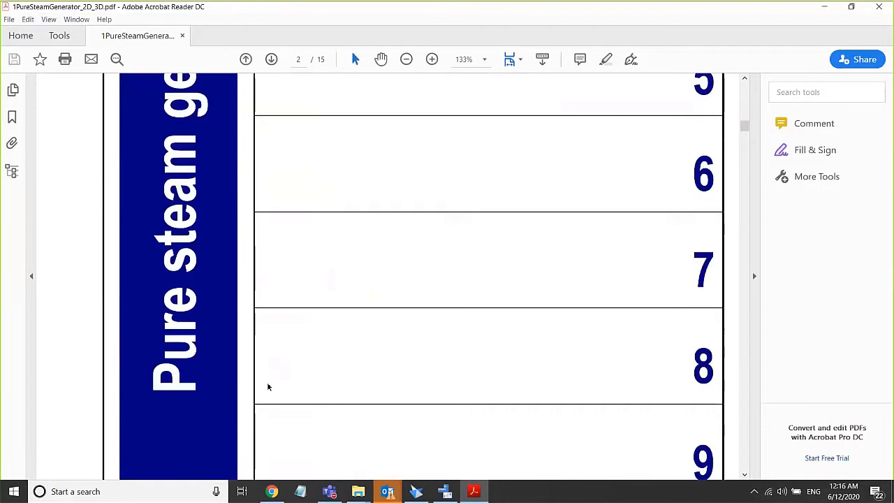
{"action": "scroll", "coordinate": [292, 391], "scroll_direction": "down", "scroll_amount": 16}
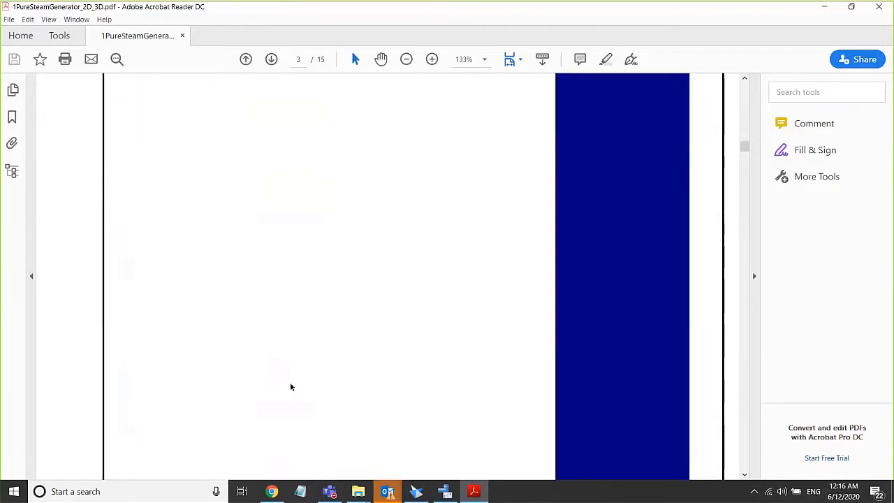
{"action": "scroll", "coordinate": [290, 386], "scroll_direction": "down", "scroll_amount": 3, "text": "ctrl"}
{"action": "scroll", "coordinate": [354, 317], "scroll_direction": "down", "scroll_amount": 10}
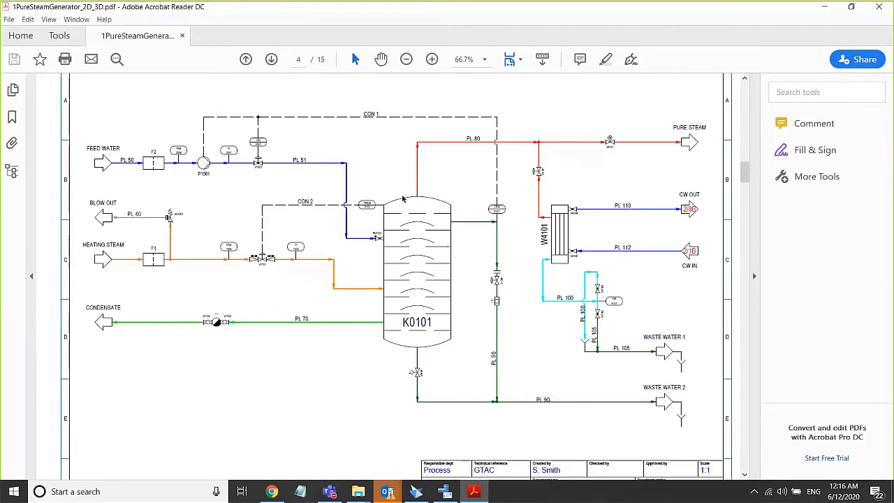
{"action": "scroll", "coordinate": [349, 268], "scroll_direction": "down", "scroll_amount": 3}
{"action": "scroll", "coordinate": [327, 300], "scroll_direction": "down", "scroll_amount": 5}
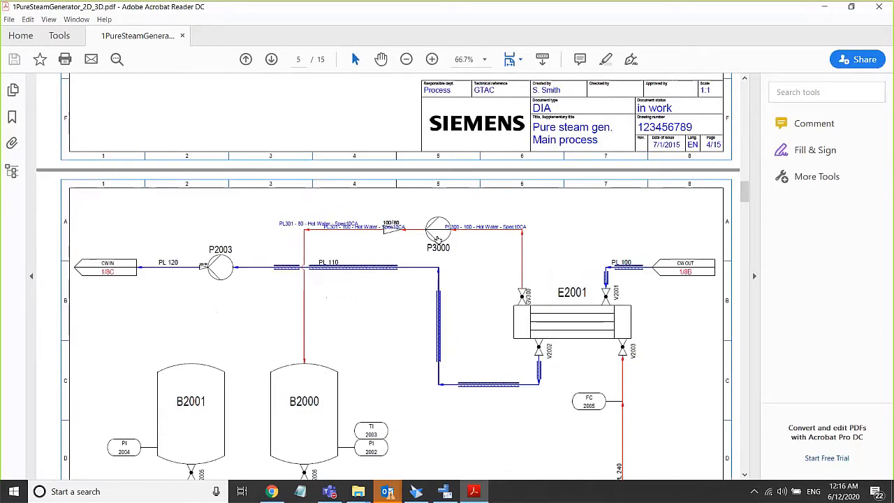
{"action": "mouse_move", "coordinate": [438, 239]}
{"action": "mouse_move", "coordinate": [523, 265]}
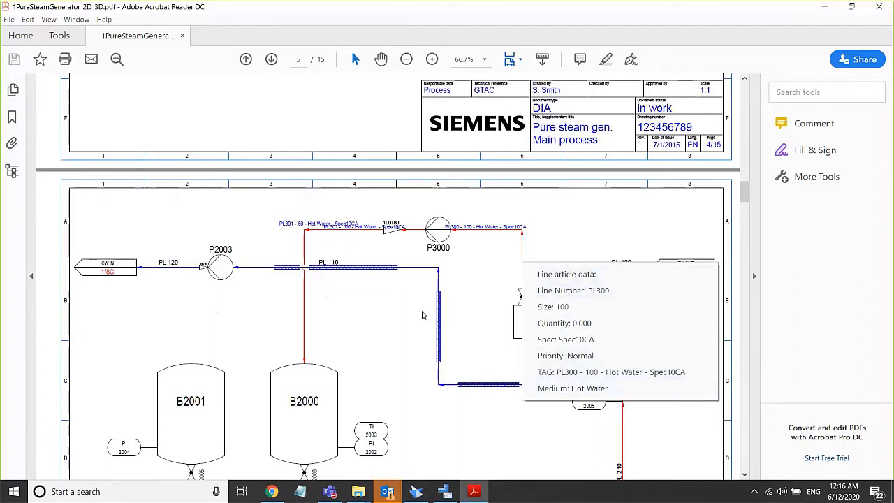
Review the PDF's bills of material and component lists, follow the P3000 link to its diagram, and close the PDF.
{"action": "scroll", "coordinate": [386, 356], "scroll_direction": "down", "scroll_amount": 15}
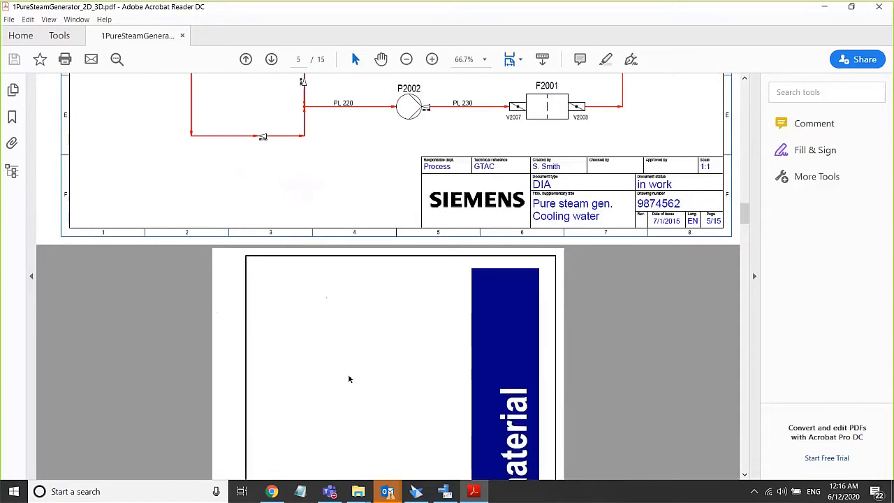
{"action": "scroll", "coordinate": [325, 378], "scroll_direction": "down", "scroll_amount": 15}
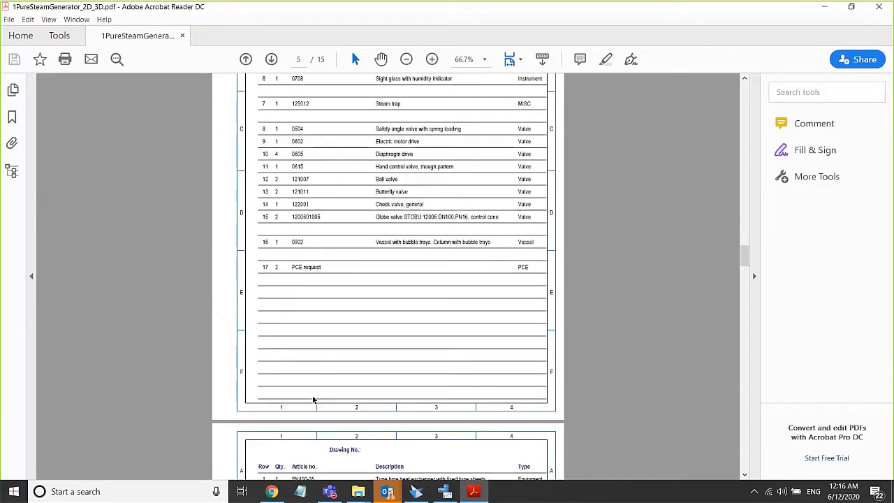
{"action": "scroll", "coordinate": [310, 393], "scroll_direction": "down", "scroll_amount": 15}
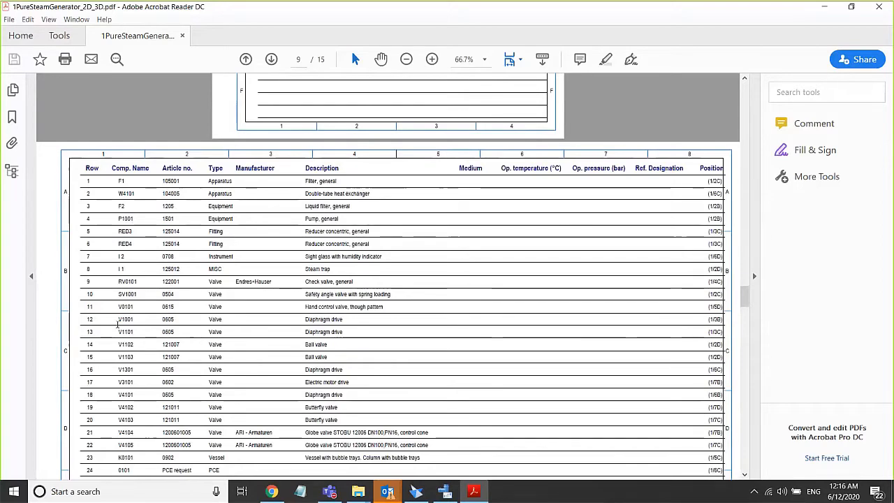
{"action": "scroll", "coordinate": [124, 338], "scroll_direction": "down", "scroll_amount": 3}
{"action": "scroll", "coordinate": [124, 338], "scroll_direction": "down", "scroll_amount": 10}
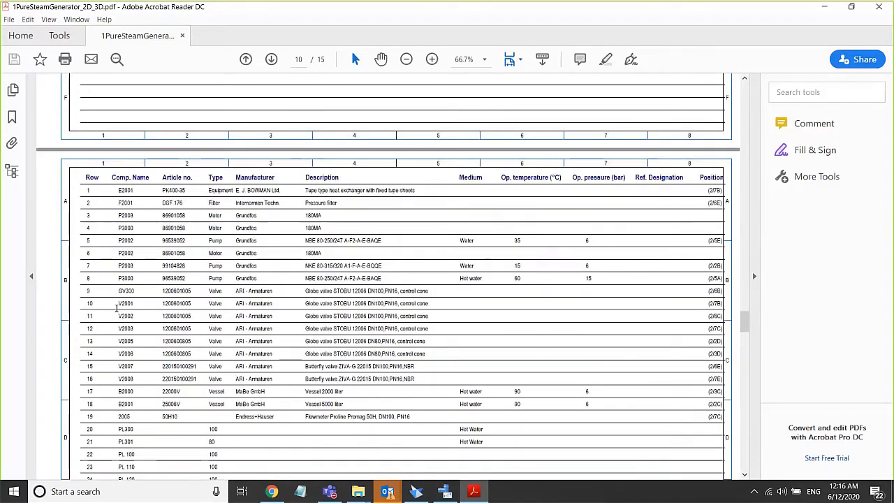
{"action": "left_click", "coordinate": [124, 279]}
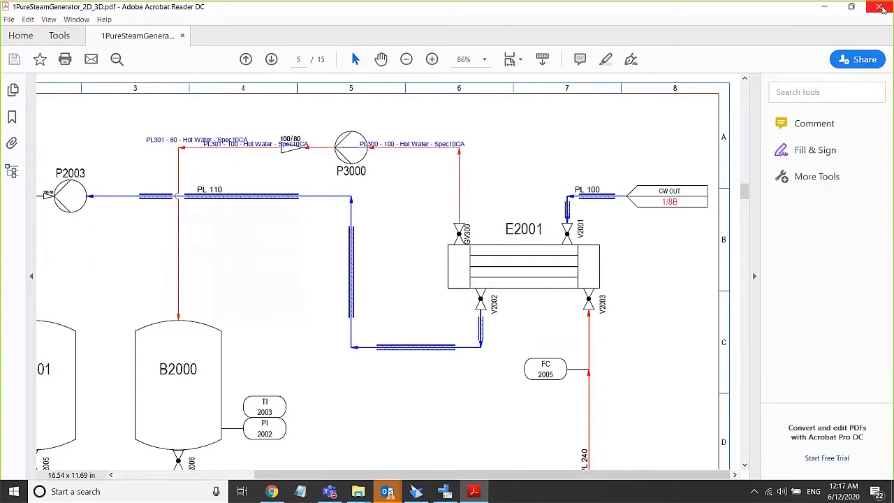
{"action": "left_click", "coordinate": [879, 7]}
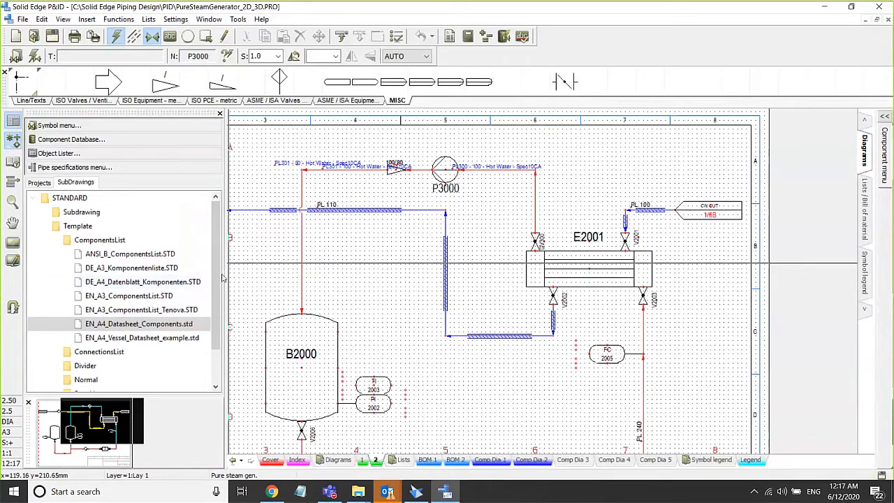
Narrow the subdrawings pane to give the cooling water diagram more room and view the whole diagram.
{"action": "left_click_drag", "start_coordinate": [226, 274], "coordinate": [161, 285]}
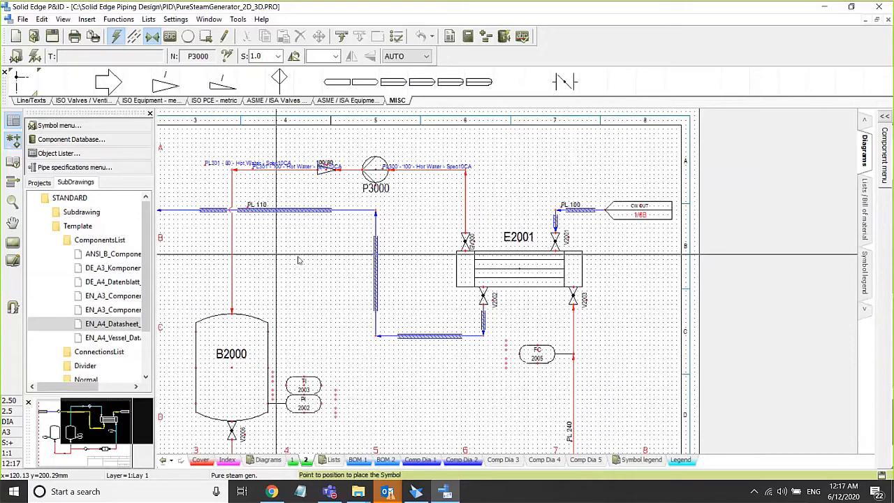
{"action": "scroll", "coordinate": [298, 261], "scroll_direction": "down", "scroll_amount": 2}
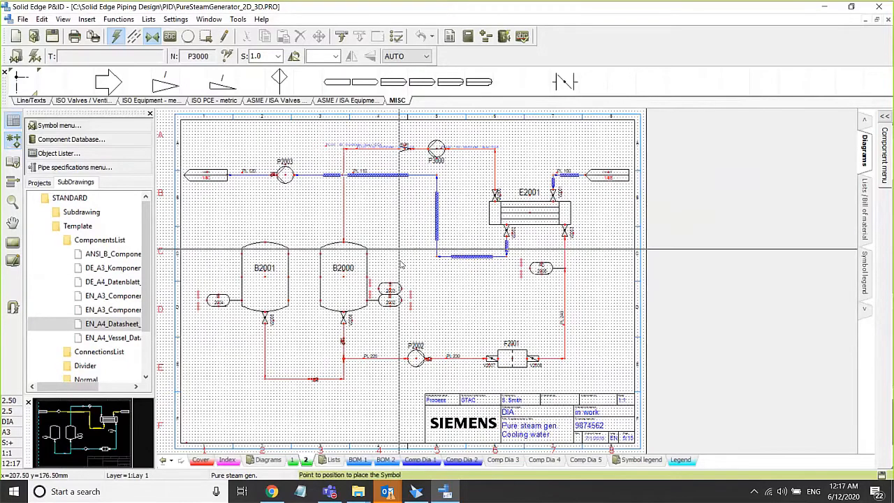
{"action": "middle_click_drag", "start_coordinate": [400, 262], "coordinate": [364, 264]}
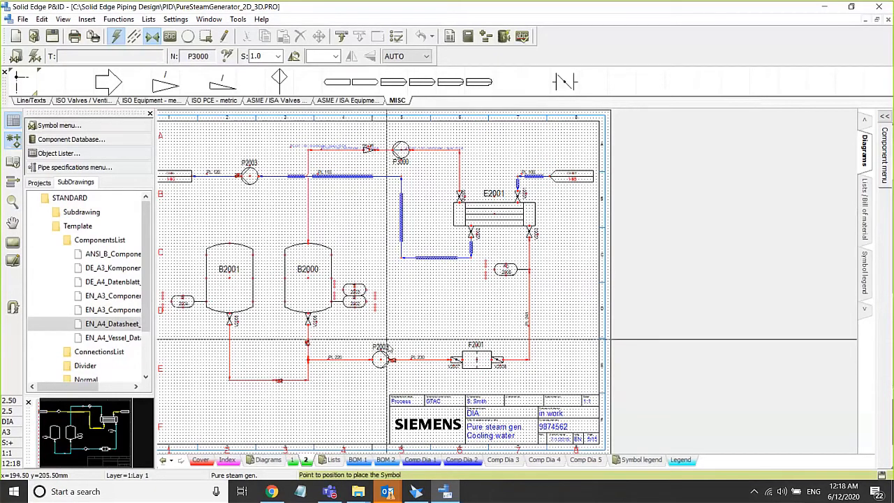
Switch to the _CW_Plant.asm assembly in Solid Edge and refresh its P&ID To-Do list from the PID project.
{"action": "mouse_move", "coordinate": [419, 497]}
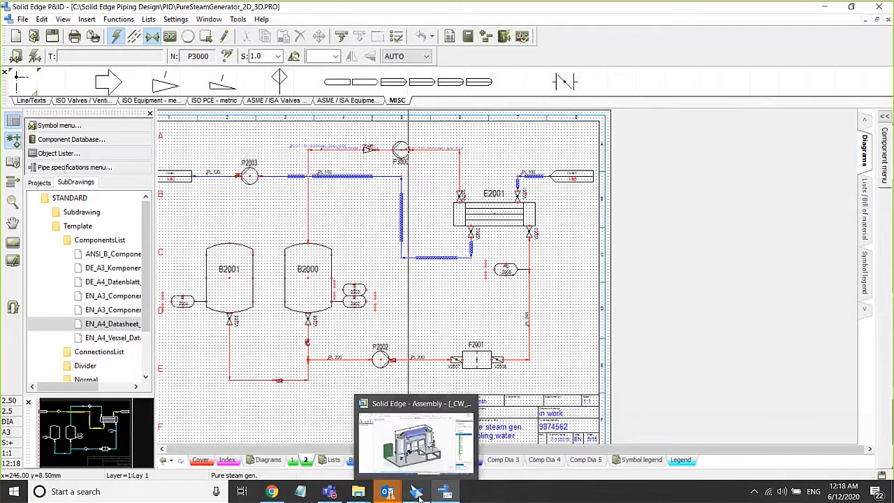
{"action": "left_click", "coordinate": [417, 494]}
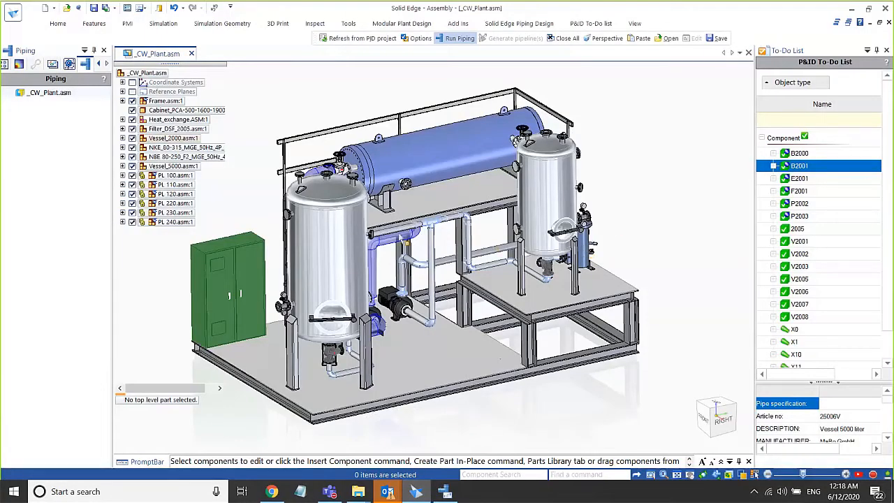
{"action": "middle_click_drag", "start_coordinate": [403, 239], "coordinate": [434, 271]}
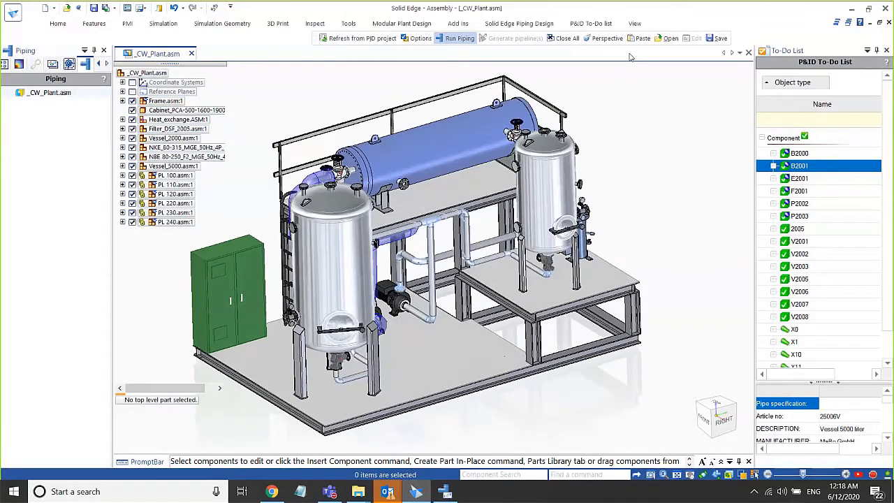
{"action": "left_click", "coordinate": [593, 26]}
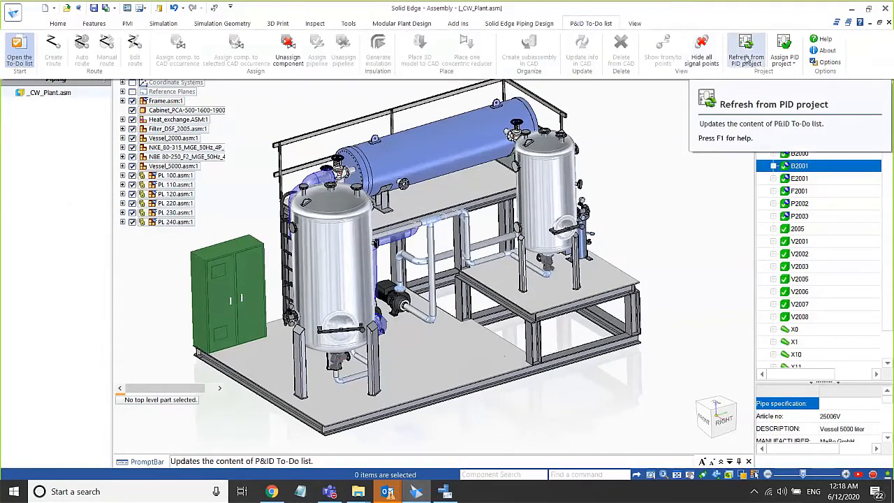
{"action": "left_click", "coordinate": [747, 60]}
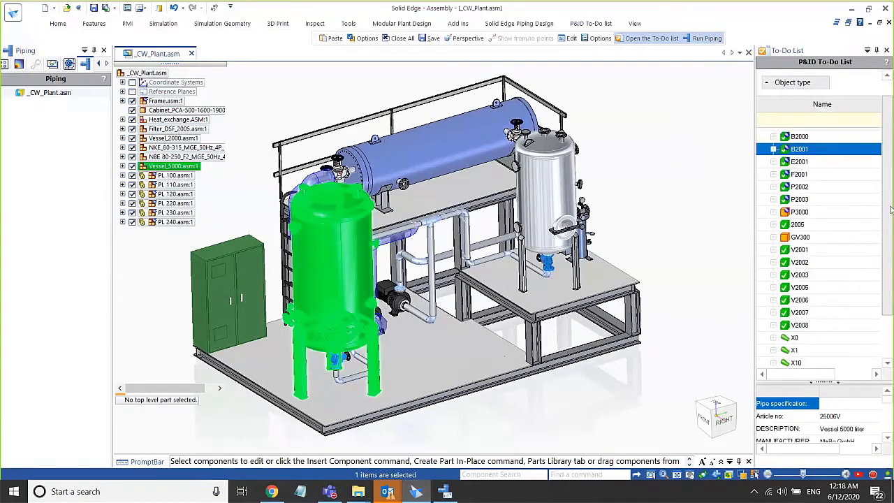
Look through the components in the refreshed To-Do list and clear the vessel selection in the model.
{"action": "left_click_drag", "start_coordinate": [886, 189], "coordinate": [891, 238]}
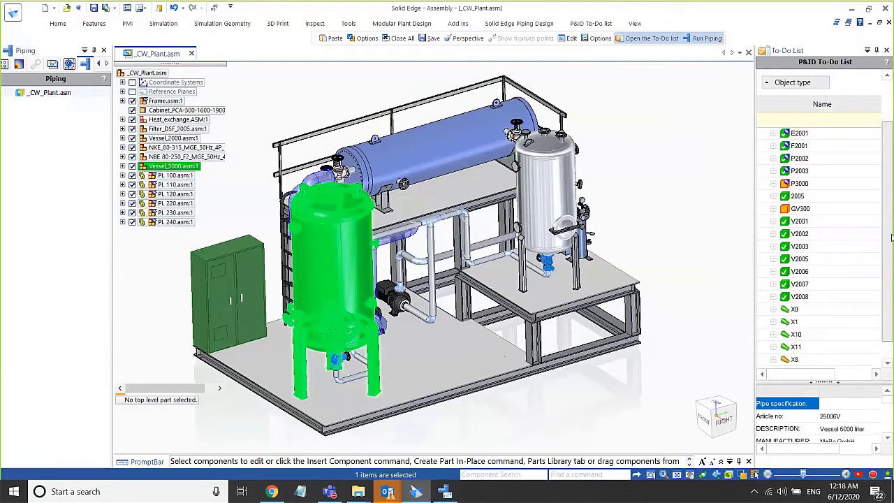
{"action": "middle_click_drag", "start_coordinate": [264, 187], "coordinate": [247, 189]}
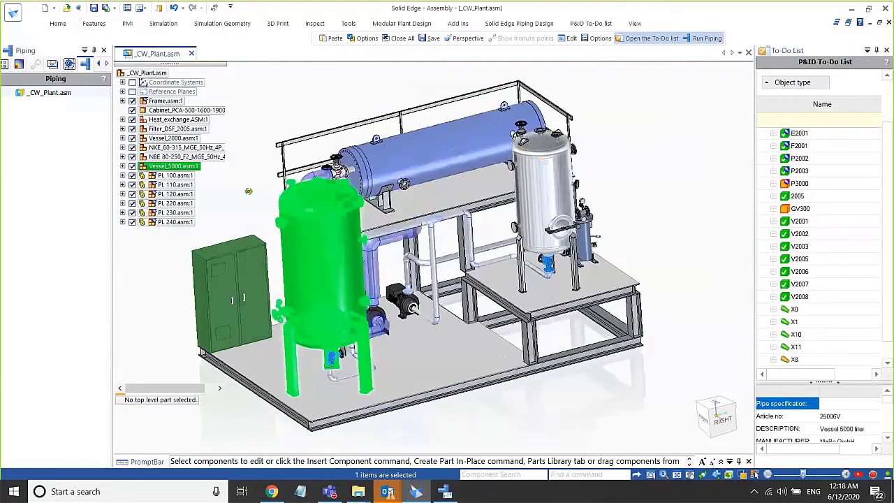
{"action": "left_click", "coordinate": [633, 156]}
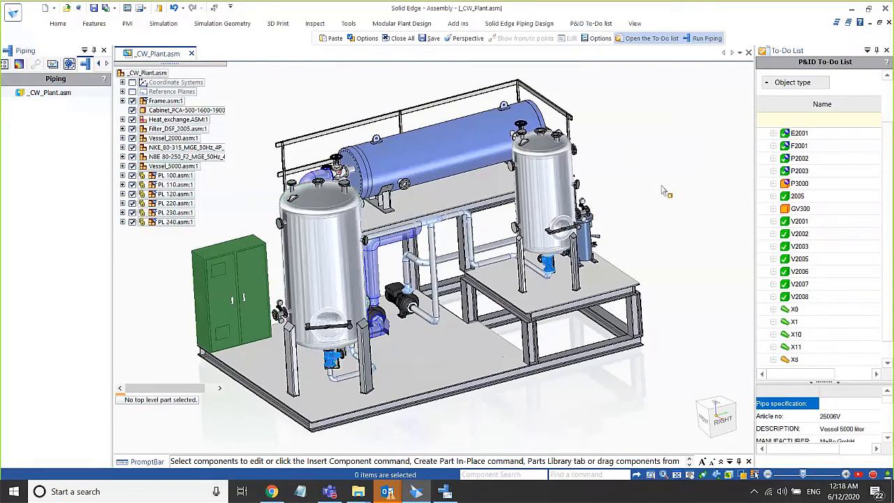
{"action": "scroll", "coordinate": [890, 160], "scroll_direction": "up", "scroll_amount": 1}
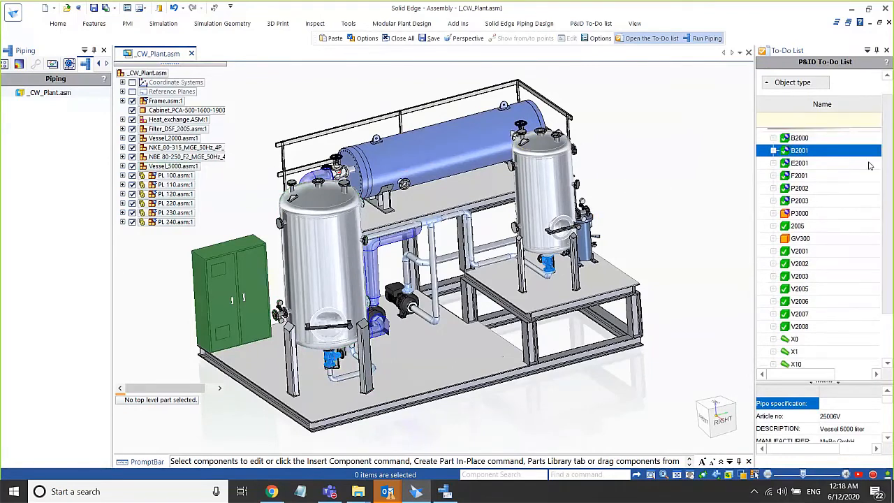
Insert the P3000 pump's 3D model from the To-Do list and mate it to the frame's lower floor plate with 0.00 mm offset.
{"action": "left_click", "coordinate": [803, 213]}
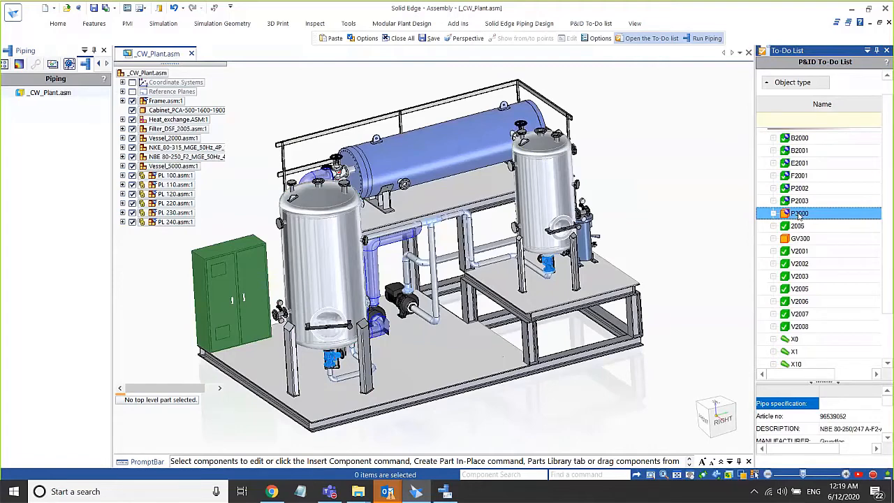
{"action": "right_click", "coordinate": [799, 215]}
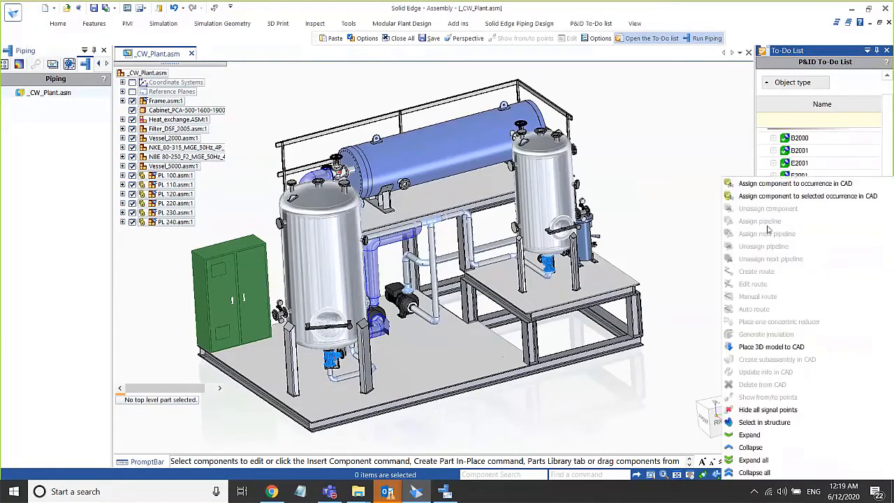
{"action": "left_click", "coordinate": [765, 349]}
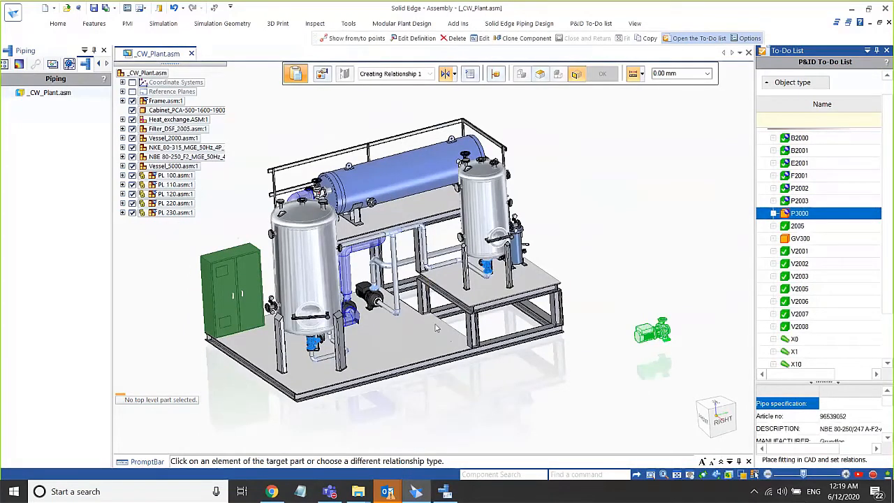
{"action": "scroll", "coordinate": [441, 333], "scroll_direction": "up", "scroll_amount": 3}
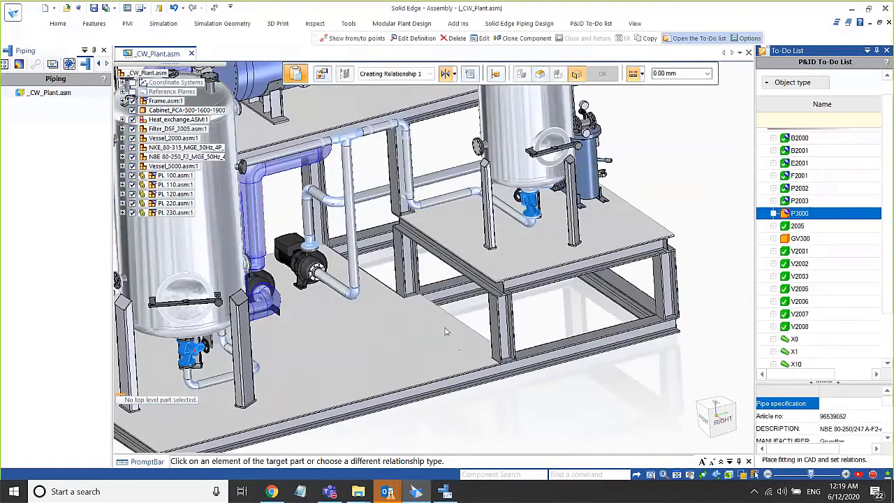
{"action": "scroll", "coordinate": [433, 321], "scroll_direction": "up", "scroll_amount": 2}
{"action": "scroll", "coordinate": [423, 284], "scroll_direction": "down", "scroll_amount": 4}
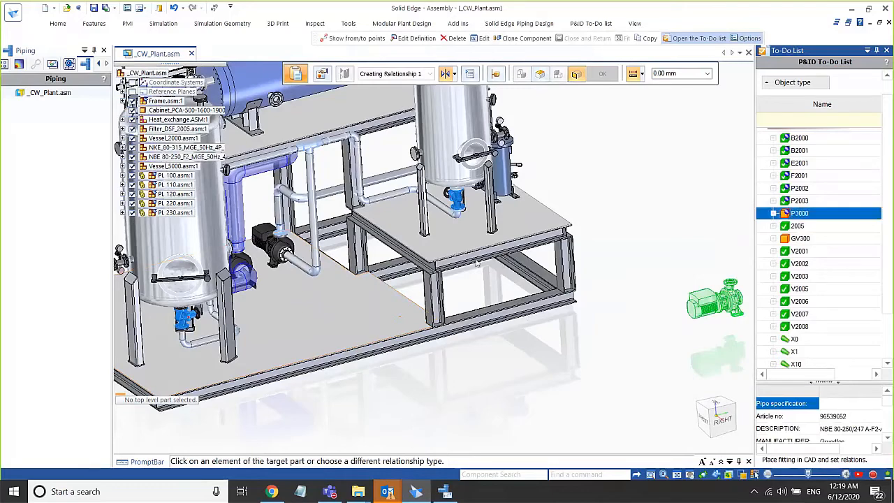
{"action": "scroll", "coordinate": [381, 293], "scroll_direction": "up", "scroll_amount": 3}
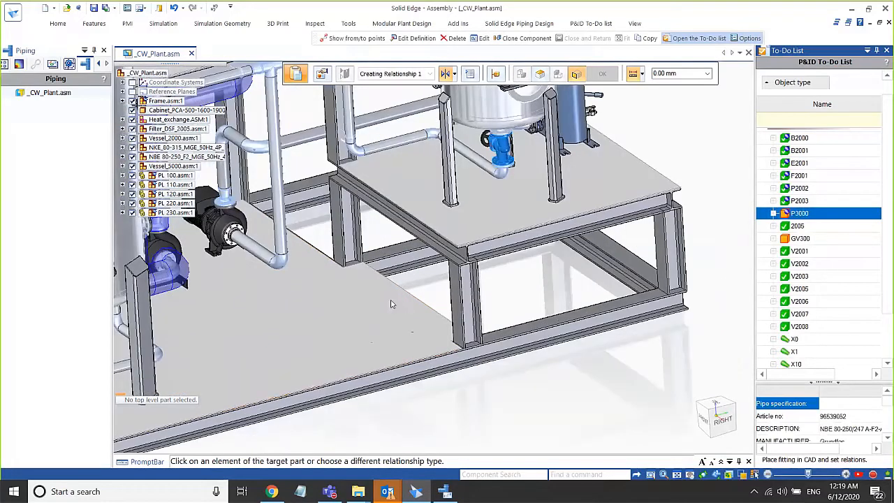
{"action": "left_click", "coordinate": [396, 290]}
{"action": "right_click", "coordinate": [396, 291]}
Align the P3000 pump with the free hole in the lower floor plate near the raised platform and complete its placement.
{"action": "scroll", "coordinate": [427, 328], "scroll_direction": "up", "scroll_amount": 3}
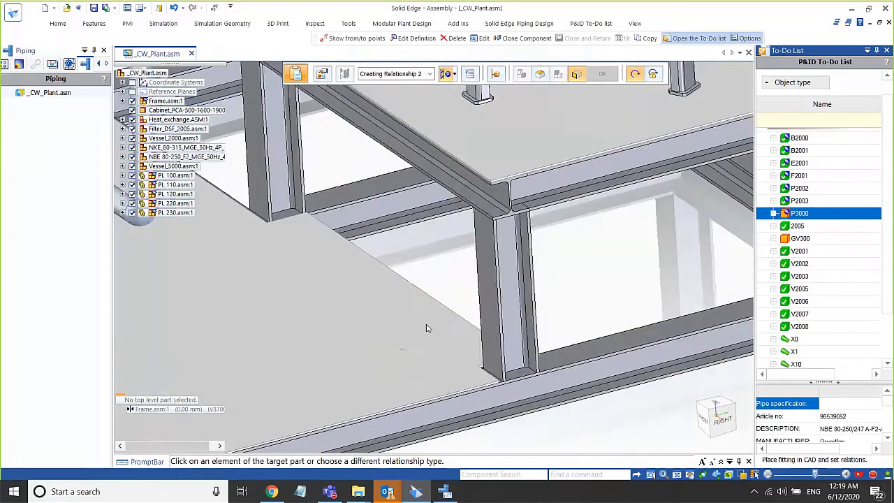
{"action": "left_click", "coordinate": [402, 350]}
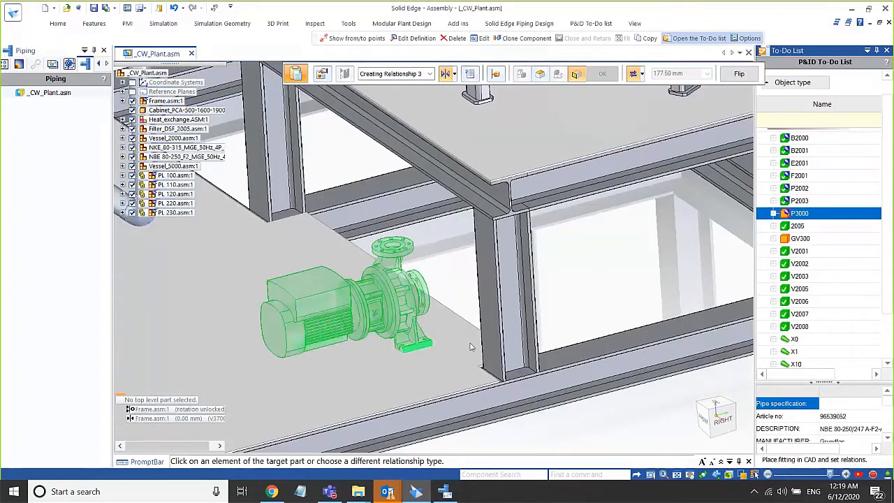
{"action": "scroll", "coordinate": [435, 310], "scroll_direction": "down", "scroll_amount": 5}
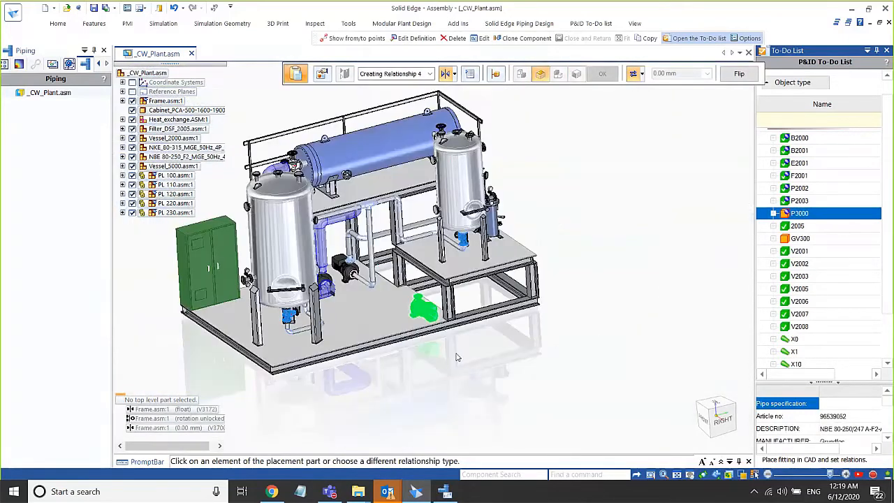
{"action": "left_click", "coordinate": [457, 357]}
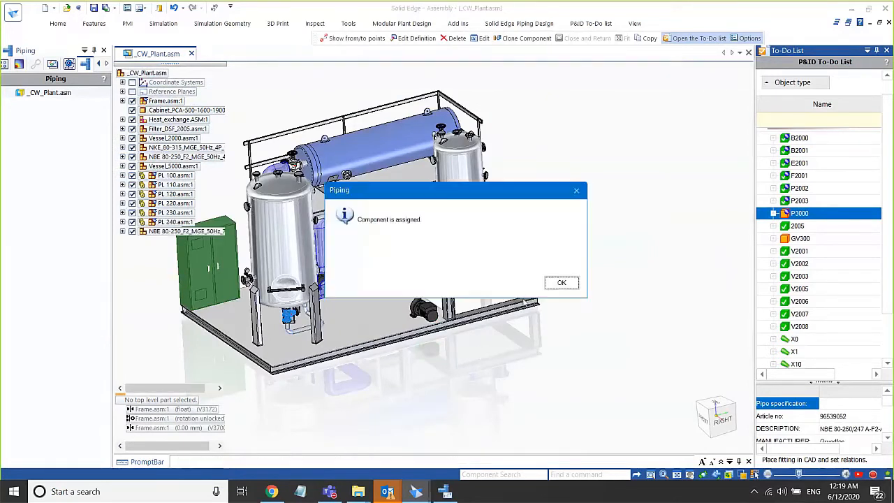
{"action": "left_click", "coordinate": [561, 282]}
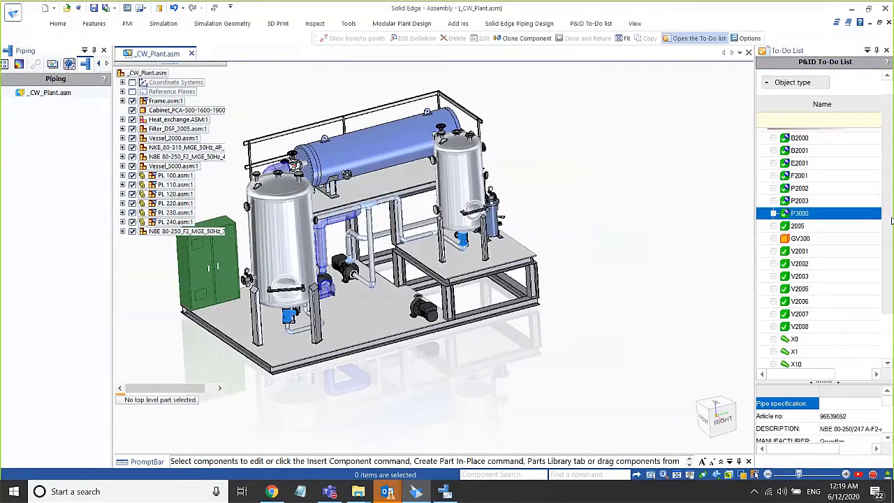
Arrange the plant assembly beside the P&ID diagram and enlarge the view of the model.
{"action": "left_click_drag", "start_coordinate": [890, 211], "coordinate": [885, 190]}
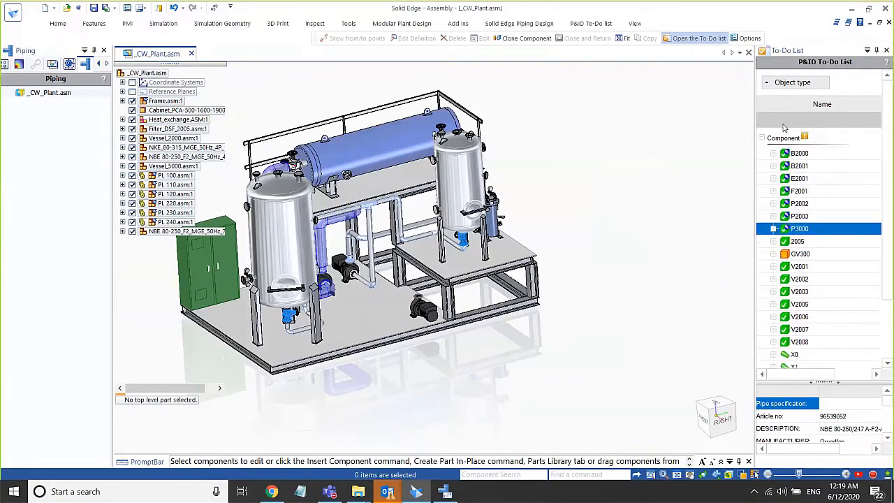
{"action": "double_click", "coordinate": [577, 9]}
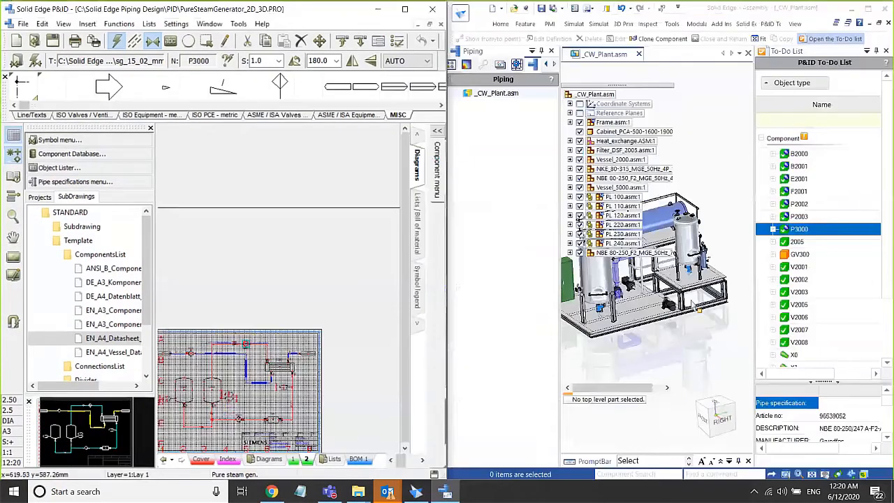
{"action": "scroll", "coordinate": [600, 289], "scroll_direction": "up", "scroll_amount": 4}
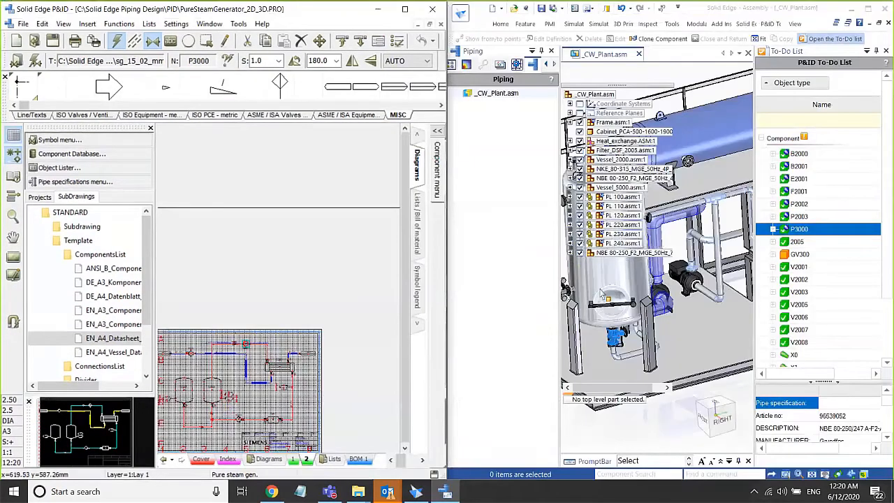
Cross-highlight B2001, E2001, F2001, P2002 and P2003 from the To-Do list in both the P&ID diagram and the 3D assembly.
{"action": "left_click", "coordinate": [801, 167]}
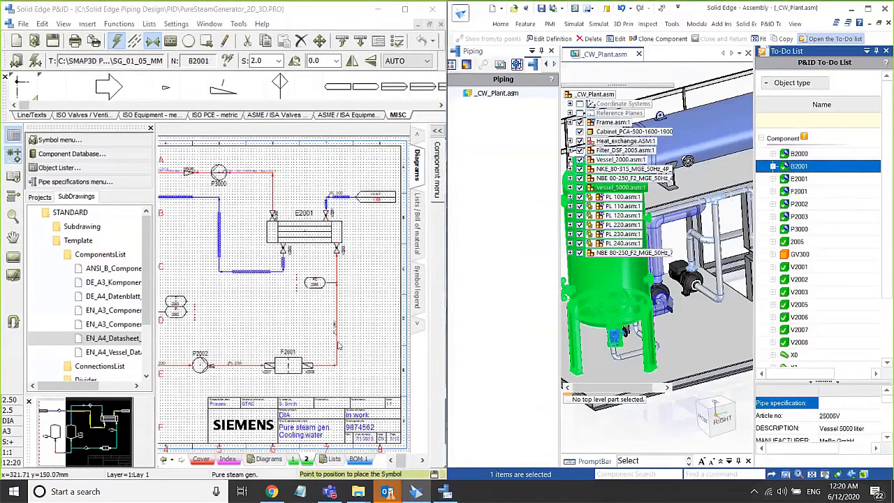
{"action": "scroll", "coordinate": [339, 346], "scroll_direction": "down", "scroll_amount": 2}
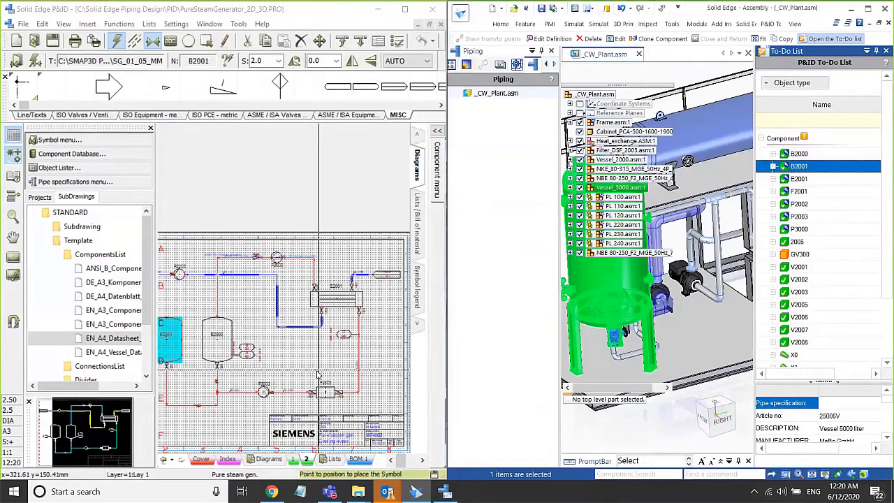
{"action": "left_click", "coordinate": [798, 178]}
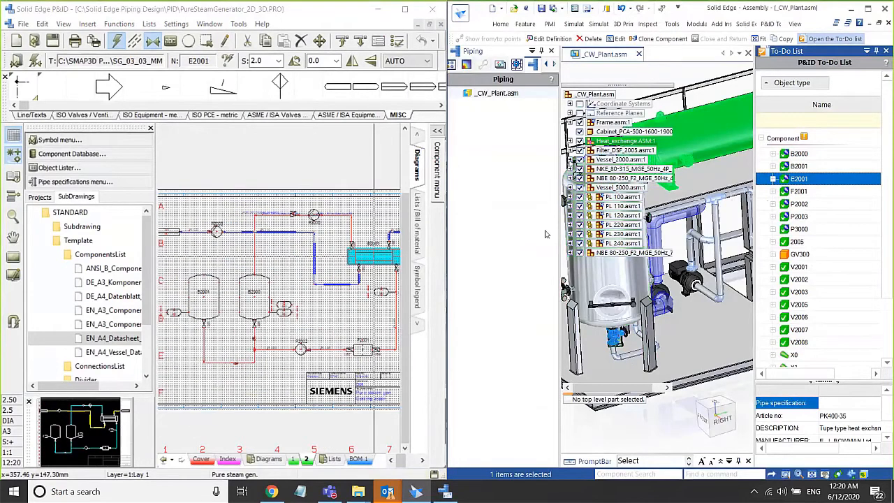
{"action": "left_click", "coordinate": [801, 192]}
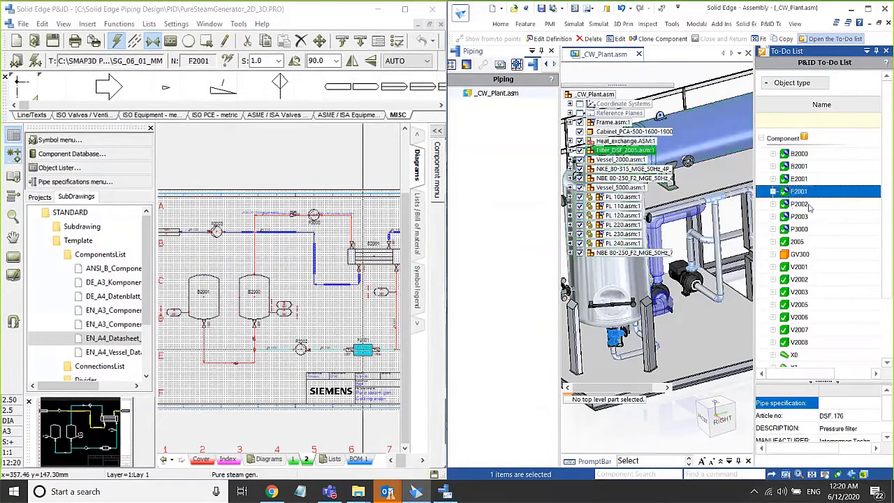
{"action": "left_click", "coordinate": [801, 203]}
{"action": "left_click", "coordinate": [801, 216]}
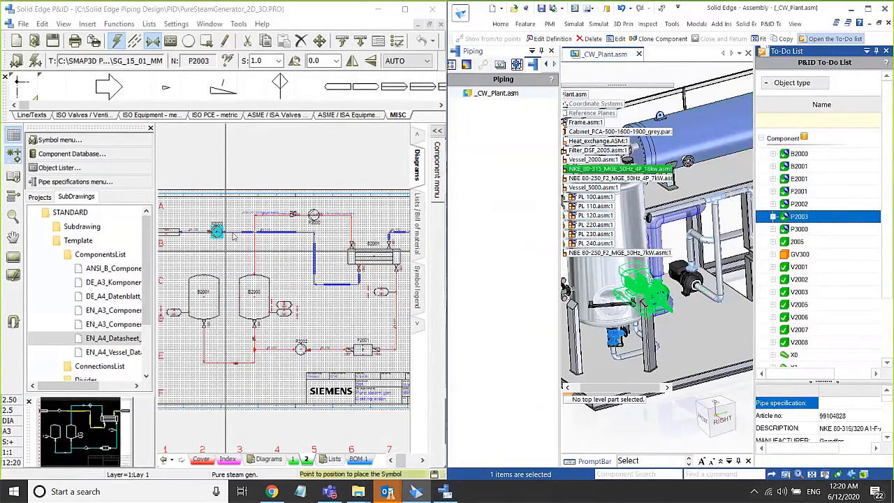
{"action": "scroll", "coordinate": [284, 288], "scroll_direction": "up", "scroll_amount": 1}
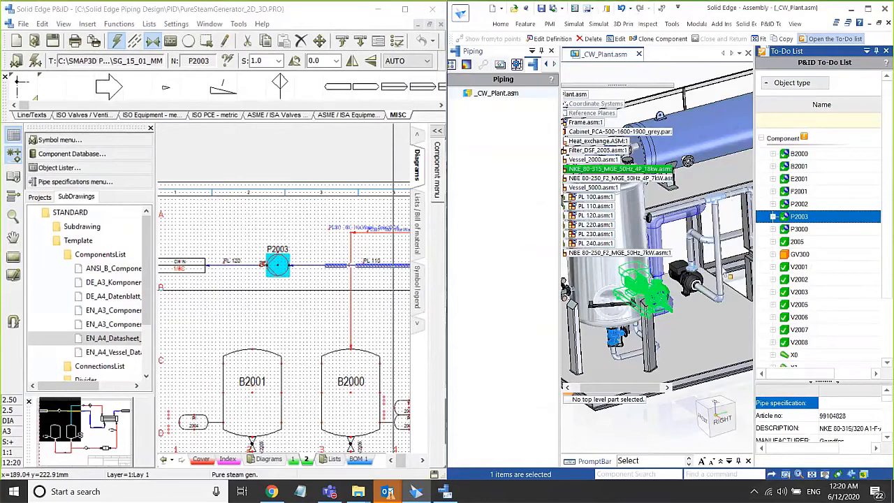
{"action": "left_click", "coordinate": [801, 191]}
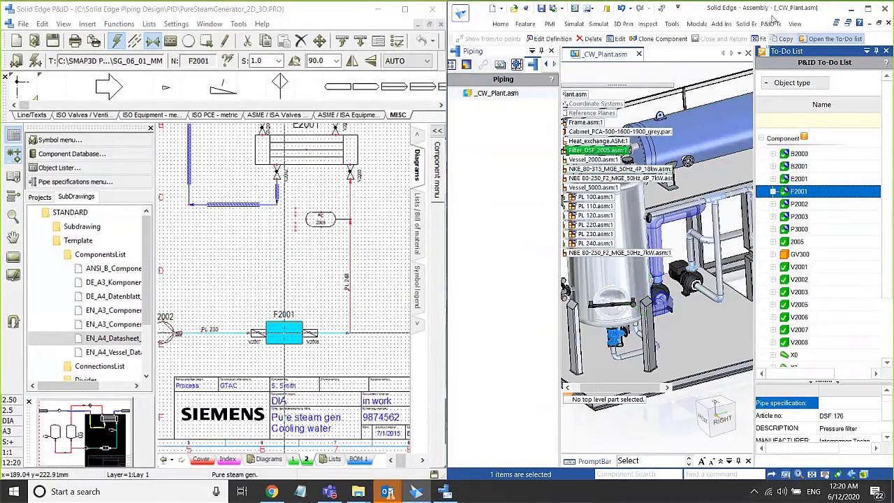
Return the assembly window to full screen and clear the filter selection in the model.
{"action": "double_click", "coordinate": [701, 10]}
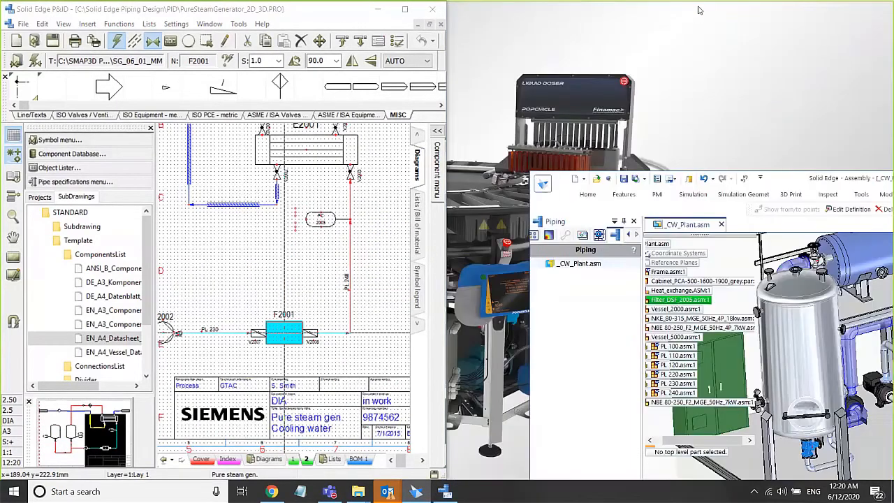
{"action": "double_click", "coordinate": [789, 182]}
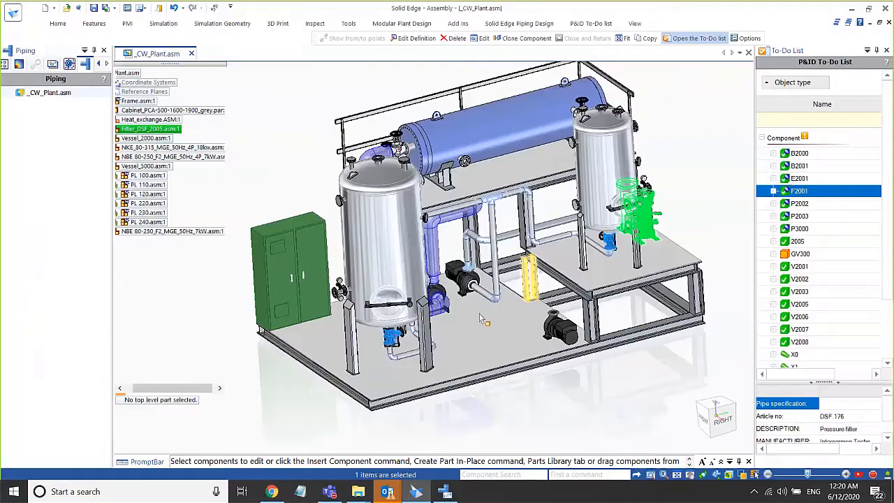
{"action": "left_click", "coordinate": [606, 249]}
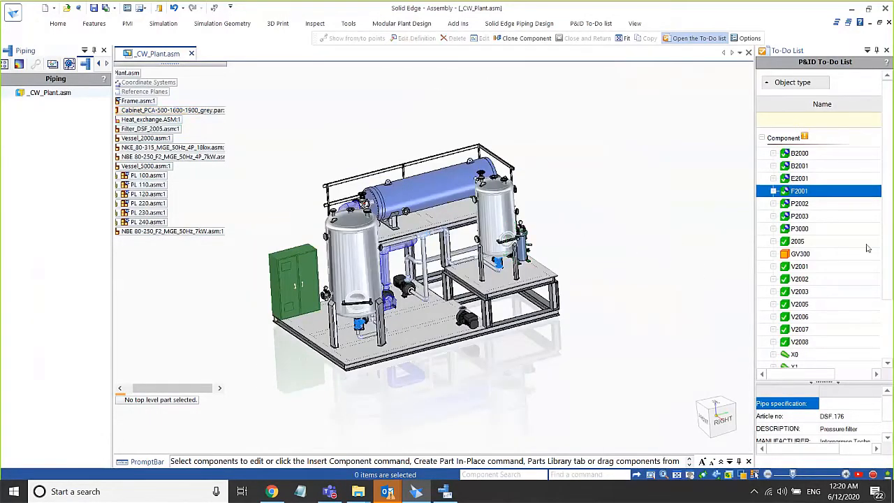
Expand the Pipeline group in the To-Do list and select pipeline PL300_100.
{"action": "scroll", "coordinate": [891, 268], "scroll_direction": "down", "scroll_amount": 1}
{"action": "scroll", "coordinate": [890, 267], "scroll_direction": "down", "scroll_amount": 1}
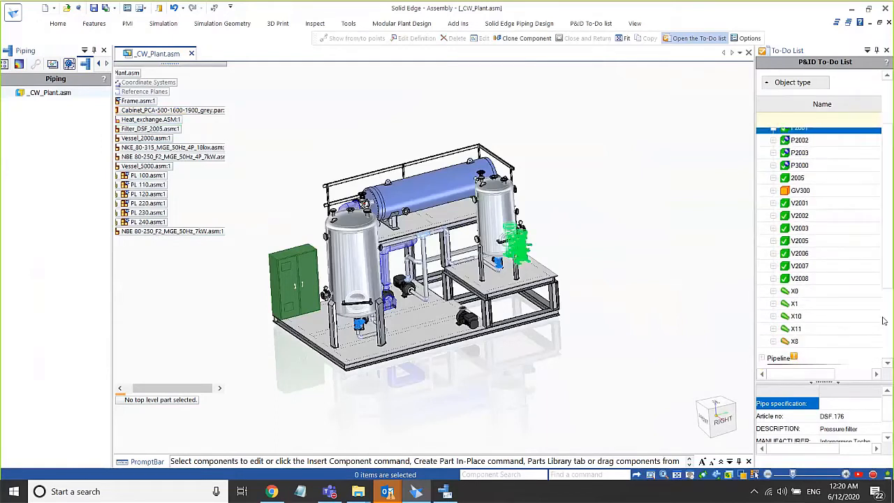
{"action": "left_click", "coordinate": [761, 360]}
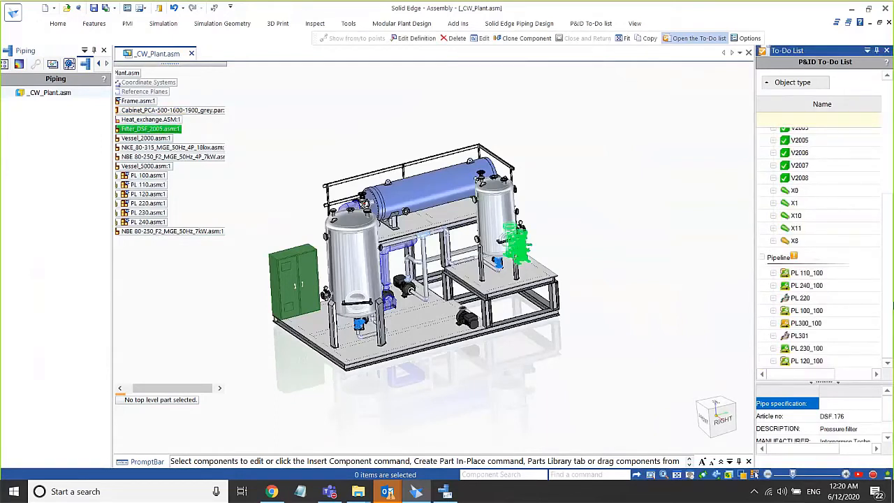
{"action": "left_click", "coordinate": [809, 323]}
{"action": "left_click", "coordinate": [616, 145]}
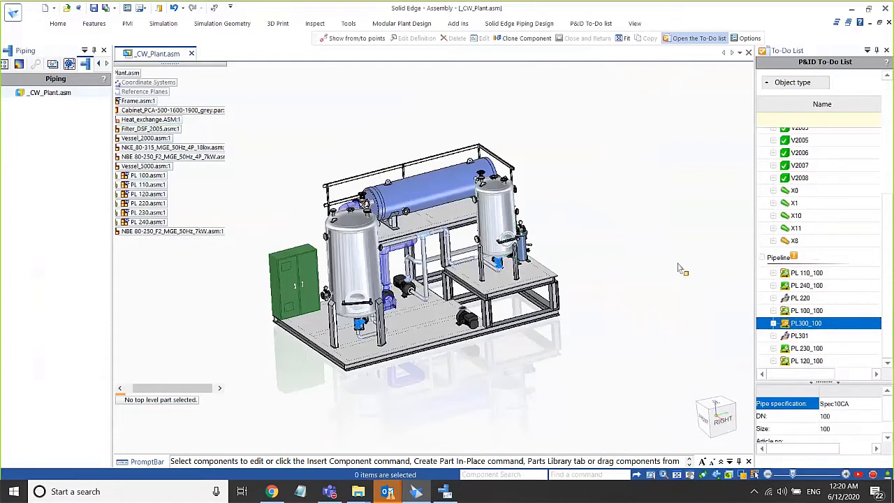
{"action": "left_click", "coordinate": [815, 311]}
{"action": "left_click", "coordinate": [810, 322]}
Show the from/to points of pipeline PL300_100, examine where they lie in the plant, and hide all signal points.
{"action": "left_click", "coordinate": [585, 25]}
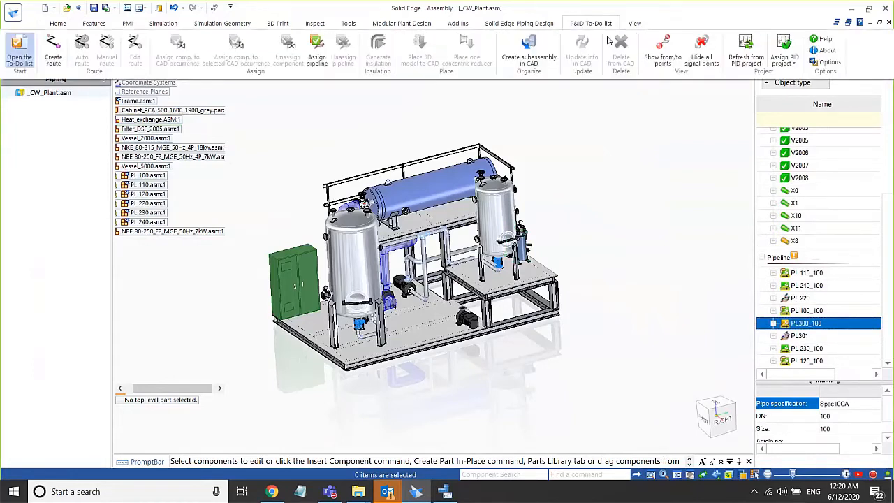
{"action": "left_click", "coordinate": [660, 49]}
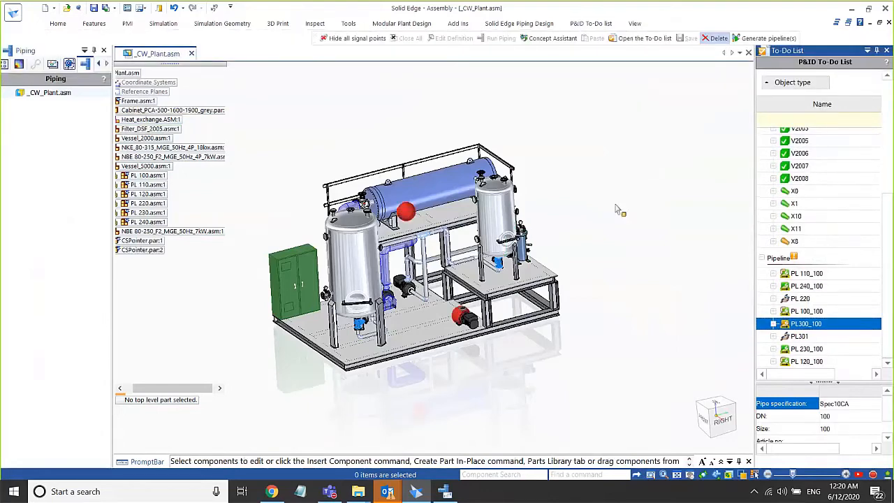
{"action": "scroll", "coordinate": [441, 252], "scroll_direction": "up", "scroll_amount": 4}
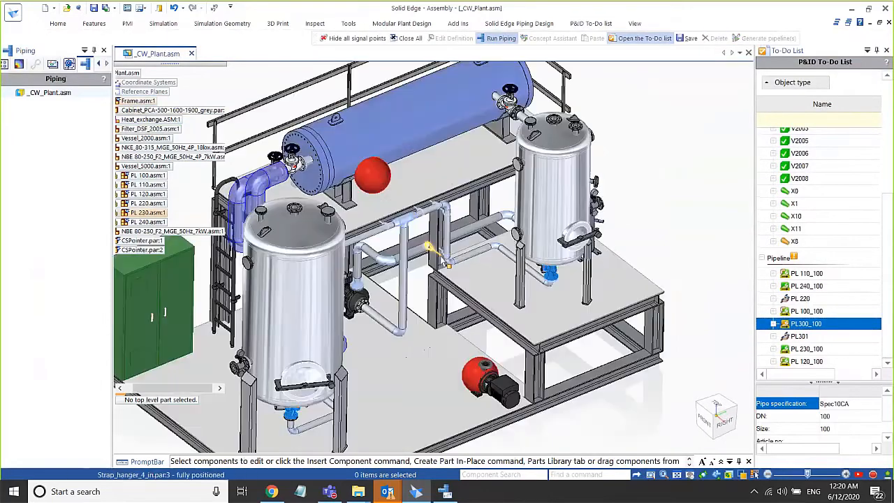
{"action": "middle_click_drag", "start_coordinate": [441, 252], "coordinate": [448, 264]}
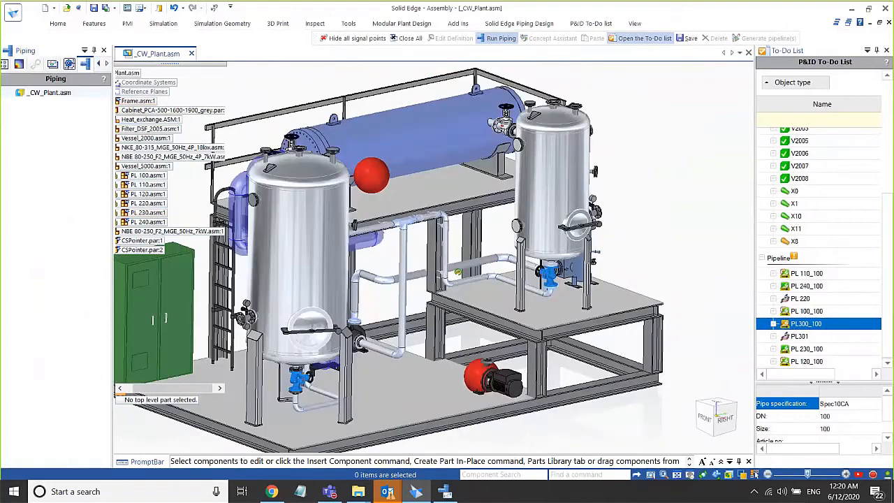
{"action": "scroll", "coordinate": [457, 272], "scroll_direction": "up", "scroll_amount": 2}
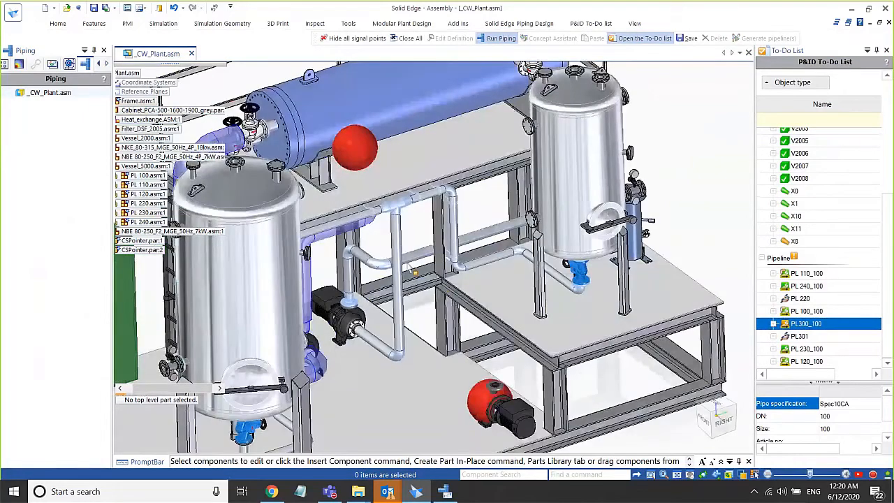
{"action": "scroll", "coordinate": [409, 265], "scroll_direction": "down", "scroll_amount": 4}
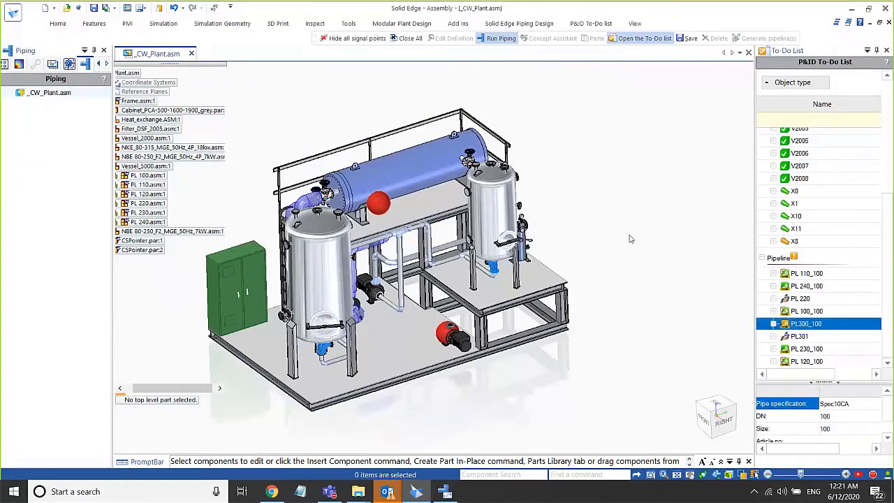
{"action": "left_click", "coordinate": [592, 24]}
{"action": "left_click", "coordinate": [700, 57]}
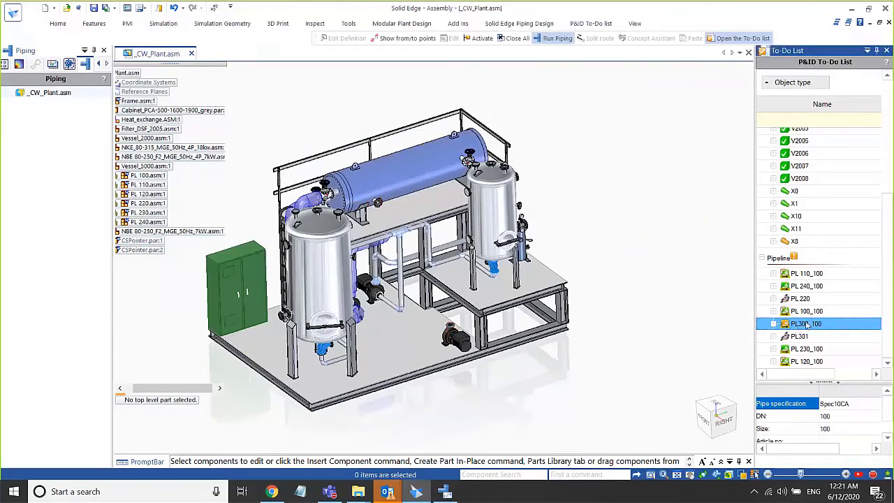
Create a route for pipeline PL300_100 from the To-Do list.
{"action": "right_click", "coordinate": [796, 324]}
{"action": "left_click", "coordinate": [772, 273]}
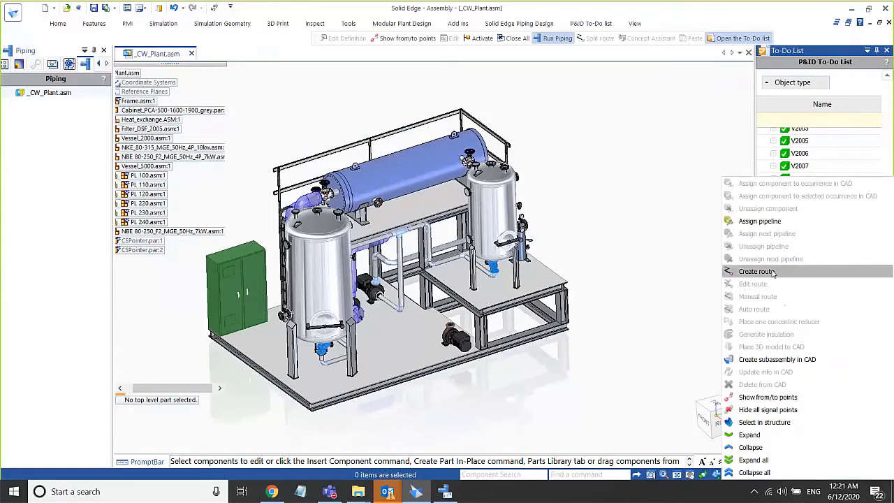
{"action": "left_click", "coordinate": [514, 222]}
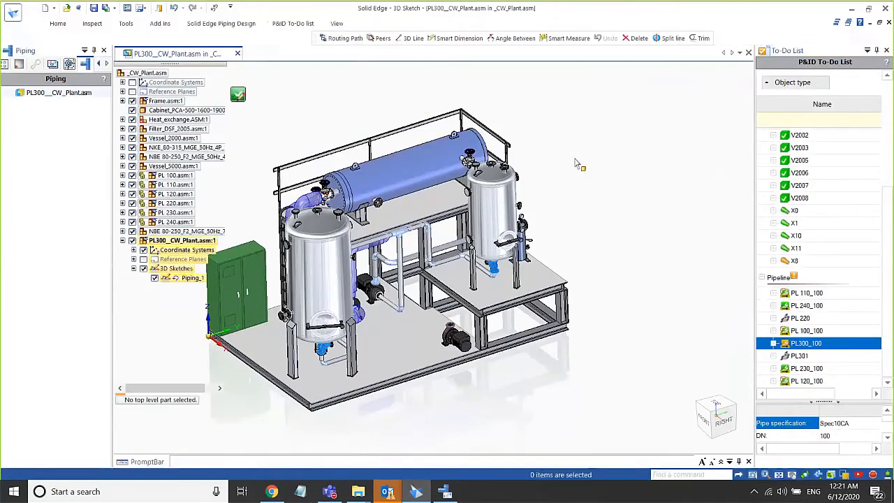
Auto-route pipeline PL300_100 and place the path's first point on the heat exchanger's side nozzle flange.
{"action": "left_click", "coordinate": [817, 346]}
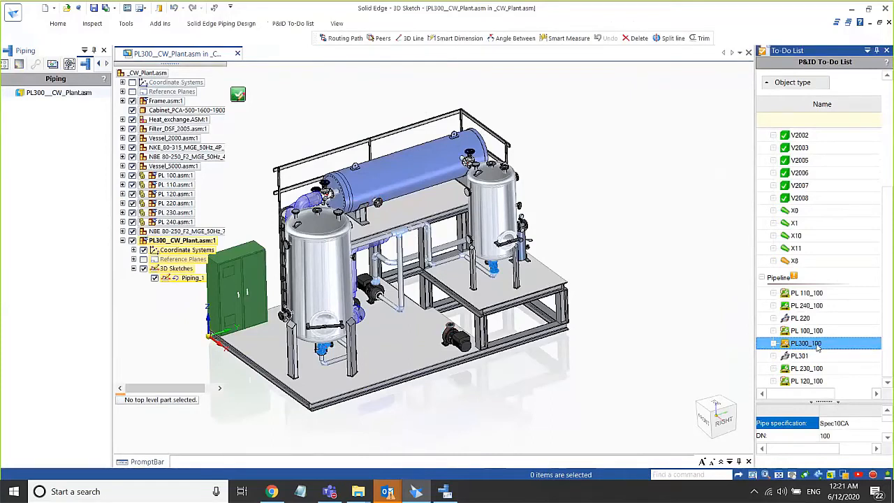
{"action": "right_click", "coordinate": [817, 345]}
{"action": "left_click", "coordinate": [773, 309]}
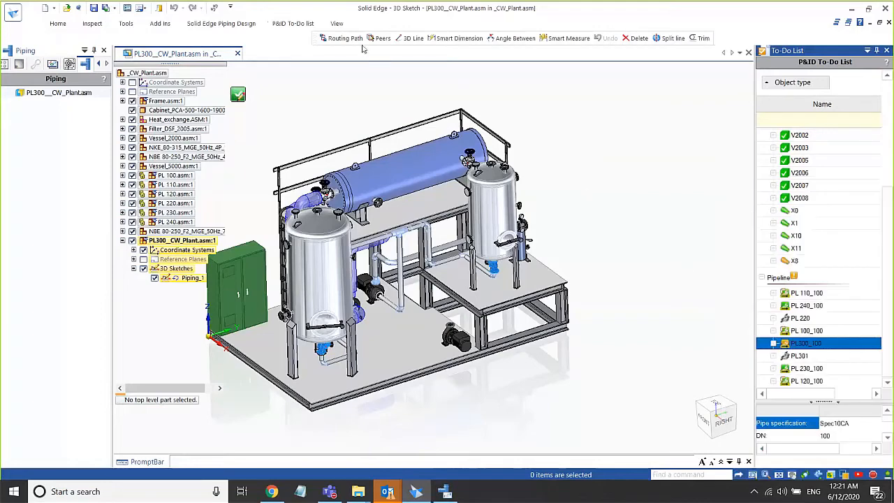
{"action": "left_click", "coordinate": [58, 25]}
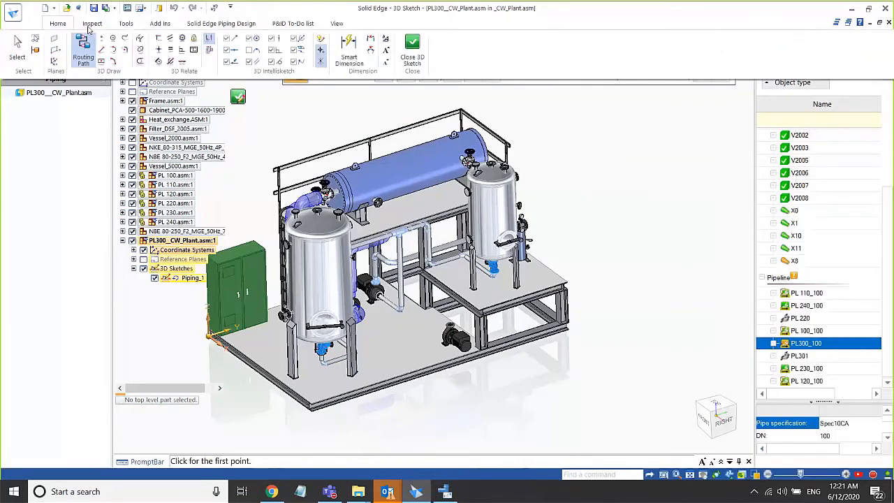
{"action": "left_click", "coordinate": [127, 25]}
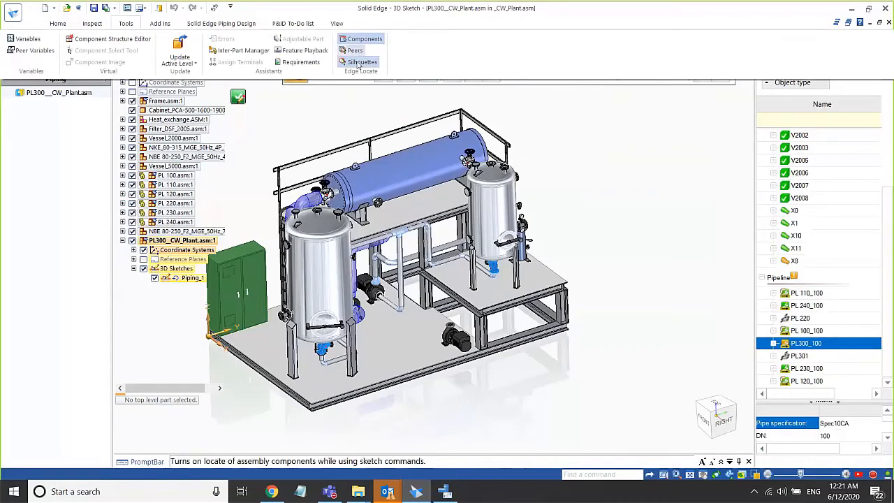
{"action": "left_click", "coordinate": [377, 201]}
{"action": "scroll", "coordinate": [377, 202], "scroll_direction": "up", "scroll_amount": 4}
{"action": "scroll", "coordinate": [392, 195], "scroll_direction": "up", "scroll_amount": 6}
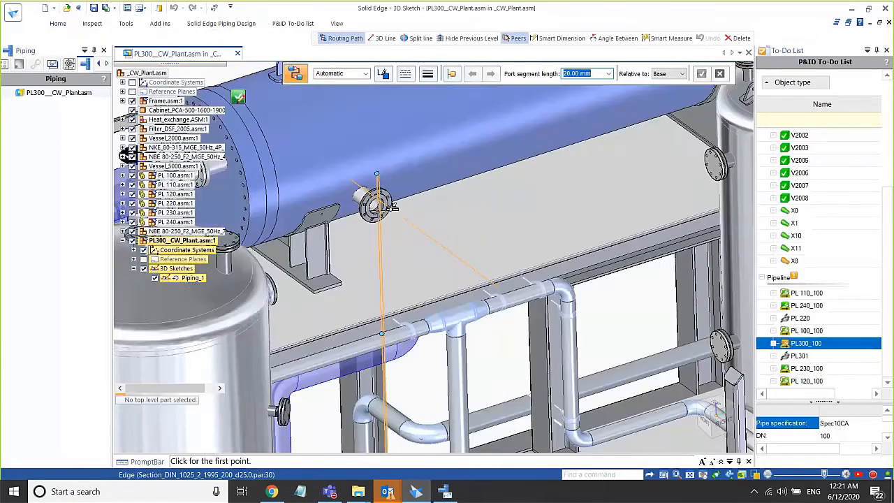
{"action": "left_click", "coordinate": [392, 214]}
{"action": "scroll", "coordinate": [404, 206], "scroll_direction": "down", "scroll_amount": 8}
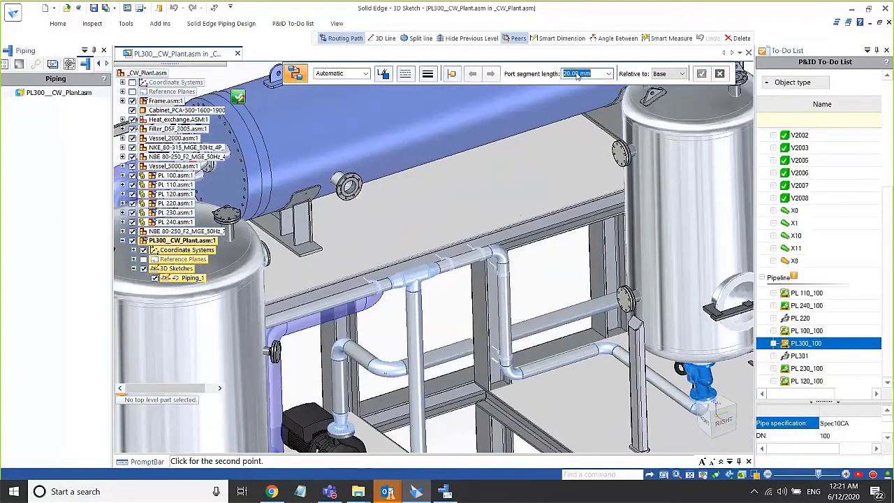
Set the port segment length to 800 mm, end the path at the pump's horizontally facing flange, and accept the diagonal path.
{"action": "type", "text": "800"}
{"action": "key", "text": "Return"}
{"action": "scroll", "coordinate": [458, 193], "scroll_direction": "down", "scroll_amount": 5}
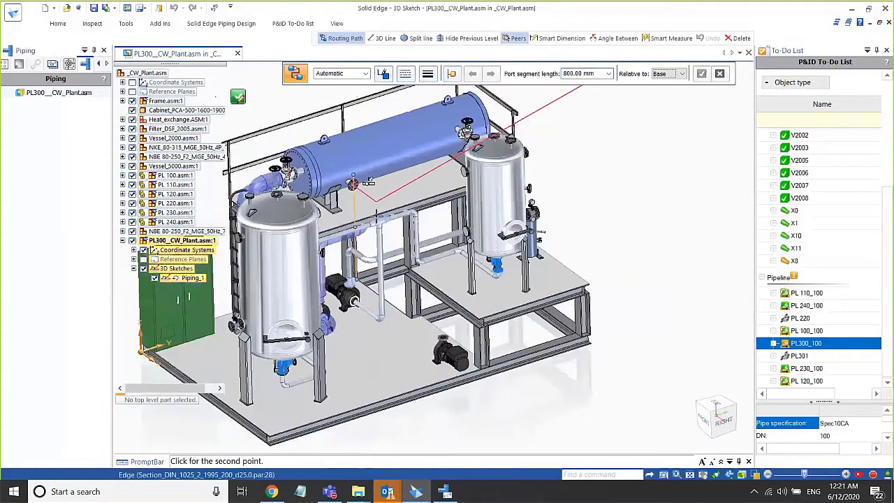
{"action": "middle_click_drag", "start_coordinate": [614, 87], "coordinate": [691, 84]}
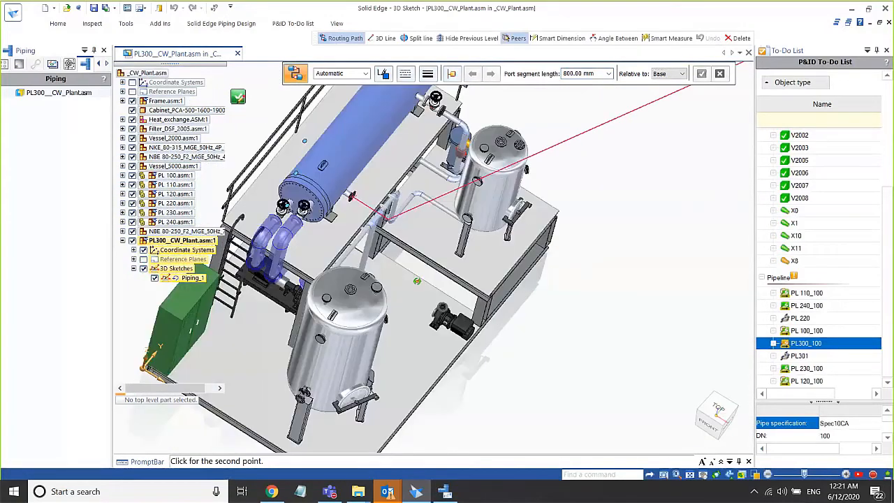
{"action": "scroll", "coordinate": [439, 310], "scroll_direction": "up", "scroll_amount": 5}
{"action": "left_click", "coordinate": [440, 308]}
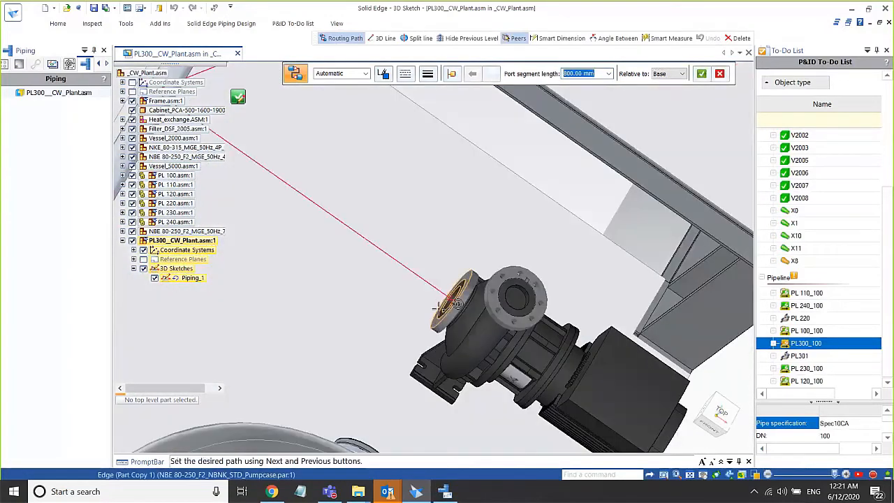
{"action": "scroll", "coordinate": [384, 305], "scroll_direction": "down", "scroll_amount": 7}
{"action": "mouse_move", "coordinate": [383, 305]}
{"action": "middle_mouse_down"}
{"action": "mouse_move", "coordinate": [390, 217]}
{"action": "mouse_move", "coordinate": [427, 227]}
{"action": "middle_mouse_up"}
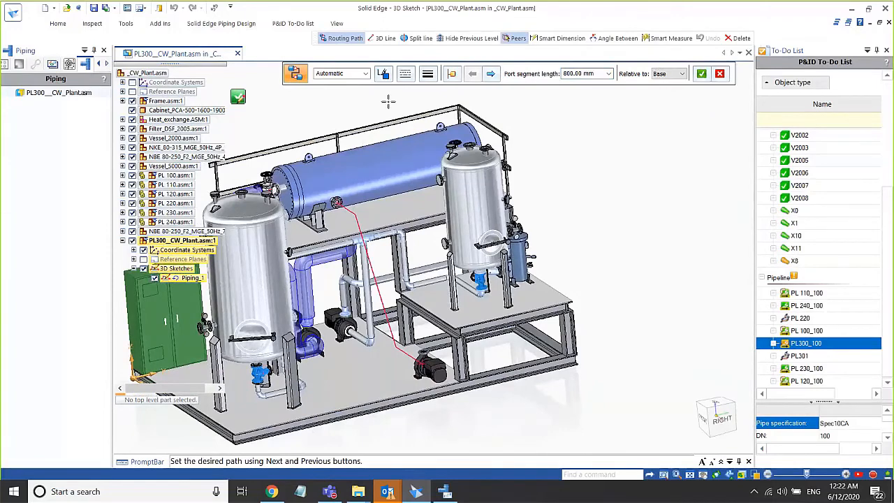
{"action": "right_click", "coordinate": [601, 180]}
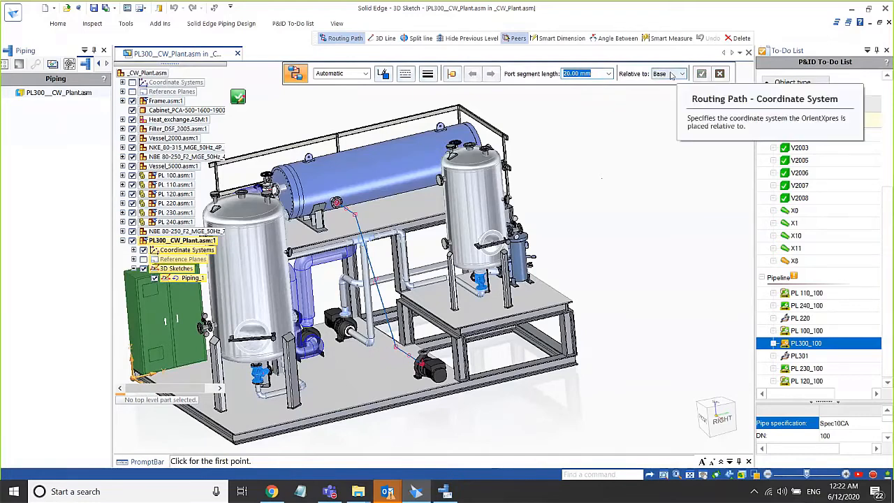
{"action": "key", "text": "Escape"}
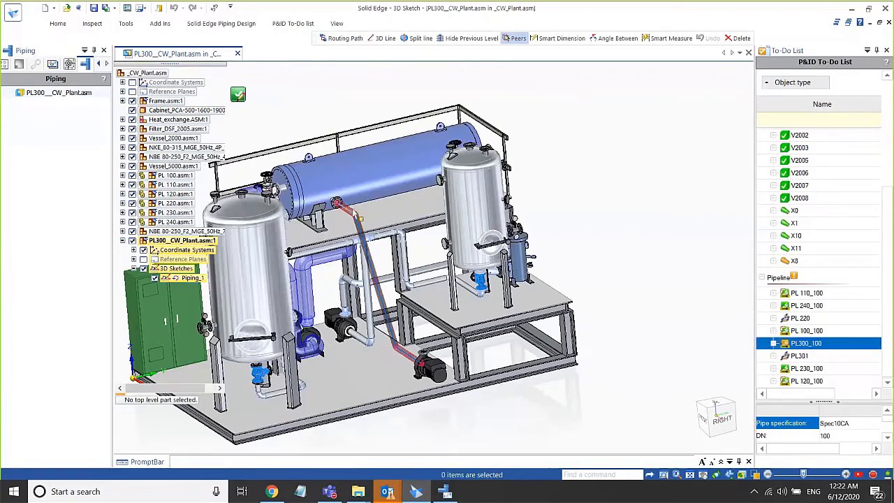
Delete the diagonal routing path and its end segments between the heat exchanger and the pump.
{"action": "right_click", "coordinate": [350, 211]}
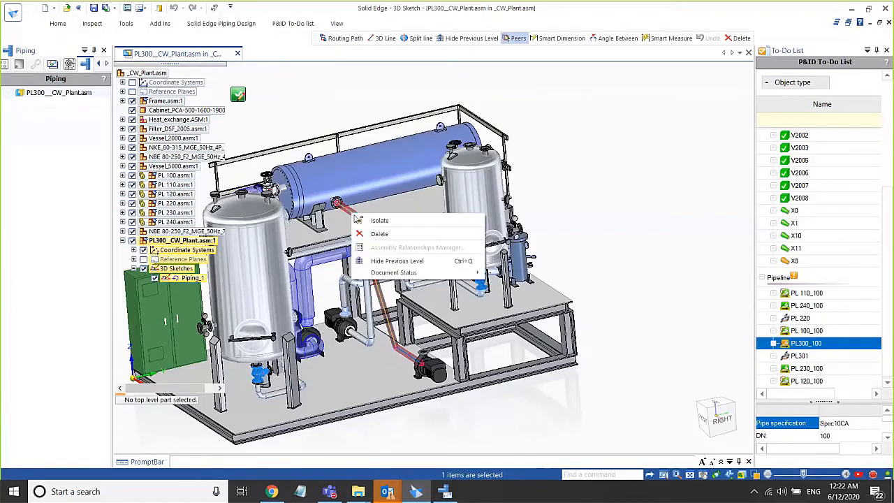
{"action": "left_click", "coordinate": [370, 234]}
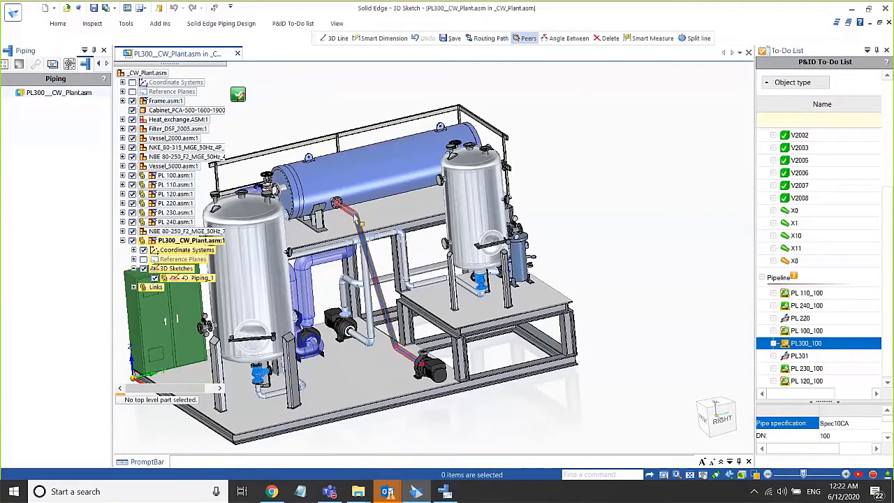
{"action": "left_click", "coordinate": [354, 219]}
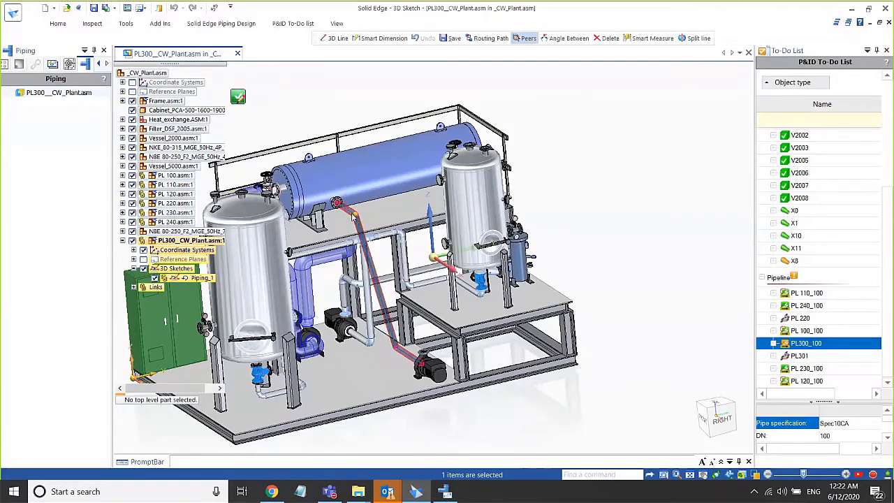
{"action": "left_click", "coordinate": [389, 331]}
{"action": "key", "text": "Delete"}
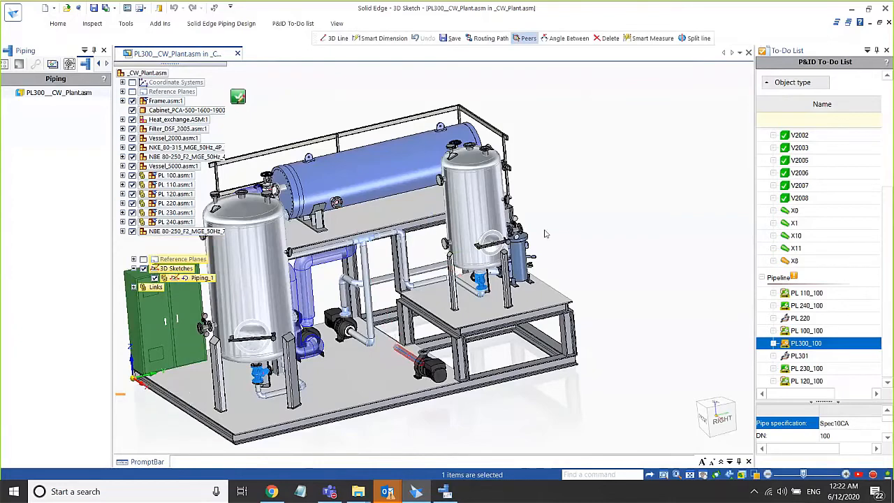
Restart auto-routing for PL300_100 and place the first path point on the heat exchanger's side nozzle flange.
{"action": "middle_click_drag", "start_coordinate": [565, 215], "coordinate": [609, 241]}
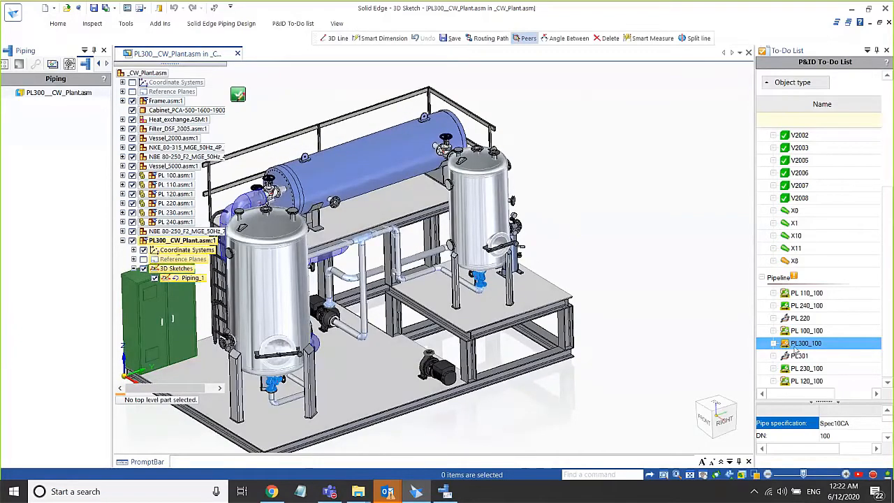
{"action": "right_click", "coordinate": [791, 342]}
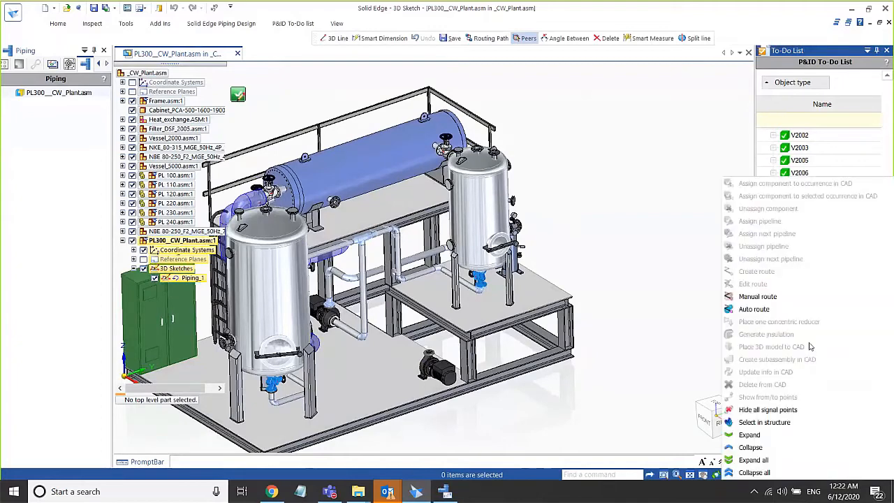
{"action": "left_click", "coordinate": [767, 309]}
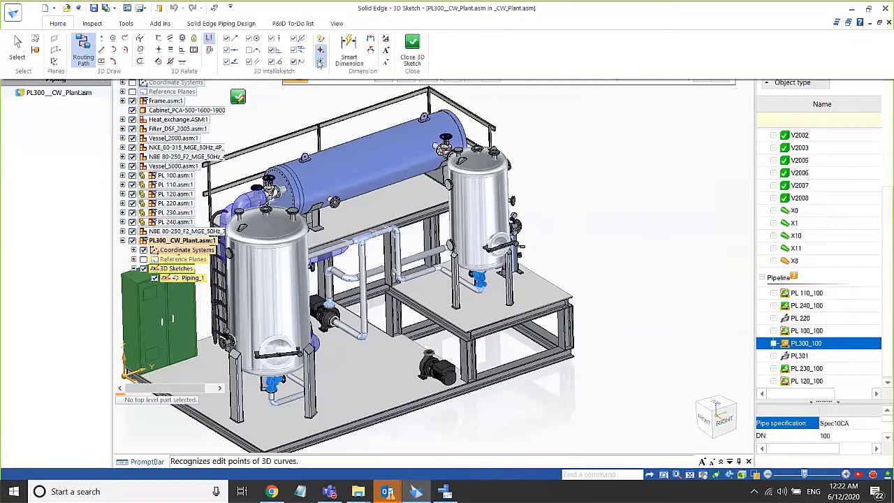
{"action": "left_click", "coordinate": [127, 23]}
{"action": "left_click", "coordinate": [357, 62]}
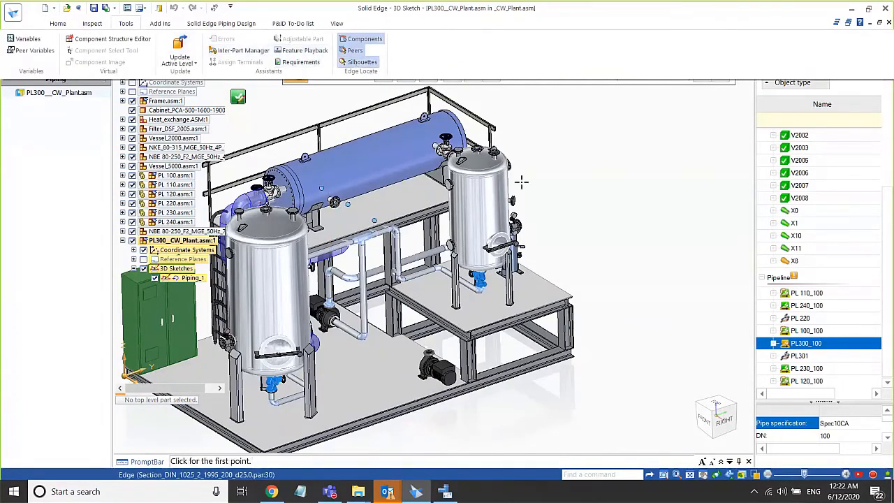
{"action": "middle_click_drag", "start_coordinate": [522, 182], "coordinate": [334, 194]}
{"action": "scroll", "coordinate": [335, 194], "scroll_direction": "up", "scroll_amount": 4}
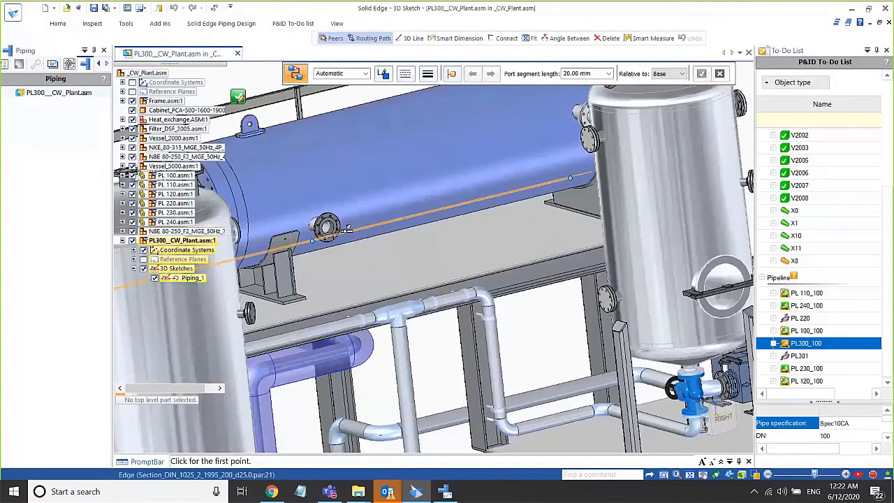
{"action": "scroll", "coordinate": [347, 228], "scroll_direction": "up", "scroll_amount": 3}
{"action": "left_click", "coordinate": [326, 238]}
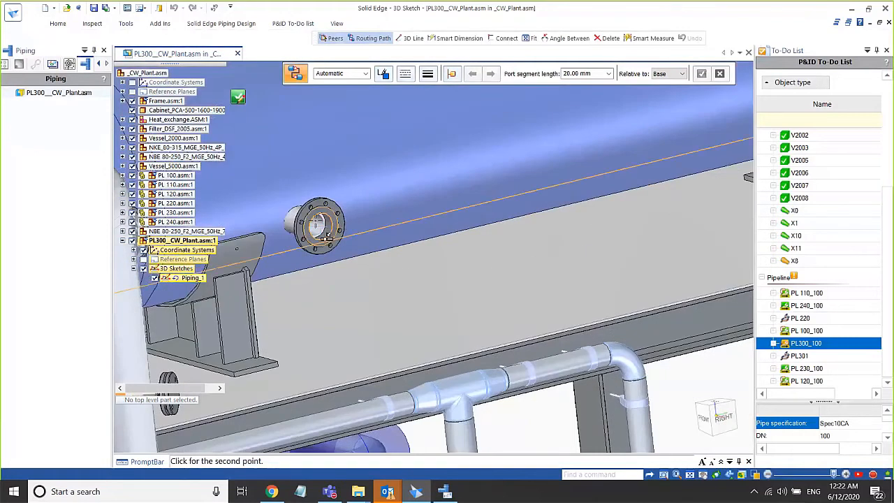
Set the path's port segment length to 800 mm and place its second point on the pump's horizontally facing flange.
{"action": "scroll", "coordinate": [326, 238], "scroll_direction": "down", "scroll_amount": 6}
{"action": "left_click", "coordinate": [574, 74]}
{"action": "type", "text": "800"}
{"action": "key", "text": "Tab"}
{"action": "middle_click_drag", "start_coordinate": [477, 183], "coordinate": [398, 337]}
{"action": "scroll", "coordinate": [398, 337], "scroll_direction": "up", "scroll_amount": 5}
{"action": "left_click", "coordinate": [404, 308]}
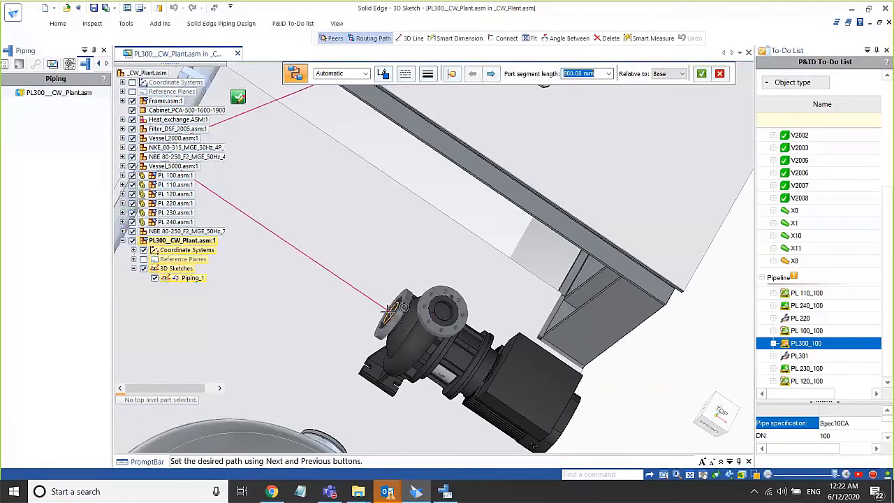
Switch to the orthogonal path variant that drops vertically before turning horizontally toward the pump, and accept it.
{"action": "scroll", "coordinate": [404, 307], "scroll_direction": "down", "scroll_amount": 5}
{"action": "middle_click_drag", "start_coordinate": [404, 307], "coordinate": [321, 293]}
{"action": "scroll", "coordinate": [307, 286], "scroll_direction": "down", "scroll_amount": 3}
{"action": "scroll", "coordinate": [355, 380], "scroll_direction": "up", "scroll_amount": 5}
{"action": "middle_click_drag", "start_coordinate": [355, 381], "coordinate": [369, 408]}
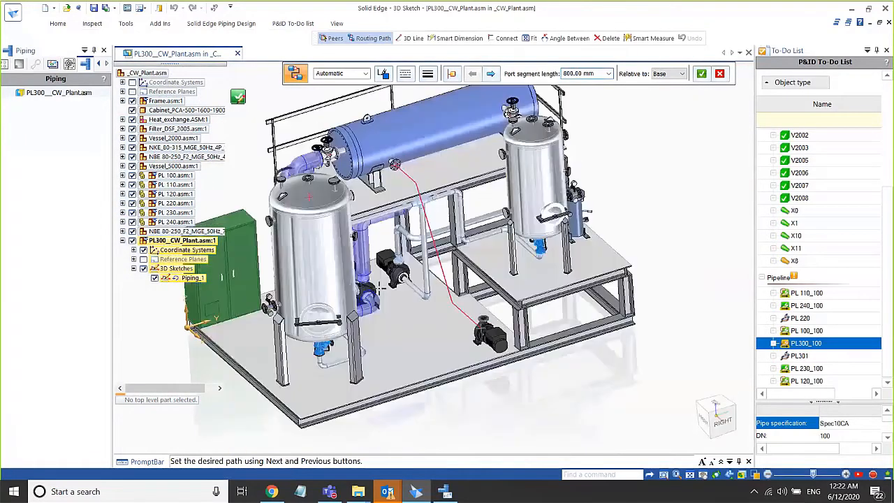
{"action": "left_click", "coordinate": [489, 74]}
{"action": "left_click", "coordinate": [491, 75]}
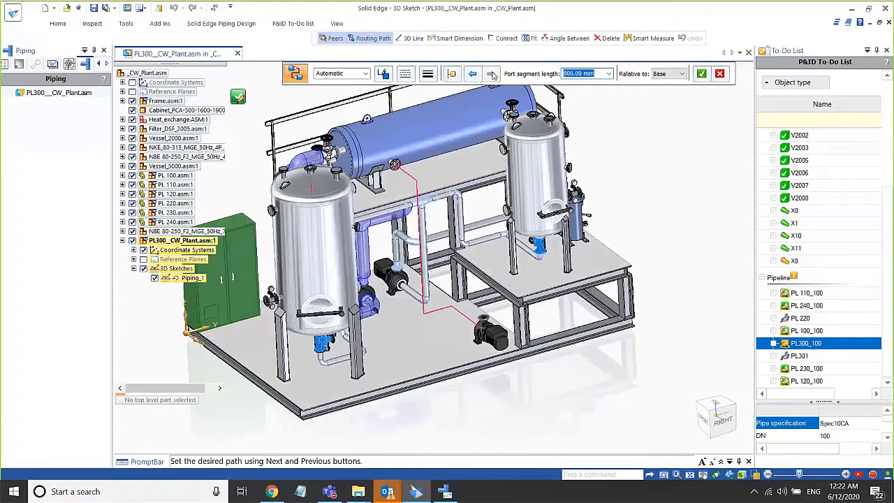
{"action": "right_click", "coordinate": [648, 146]}
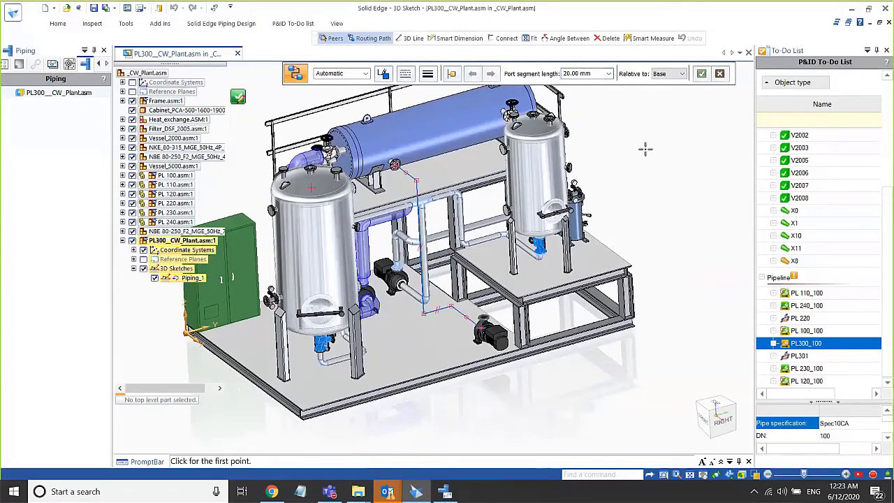
{"action": "key", "text": "Escape"}
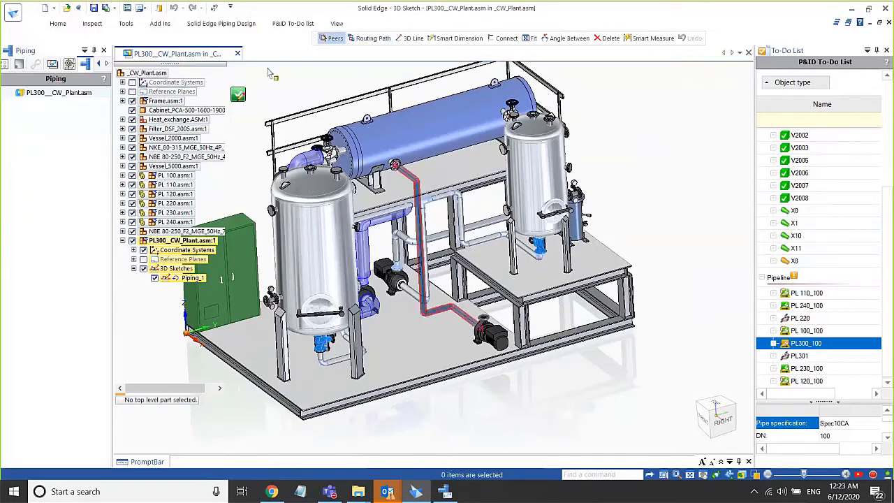
Finish the 3D sketch, acknowledge the pipe specification and diameter of PL300_100, and bring the assembly window forward.
{"action": "left_click", "coordinate": [238, 95]}
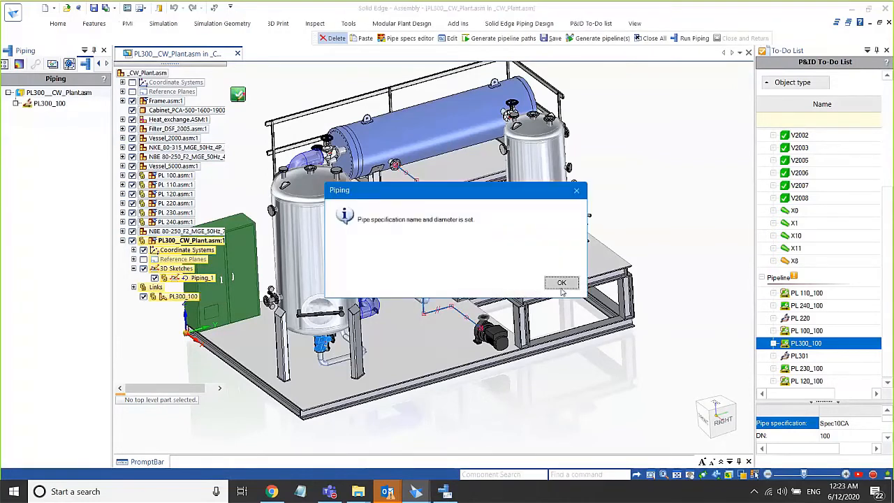
{"action": "left_click", "coordinate": [568, 282]}
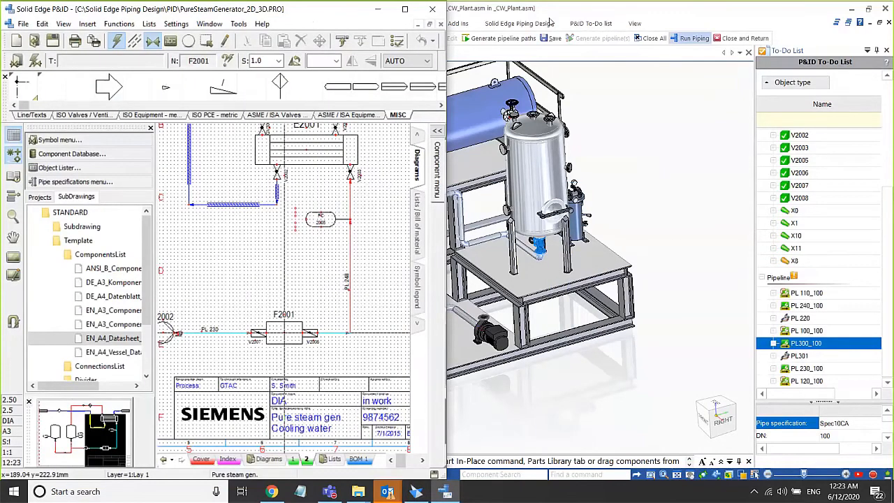
{"action": "left_click", "coordinate": [564, 13]}
Examine the generated PL300_100 piping, elbow and flange up close at the heat exchanger nozzle.
{"action": "scroll", "coordinate": [343, 171], "scroll_direction": "up", "scroll_amount": 10}
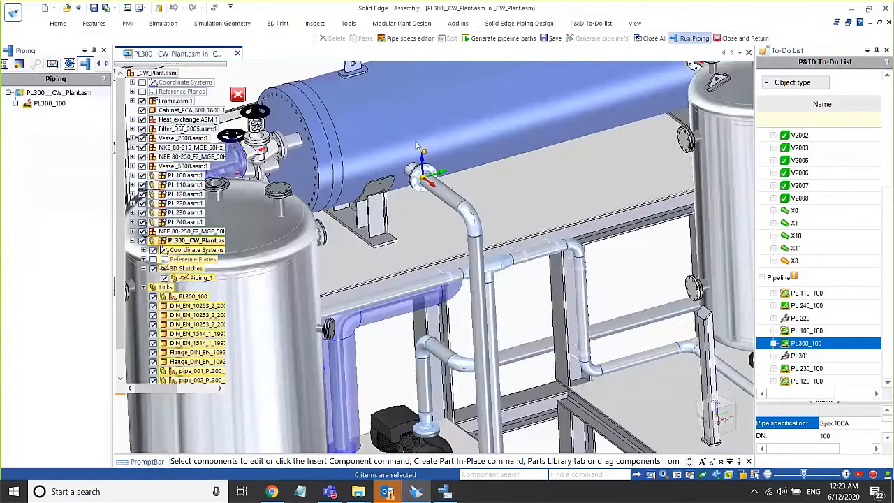
{"action": "scroll", "coordinate": [342, 171], "scroll_direction": "down", "scroll_amount": 10}
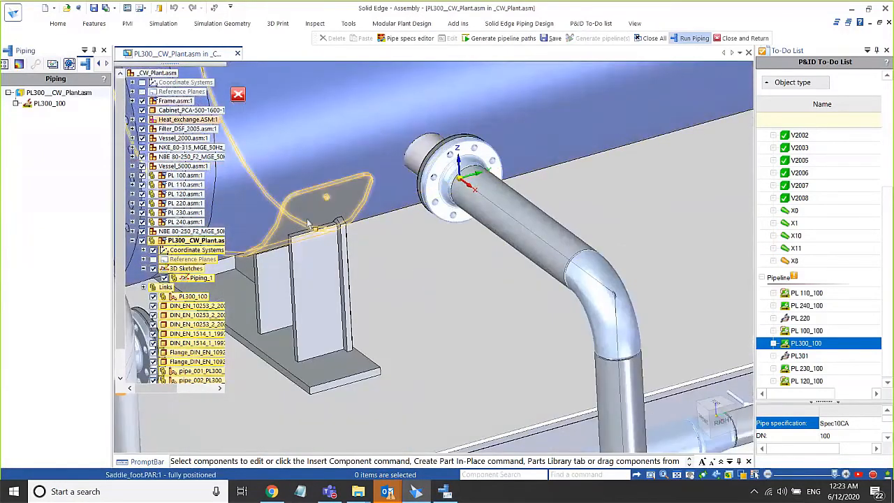
{"action": "scroll", "coordinate": [343, 206], "scroll_direction": "up", "scroll_amount": 8}
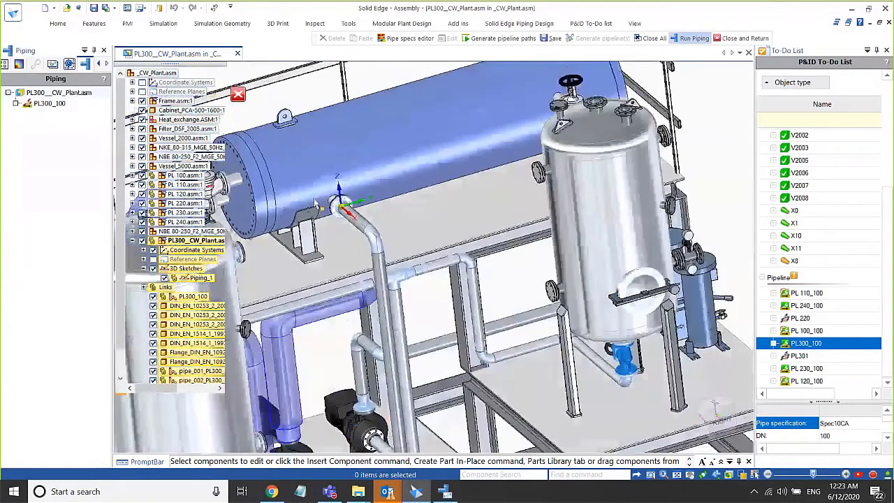
{"action": "scroll", "coordinate": [891, 234], "scroll_direction": "up", "scroll_amount": 4}
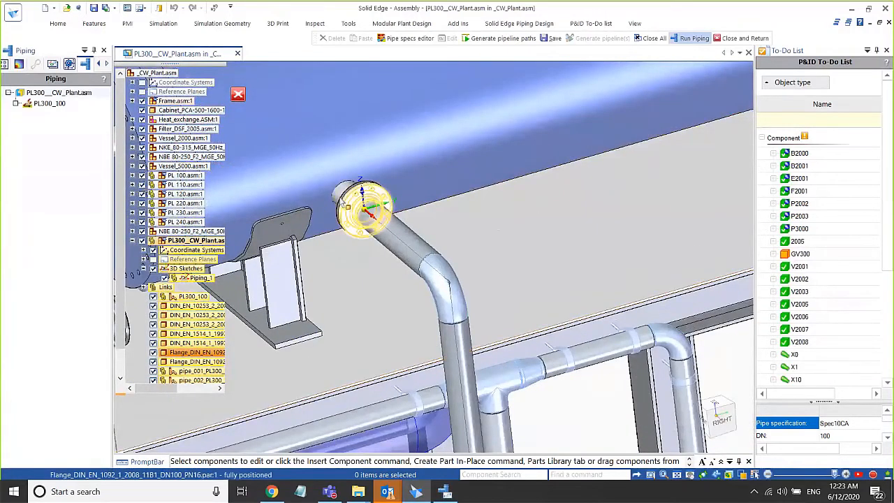
Delete the DN100 flange of PL300_100 at the heat exchanger nozzle.
{"action": "scroll", "coordinate": [367, 204], "scroll_direction": "up", "scroll_amount": 3}
{"action": "left_click", "coordinate": [373, 204]}
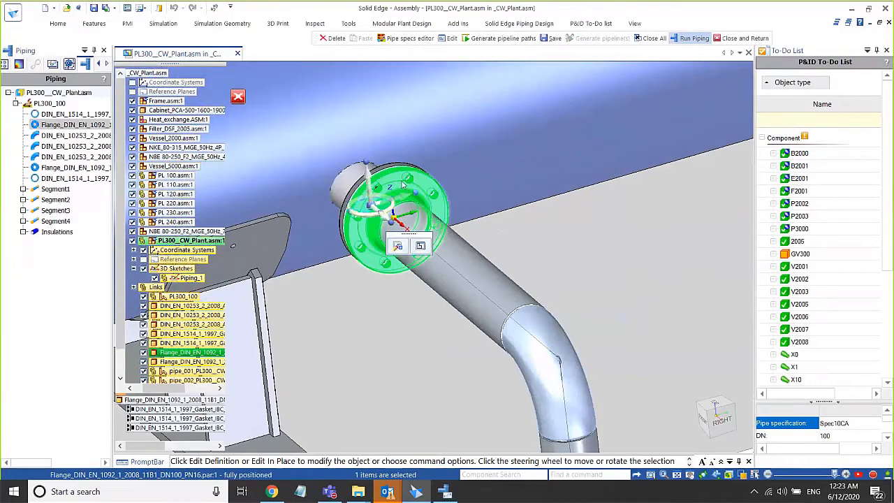
{"action": "right_click", "coordinate": [402, 180]}
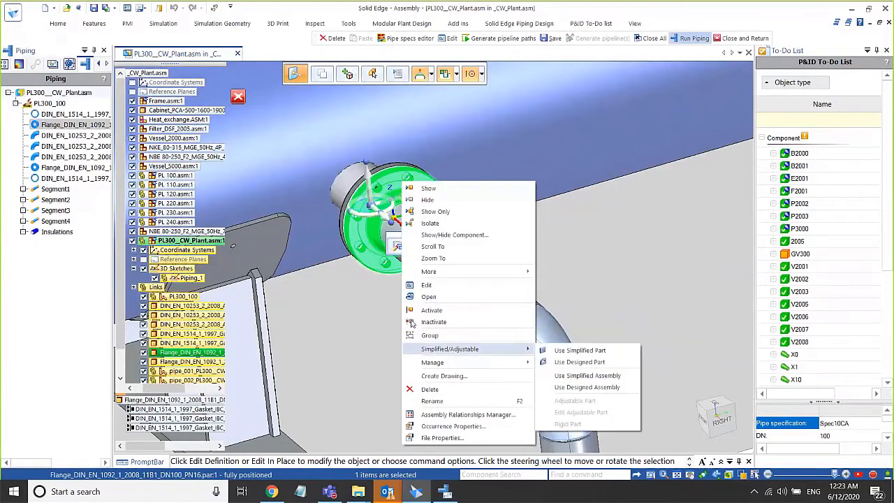
{"action": "left_click", "coordinate": [437, 392]}
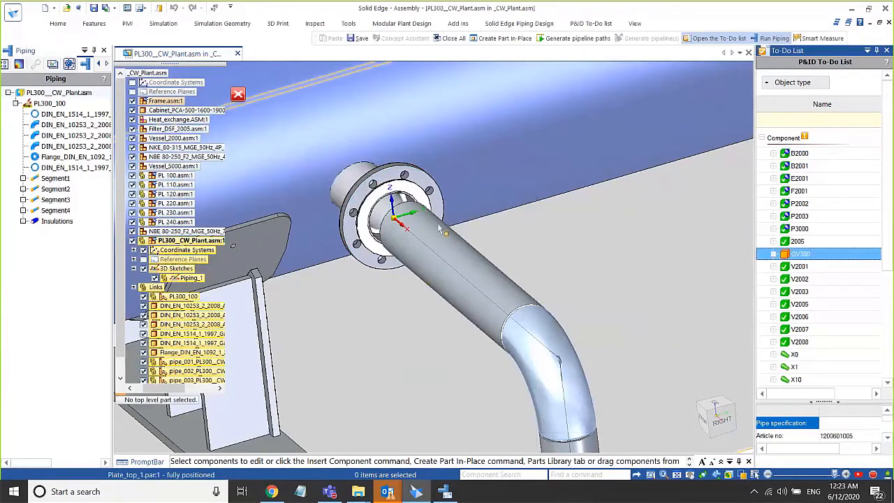
Insert valve GV300 from the To-Do list and align its flange face and axis with the gasket at the heat exchanger nozzle.
{"action": "scroll", "coordinate": [380, 224], "scroll_direction": "down", "scroll_amount": 5}
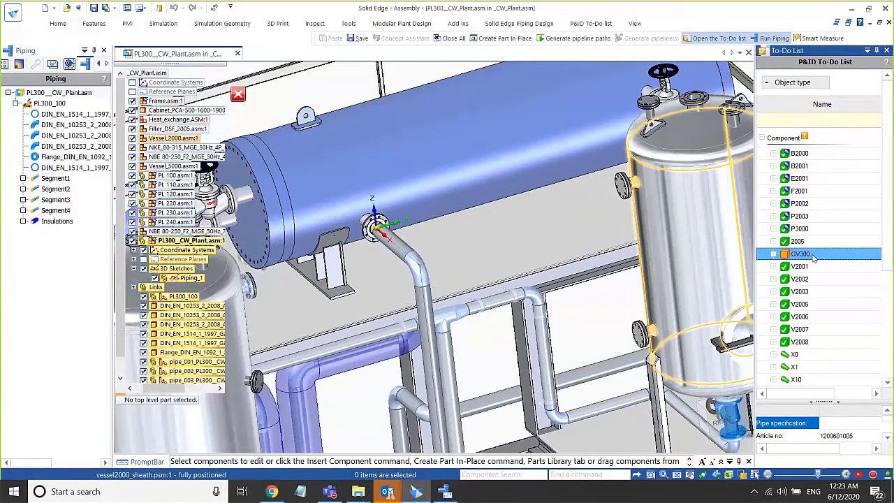
{"action": "left_click", "coordinate": [814, 255]}
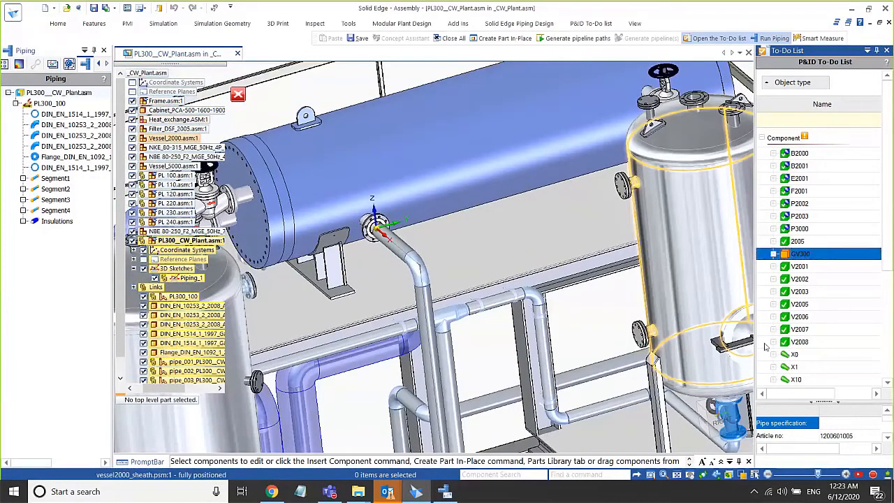
{"action": "left_click", "coordinate": [596, 324]}
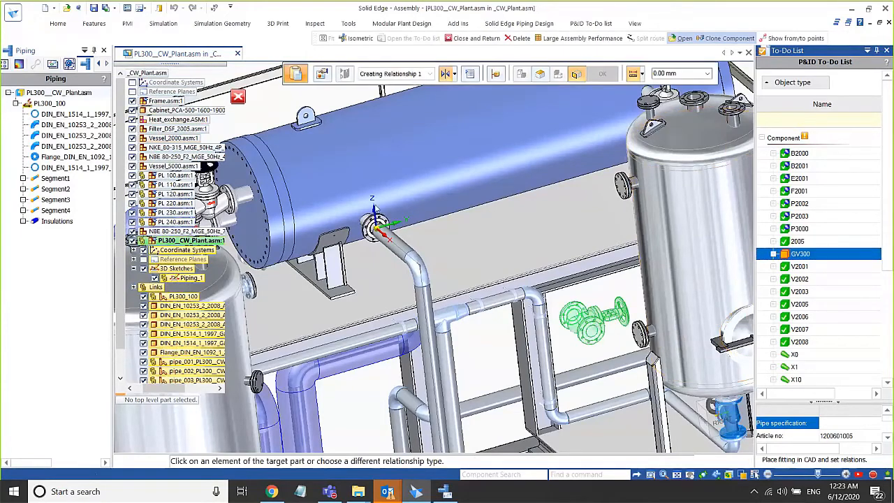
{"action": "scroll", "coordinate": [372, 218], "scroll_direction": "up", "scroll_amount": 7}
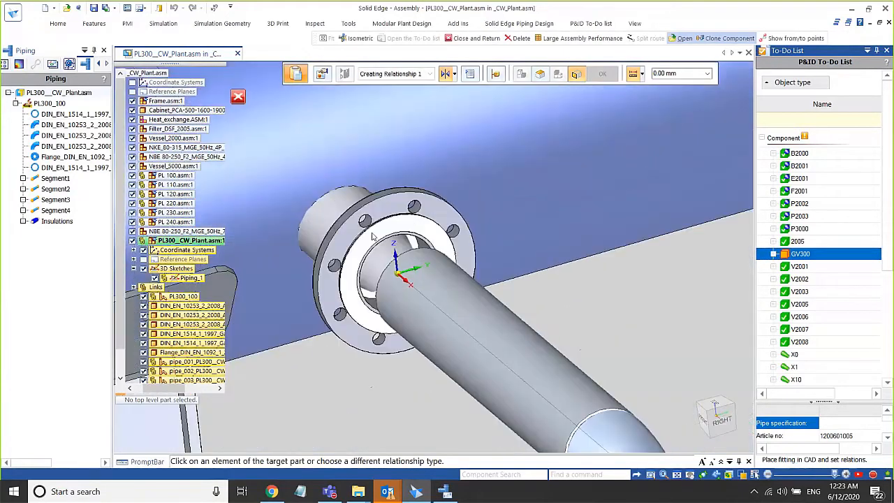
{"action": "left_click", "coordinate": [339, 276]}
{"action": "right_click", "coordinate": [337, 277]}
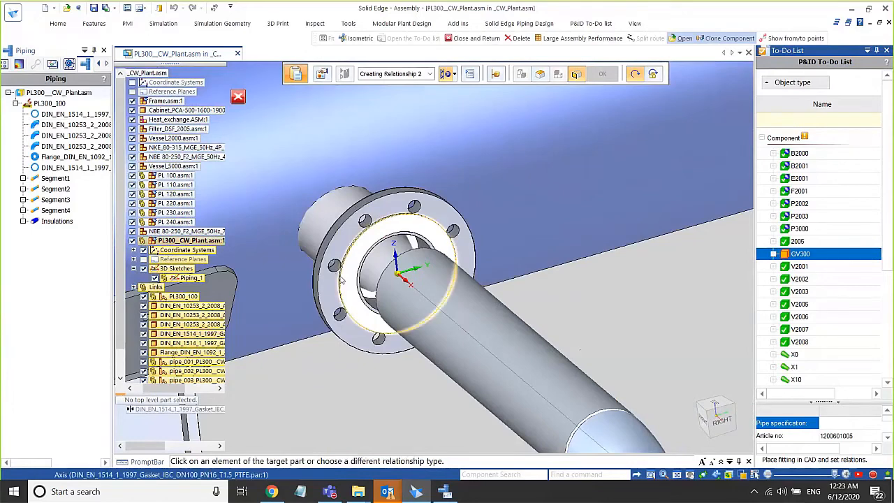
{"action": "left_click", "coordinate": [341, 279]}
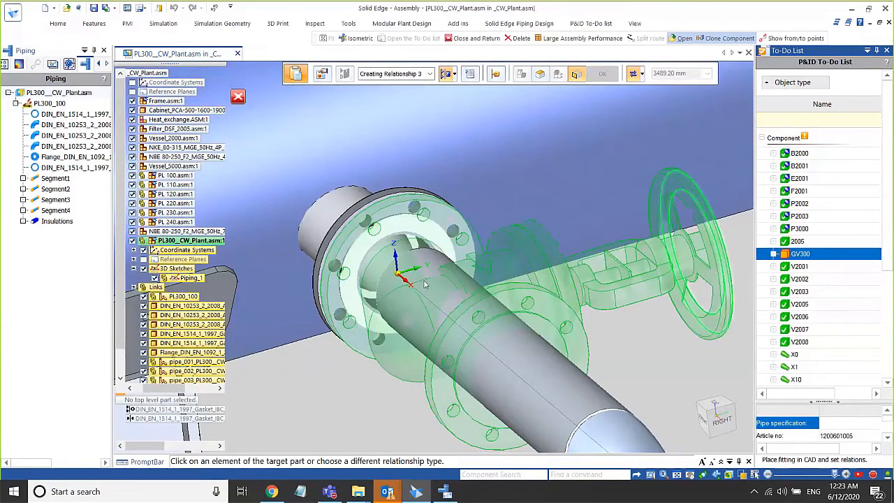
Orient GV300 against the horizontal coordinate plane so its handwheel points upward, and finish the placement.
{"action": "scroll", "coordinate": [421, 275], "scroll_direction": "down", "scroll_amount": 3}
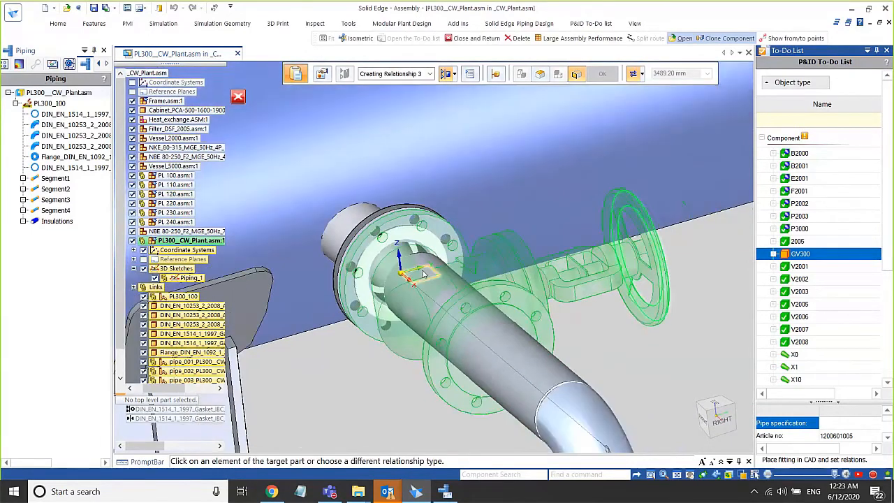
{"action": "left_click", "coordinate": [421, 276]}
{"action": "right_click", "coordinate": [421, 279]}
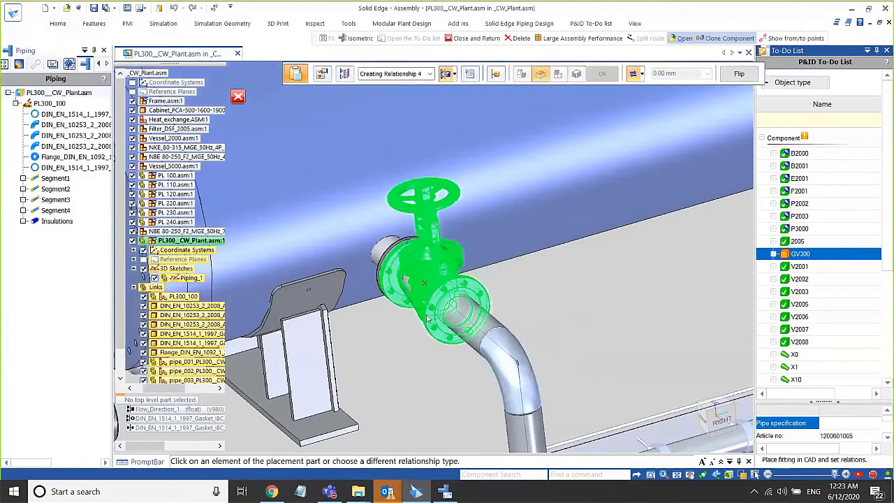
{"action": "scroll", "coordinate": [427, 318], "scroll_direction": "down", "scroll_amount": 6}
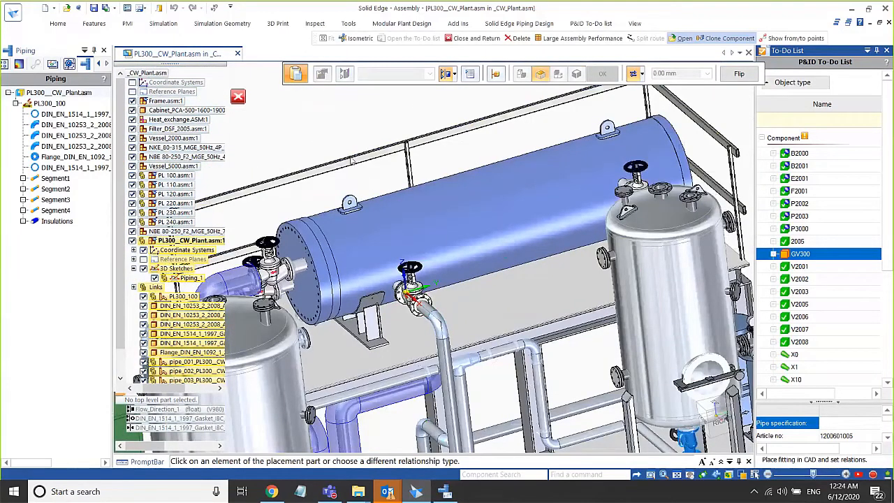
{"action": "key", "text": "Escape"}
{"action": "left_click", "coordinate": [560, 286]}
Recalculate the pipeline region around the DN100 globe valve in PL300_100.
{"action": "left_click", "coordinate": [68, 126]}
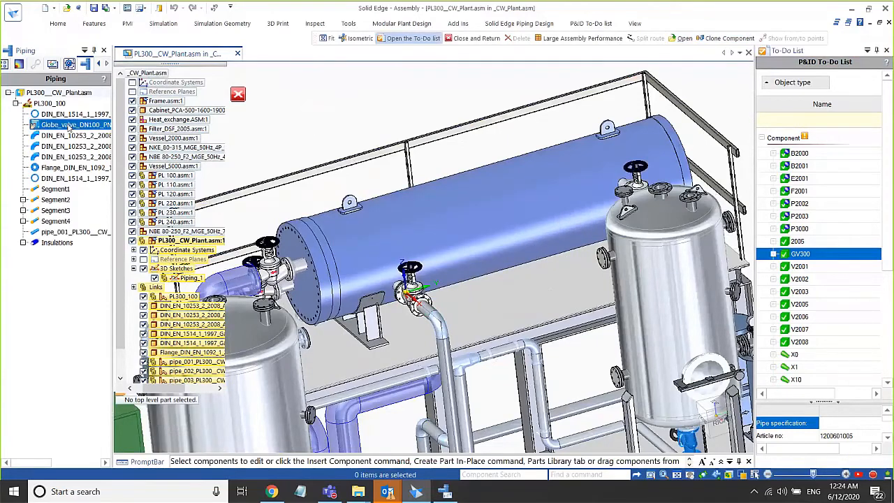
{"action": "right_click", "coordinate": [69, 126]}
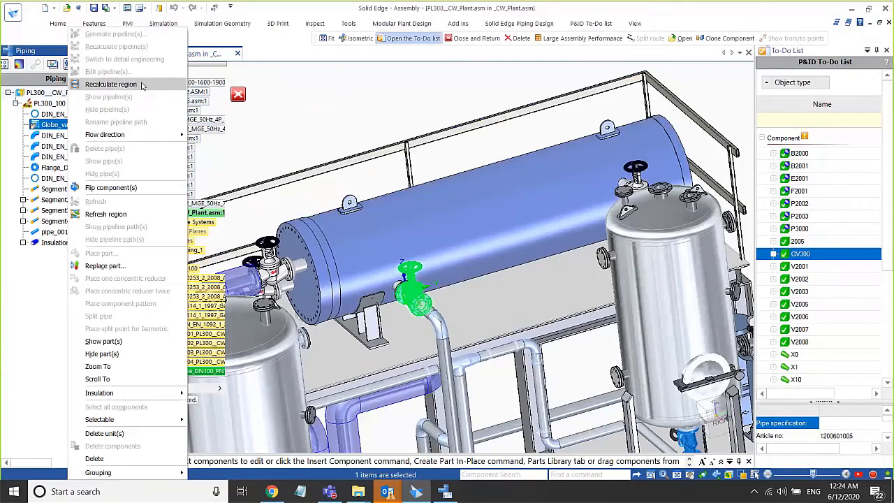
{"action": "left_click", "coordinate": [141, 84]}
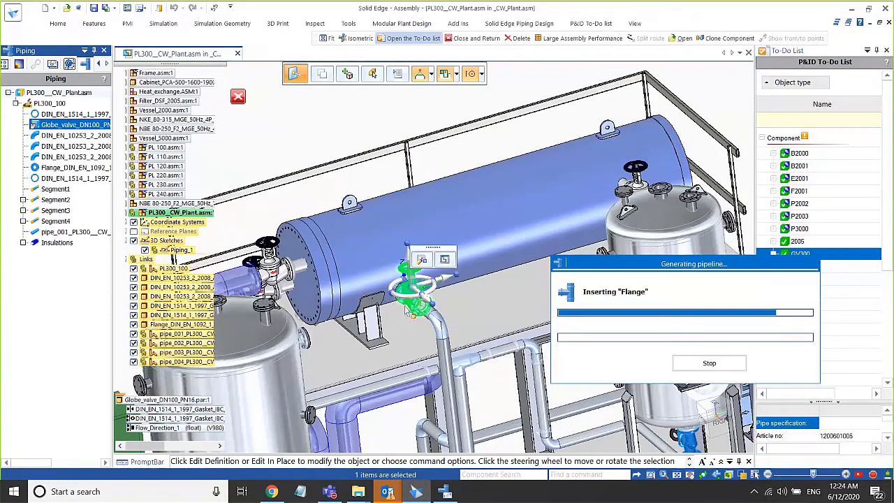
{"action": "scroll", "coordinate": [411, 311], "scroll_direction": "up", "scroll_amount": 8}
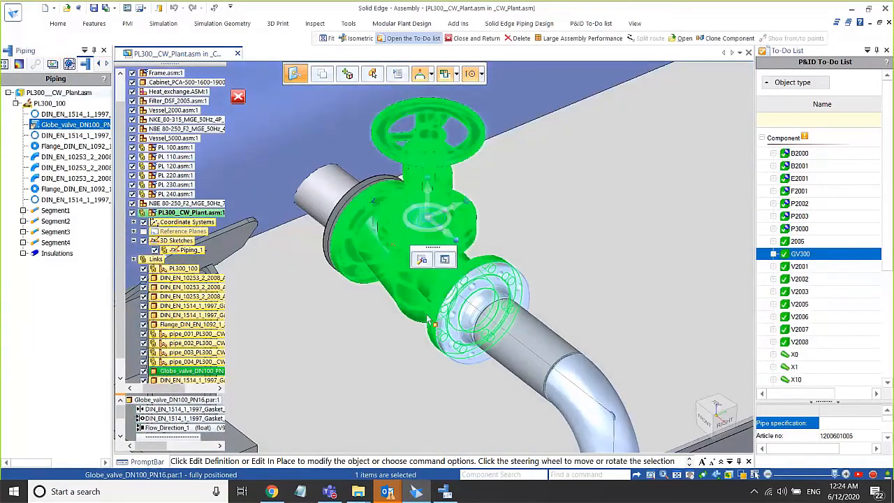
{"action": "key", "text": "Escape"}
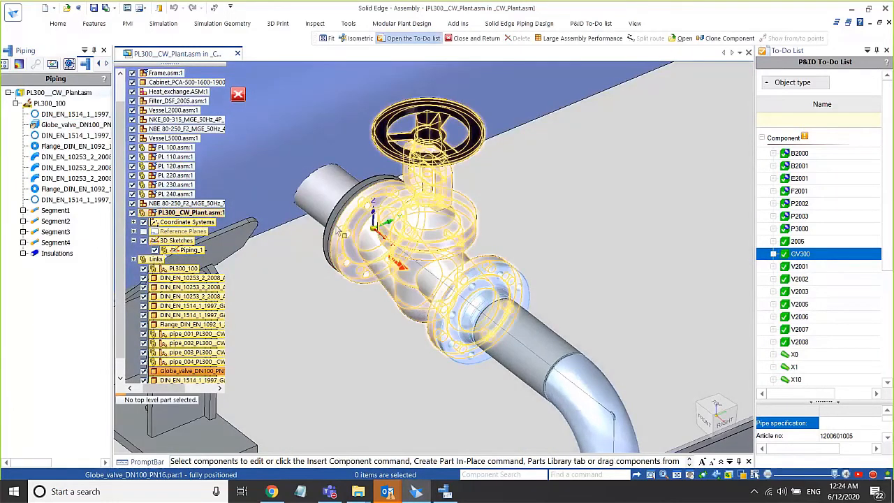
Return to the main plant assembly and open PL300__CW_Plant.asm in its own window, saving changes and declining the P&ID project assignment.
{"action": "scroll", "coordinate": [362, 249], "scroll_direction": "down", "scroll_amount": 8}
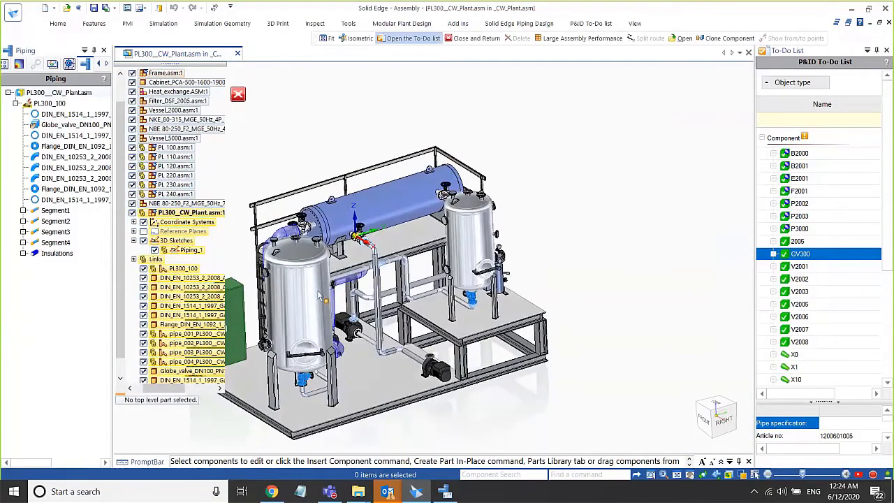
{"action": "scroll", "coordinate": [319, 296], "scroll_direction": "up", "scroll_amount": 3}
{"action": "scroll", "coordinate": [320, 296], "scroll_direction": "down", "scroll_amount": 3}
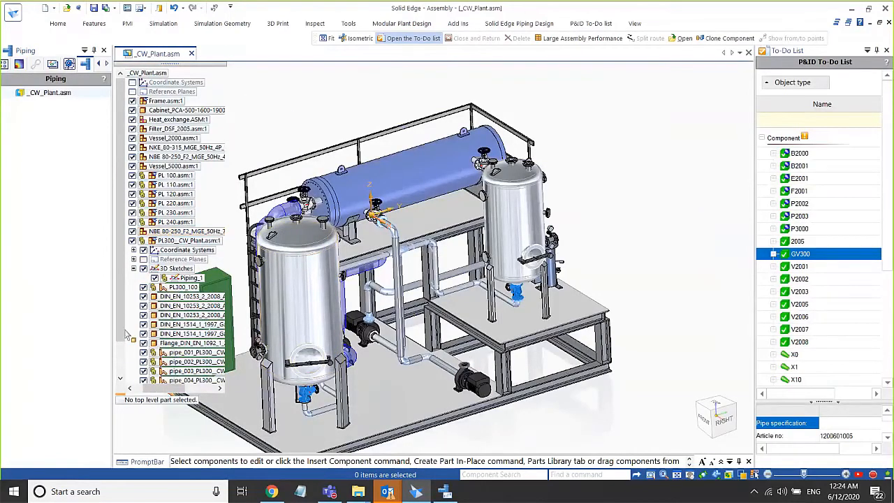
{"action": "left_click", "coordinate": [182, 240]}
{"action": "right_click", "coordinate": [183, 240]}
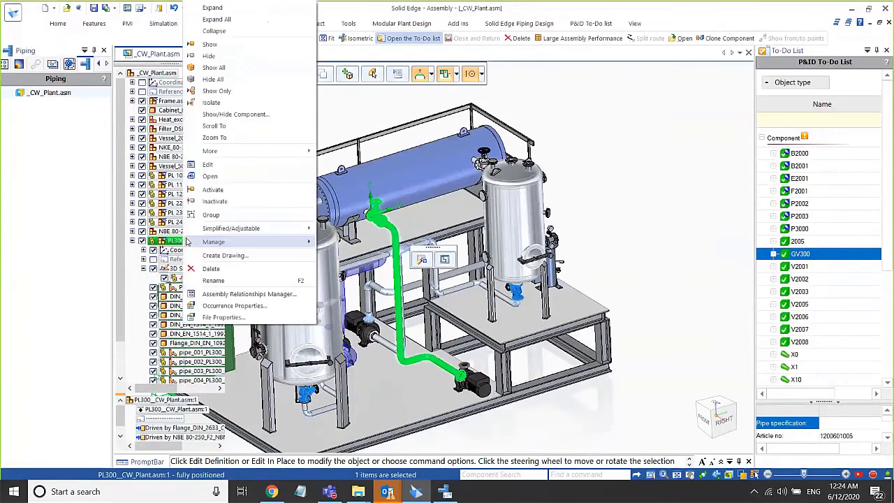
{"action": "left_click", "coordinate": [221, 175]}
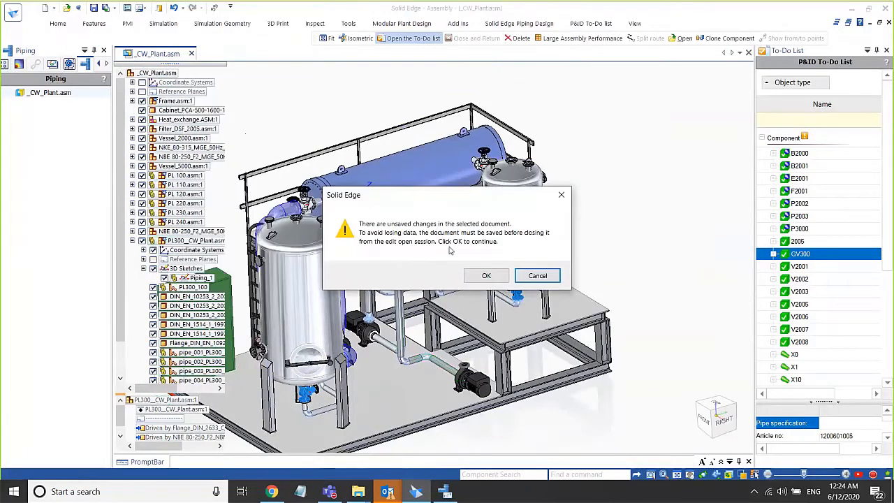
{"action": "left_click", "coordinate": [486, 275]}
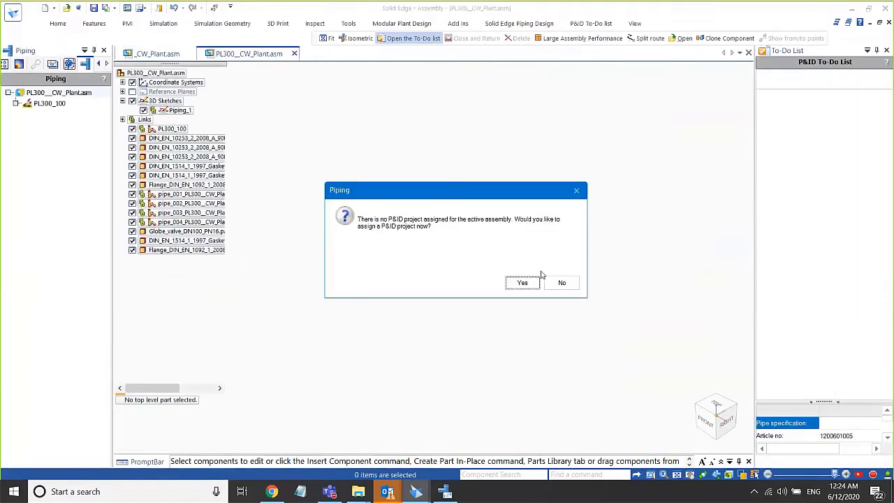
{"action": "left_click", "coordinate": [561, 282]}
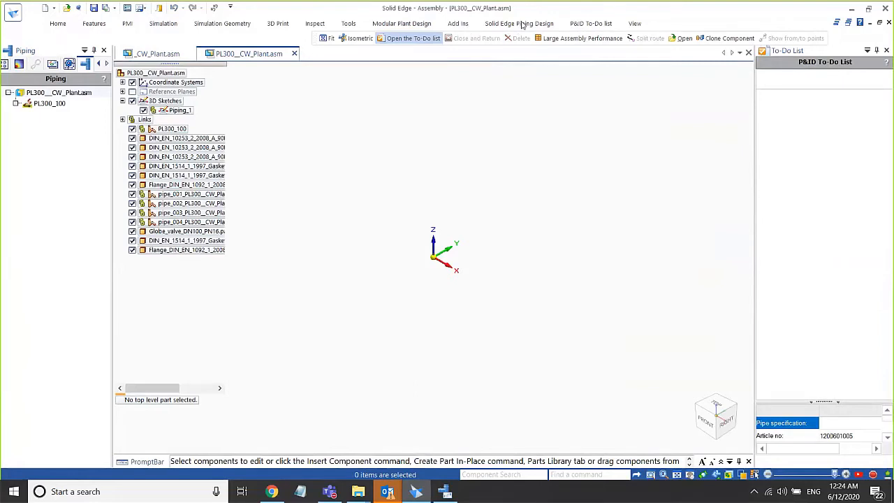
Start the Isometric wizard, read the pipeline data from the CAD assembly PL300__CW_Plant.asm, and proceed to the output specification.
{"action": "left_click", "coordinate": [392, 24]}
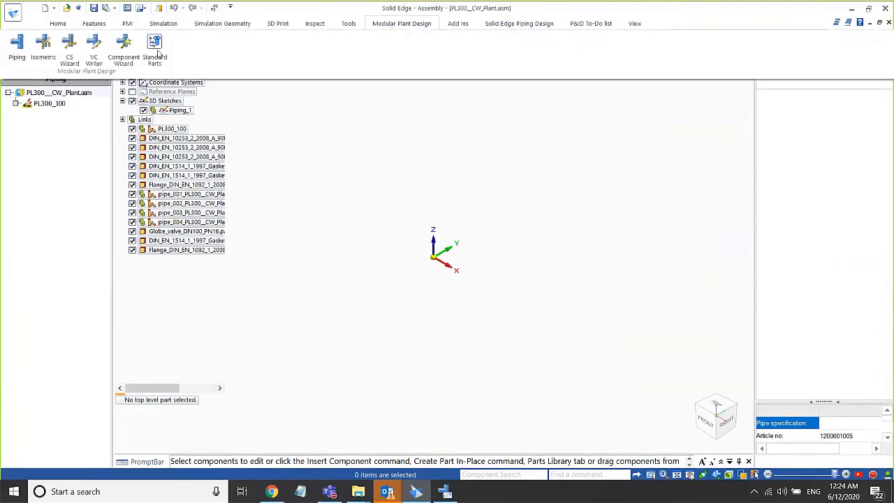
{"action": "left_click", "coordinate": [42, 44]}
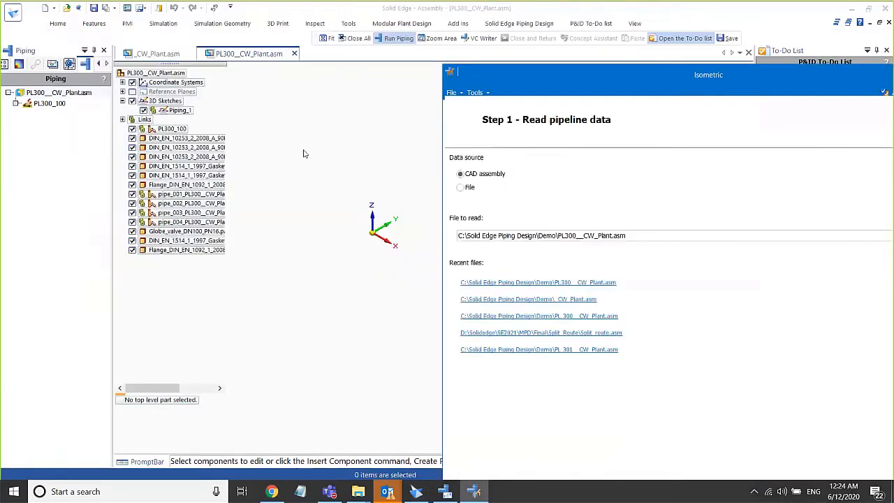
{"action": "right_click", "coordinate": [303, 150]}
{"action": "left_click", "coordinate": [329, 180]}
{"action": "left_click", "coordinate": [473, 491]}
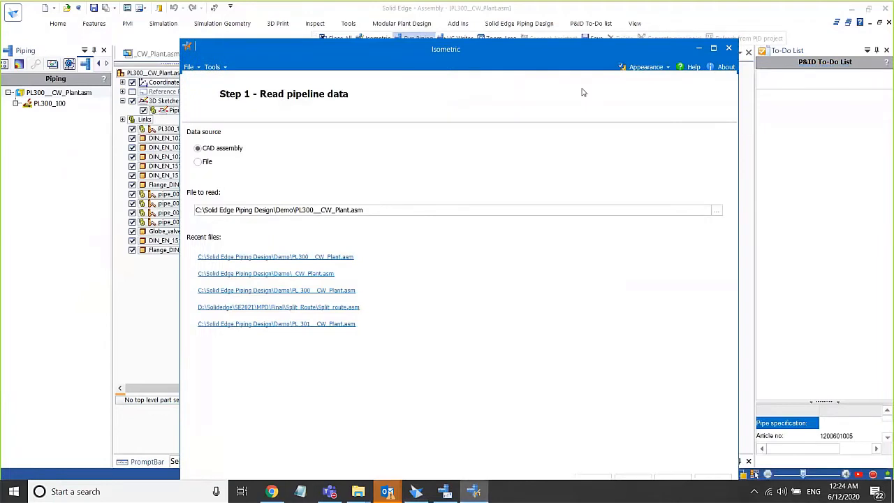
{"action": "left_click", "coordinate": [647, 457]}
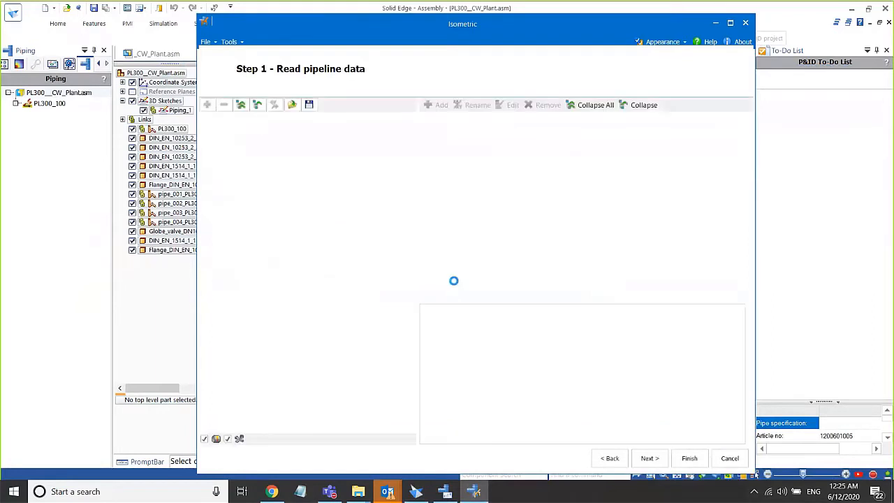
{"action": "left_click", "coordinate": [648, 457]}
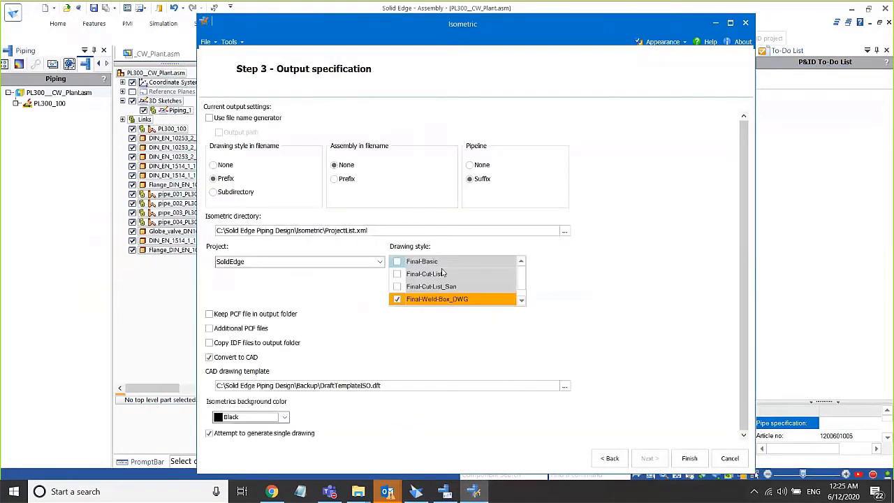
Replace the Final-Weld-Box_DWG drawing style with Final-Basic and Final-Cut-List, and generate the isometric drawings.
{"action": "left_click", "coordinate": [397, 299]}
{"action": "scroll", "coordinate": [417, 291], "scroll_direction": "up", "scroll_amount": 1}
{"action": "left_click", "coordinate": [398, 260]}
{"action": "left_click", "coordinate": [397, 273]}
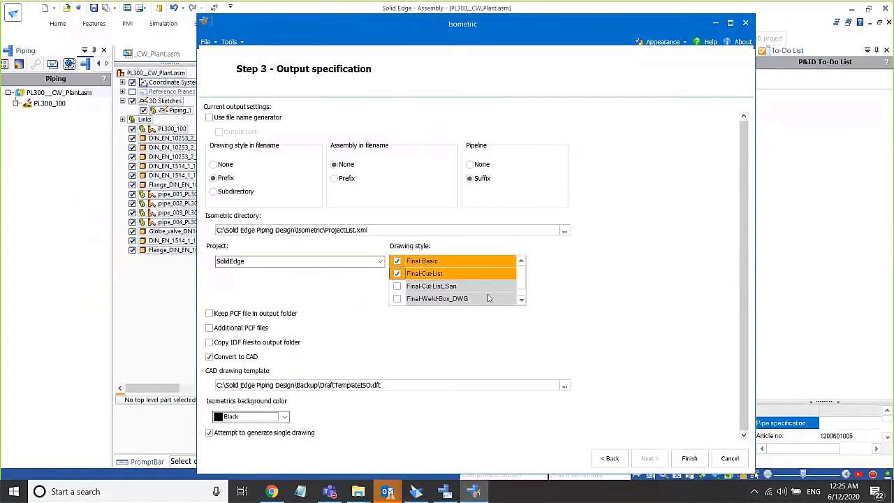
{"action": "left_click", "coordinate": [689, 458]}
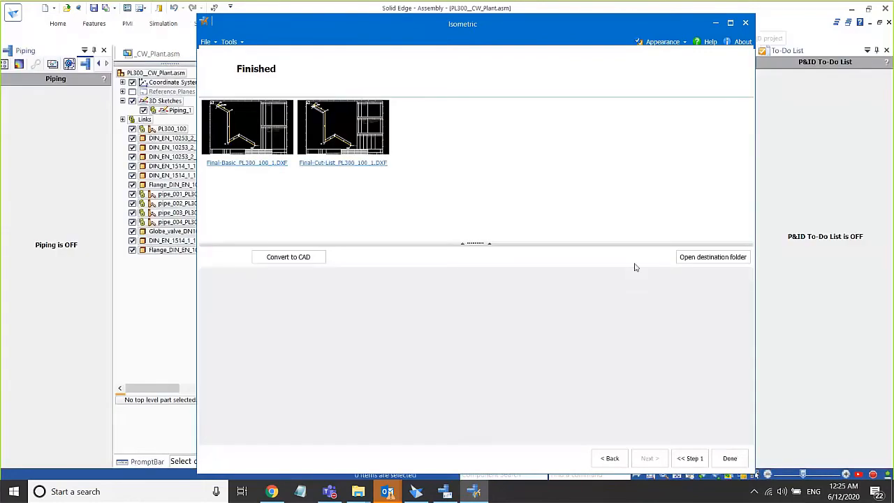
Open Final-Cut-List_PL300_100_1.DFT from the isometric output folder and examine the pipeline's route, dimensions and part tags.
{"action": "left_click", "coordinate": [703, 258]}
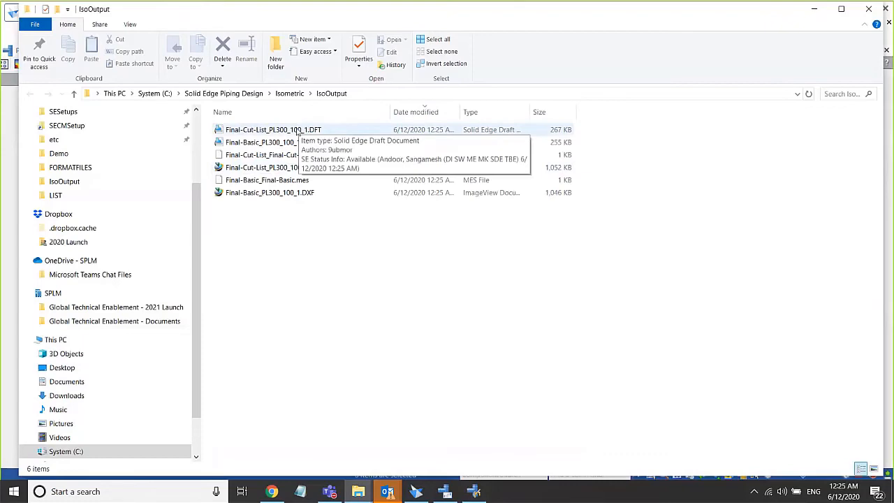
{"action": "double_click", "coordinate": [296, 130]}
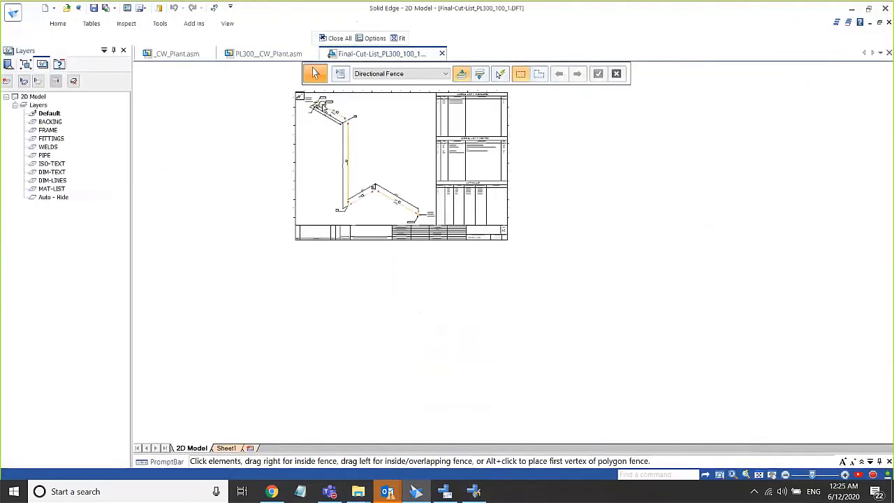
{"action": "scroll", "coordinate": [342, 192], "scroll_direction": "up", "scroll_amount": 5}
{"action": "scroll", "coordinate": [341, 192], "scroll_direction": "down", "scroll_amount": 2}
{"action": "scroll", "coordinate": [233, 249], "scroll_direction": "up", "scroll_amount": 1}
{"action": "scroll", "coordinate": [259, 272], "scroll_direction": "down", "scroll_amount": 3}
{"action": "mouse_move", "coordinate": [252, 300]}
{"action": "middle_mouse_down"}
{"action": "mouse_move", "coordinate": [273, 228]}
{"action": "mouse_move", "coordinate": [260, 204]}
{"action": "middle_mouse_up"}
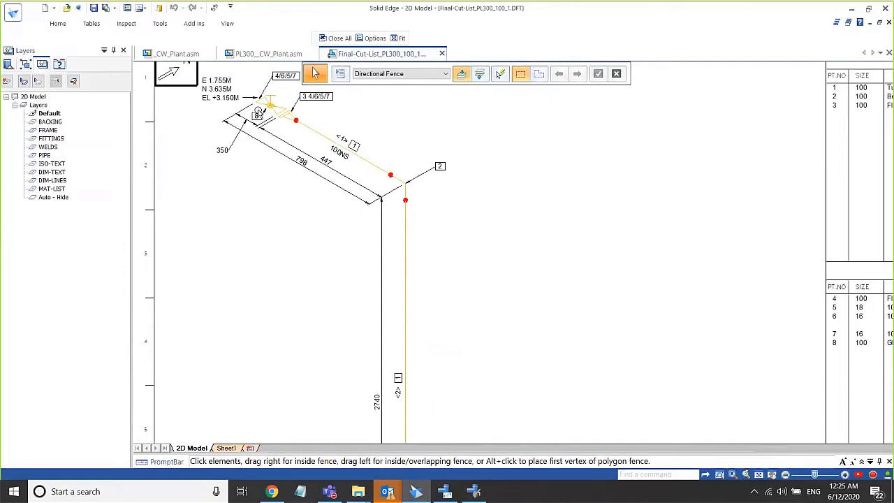
{"action": "scroll", "coordinate": [259, 113], "scroll_direction": "down", "scroll_amount": 2}
{"action": "scroll", "coordinate": [271, 112], "scroll_direction": "up", "scroll_amount": 3}
{"action": "middle_click_drag", "start_coordinate": [263, 165], "coordinate": [266, 193]}
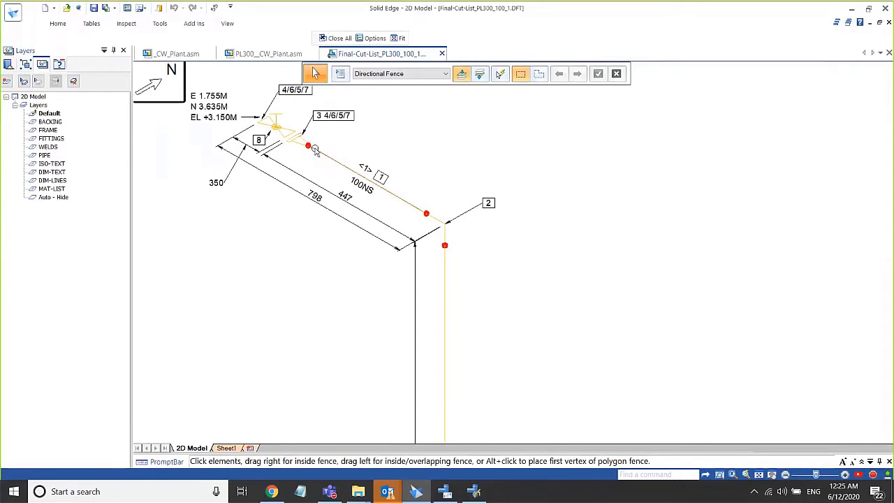
{"action": "scroll", "coordinate": [383, 226], "scroll_direction": "down", "scroll_amount": 2}
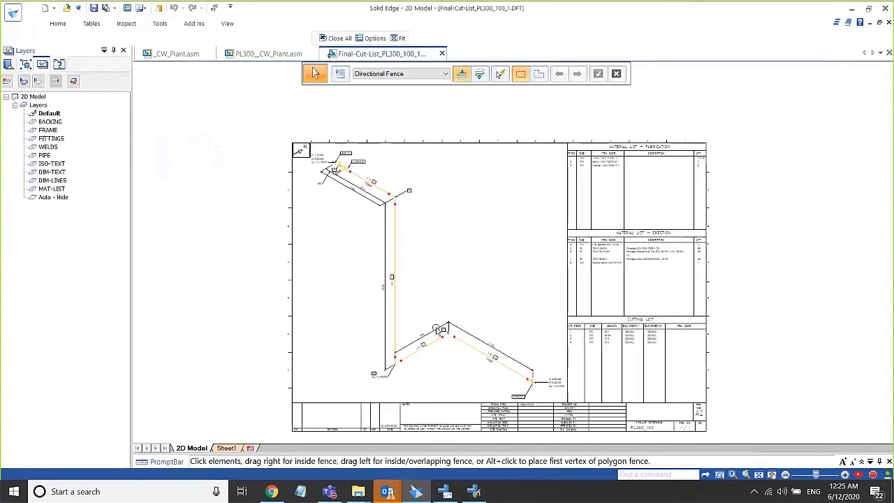
Examine the fabrication and erection material lists and the cutting list on the PL300_100 isometric drawing.
{"action": "middle_click_drag", "start_coordinate": [439, 329], "coordinate": [409, 305]}
{"action": "middle_click_drag", "start_coordinate": [567, 178], "coordinate": [544, 186]}
{"action": "scroll", "coordinate": [589, 186], "scroll_direction": "down", "scroll_amount": 1}
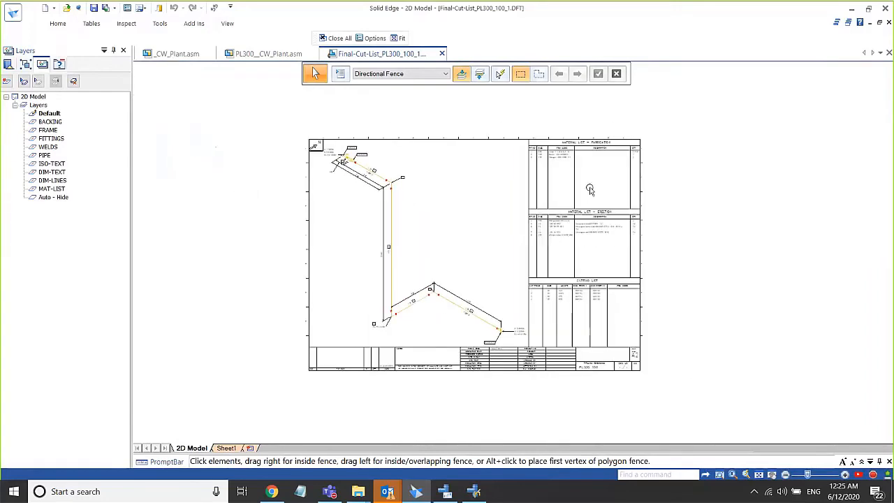
{"action": "scroll", "coordinate": [589, 190], "scroll_direction": "up", "scroll_amount": 2}
{"action": "middle_click_drag", "start_coordinate": [570, 239], "coordinate": [570, 229]}
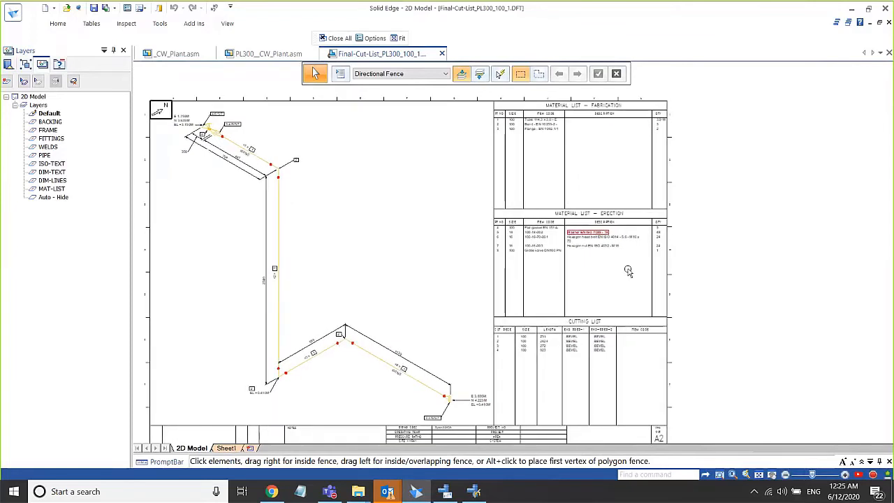
{"action": "middle_click_drag", "start_coordinate": [444, 259], "coordinate": [482, 266]}
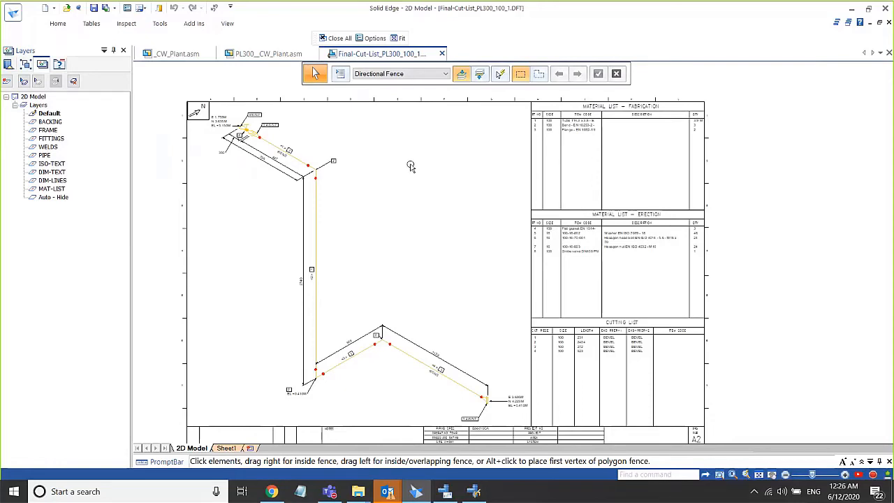
Minimize the isometric drawing and the IsoOutput folder, and switch to Solid Edge P&ID with PureSteamGenerator_2D_3D.PRO maximized.
{"action": "left_click", "coordinate": [851, 9]}
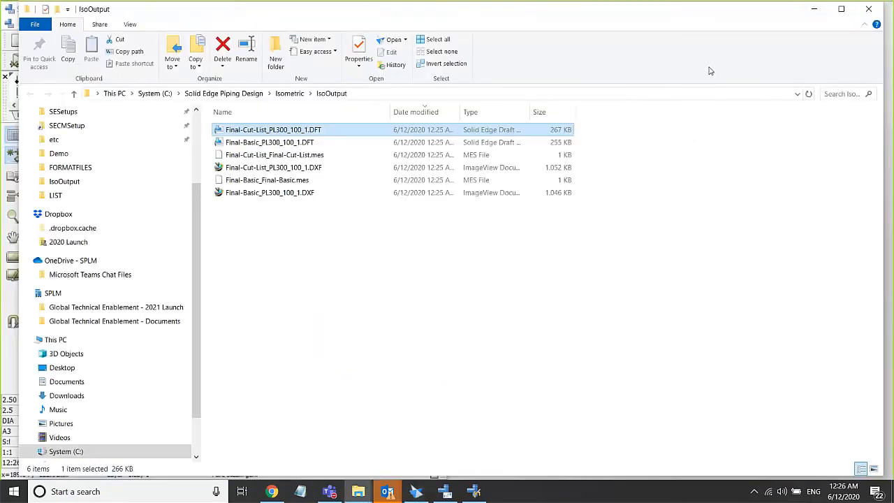
{"action": "left_click", "coordinate": [814, 10]}
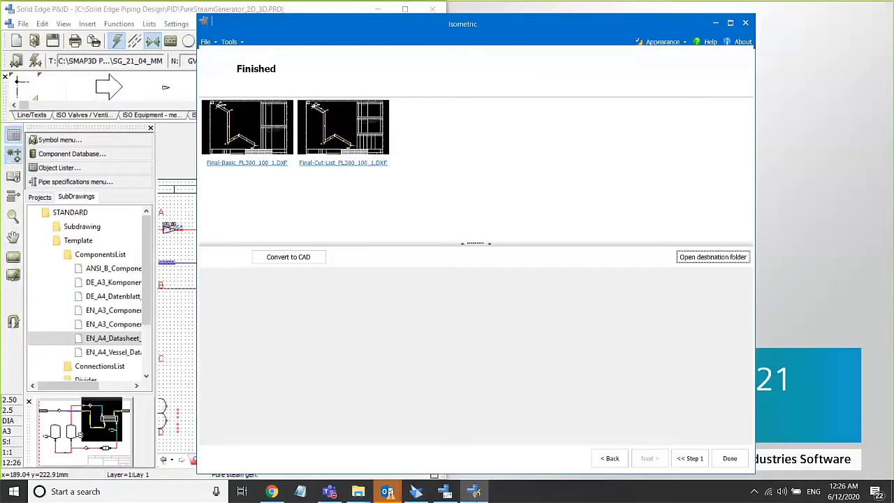
{"action": "left_click", "coordinate": [446, 494]}
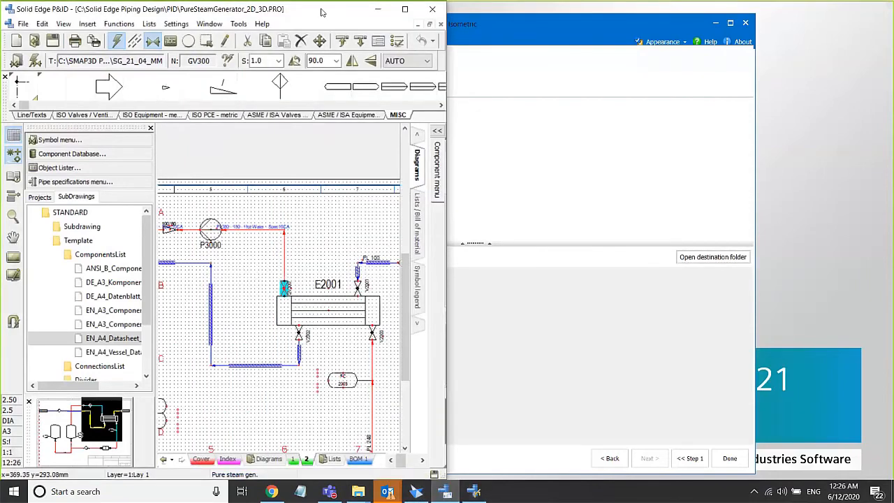
{"action": "left_click_drag", "start_coordinate": [322, 12], "coordinate": [326, 12]}
{"action": "left_click", "coordinate": [587, 10]}
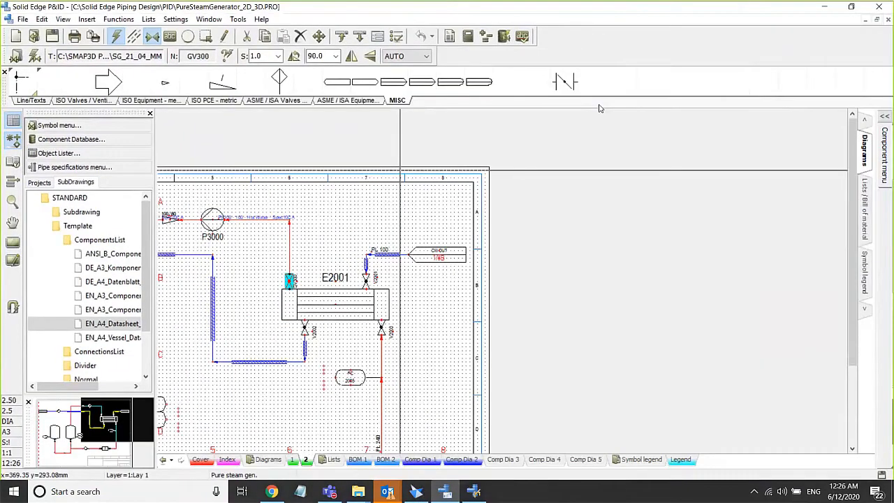
{"action": "key", "text": "ctrl+f"}
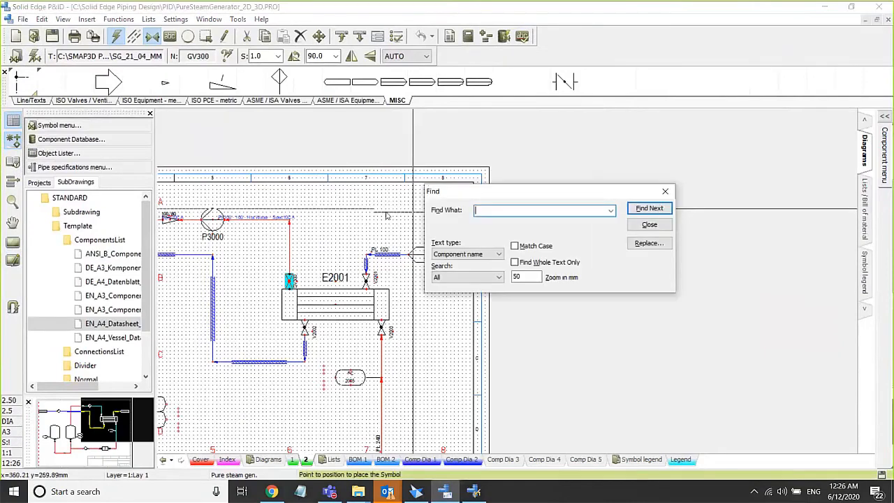
{"action": "left_click", "coordinate": [649, 224]}
{"action": "right_click", "coordinate": [343, 189]}
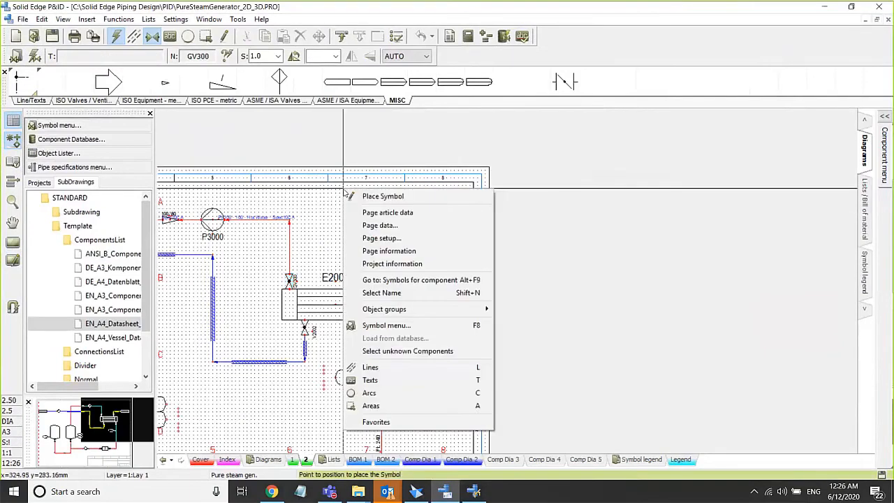
{"action": "left_click", "coordinate": [393, 160]}
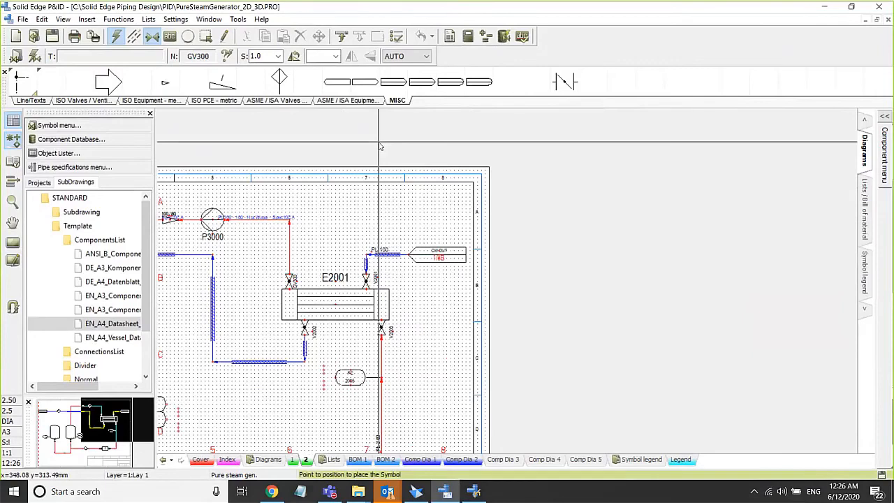